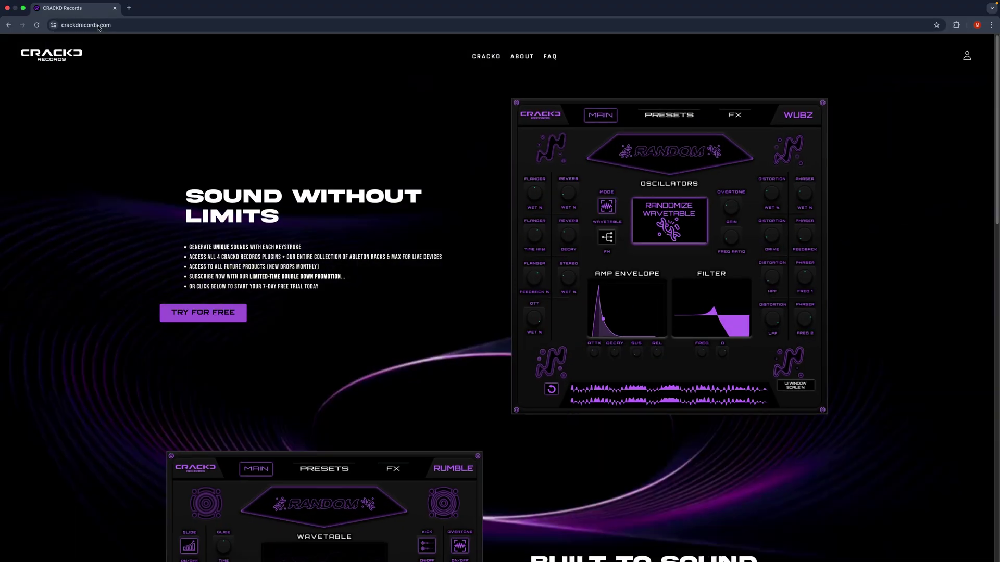
Step: Open the CRACKD page of the CRACKD Records website
{"action": "left_click", "coordinate": [481, 59]}
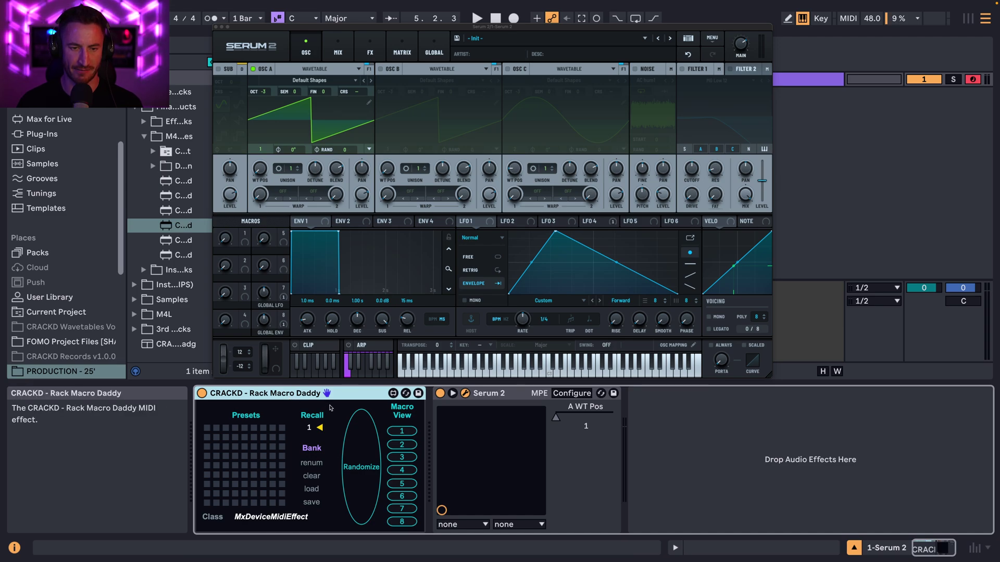
Step: Expand Rack Macro Daddy to eight macro columns, look through the mapping slots and collapse the view to one column
{"action": "left_click", "coordinate": [401, 522]}
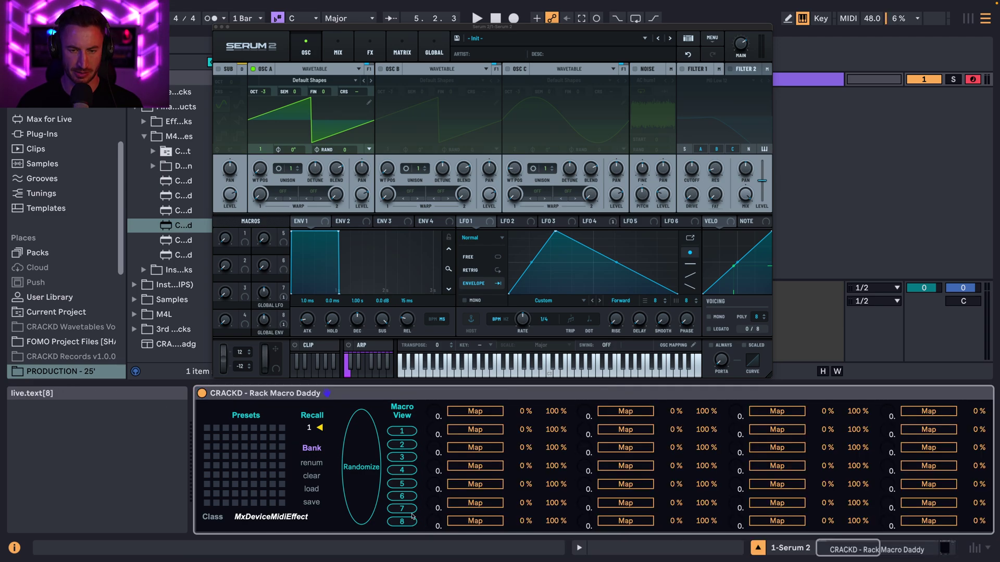
{"action": "scroll", "coordinate": [494, 440], "scroll_direction": "right", "scroll_amount": 5}
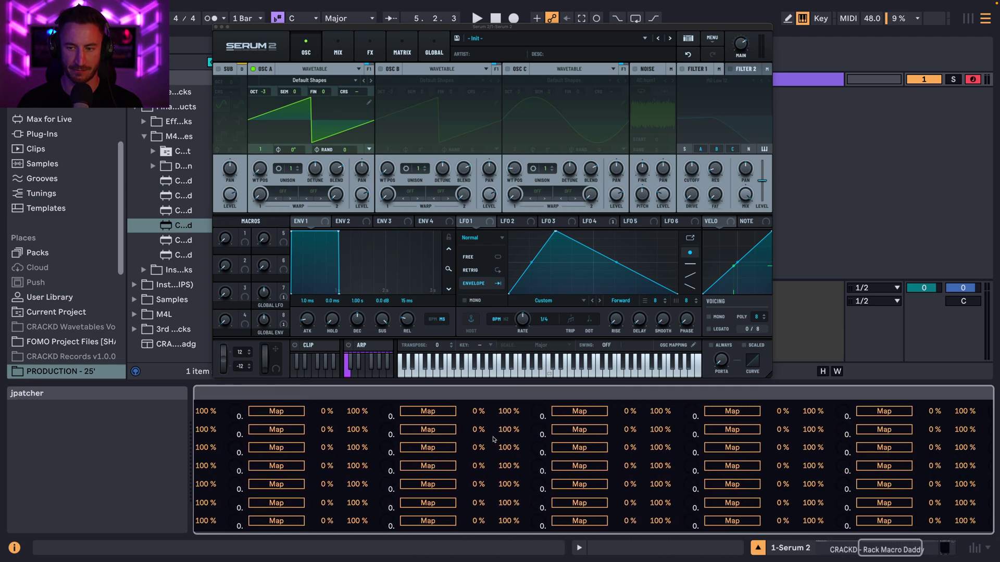
{"action": "scroll", "coordinate": [416, 437], "scroll_direction": "left", "scroll_amount": 5}
{"action": "left_click", "coordinate": [409, 431]}
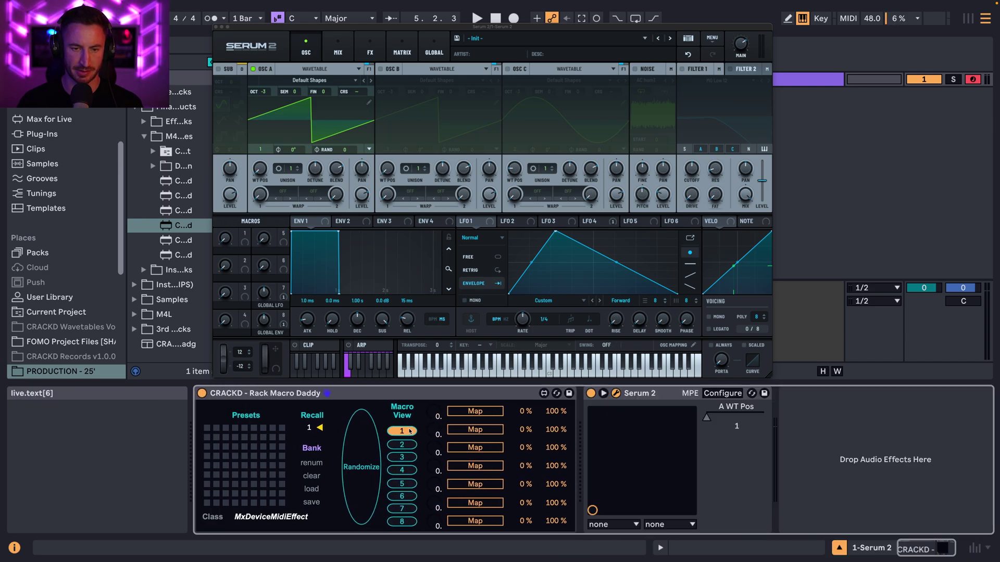
Step: Map the first Rack Macro Daddy slot to Serum 2's A WT Pos parameter
{"action": "left_click", "coordinate": [721, 394]}
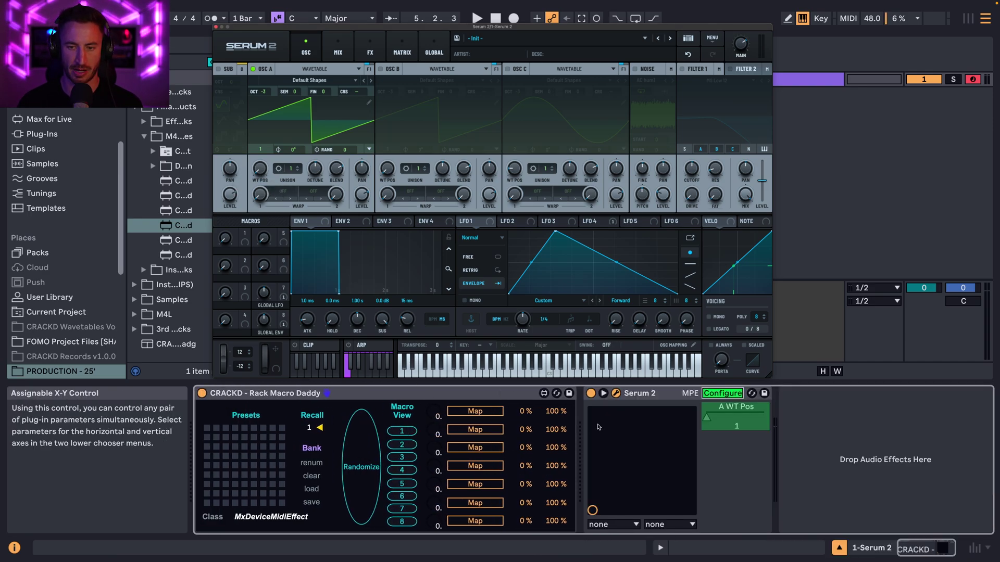
{"action": "left_click", "coordinate": [722, 393]}
{"action": "left_click", "coordinate": [497, 412]}
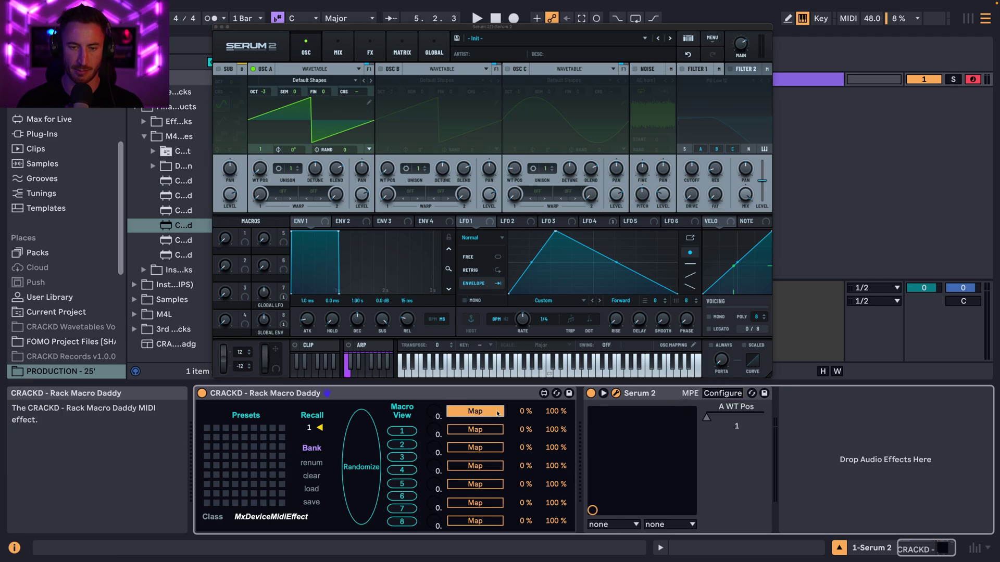
{"action": "left_click", "coordinate": [742, 417]}
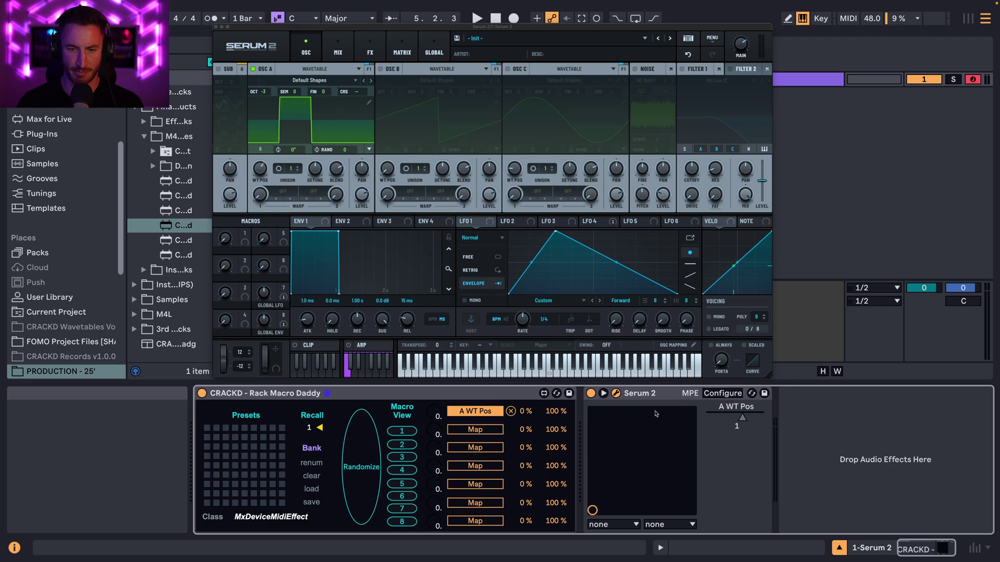
Step: Randomize the Rack Macro Daddy values several times and expand the macro view to three columns
{"action": "left_click", "coordinate": [362, 449]}
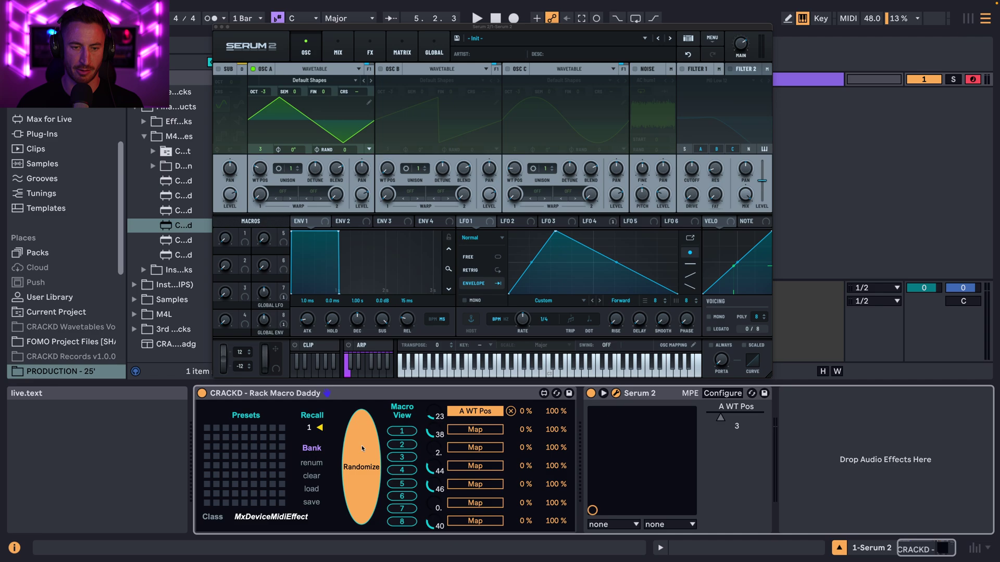
{"action": "left_click", "coordinate": [362, 449]}
{"action": "left_click", "coordinate": [362, 449]}
{"action": "left_click", "coordinate": [362, 448]}
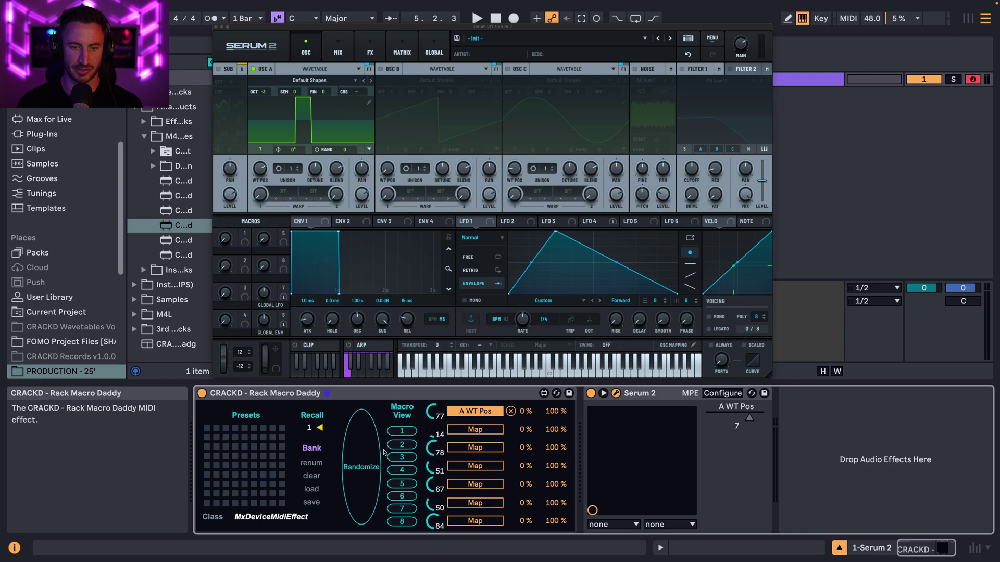
{"action": "left_click", "coordinate": [367, 449]}
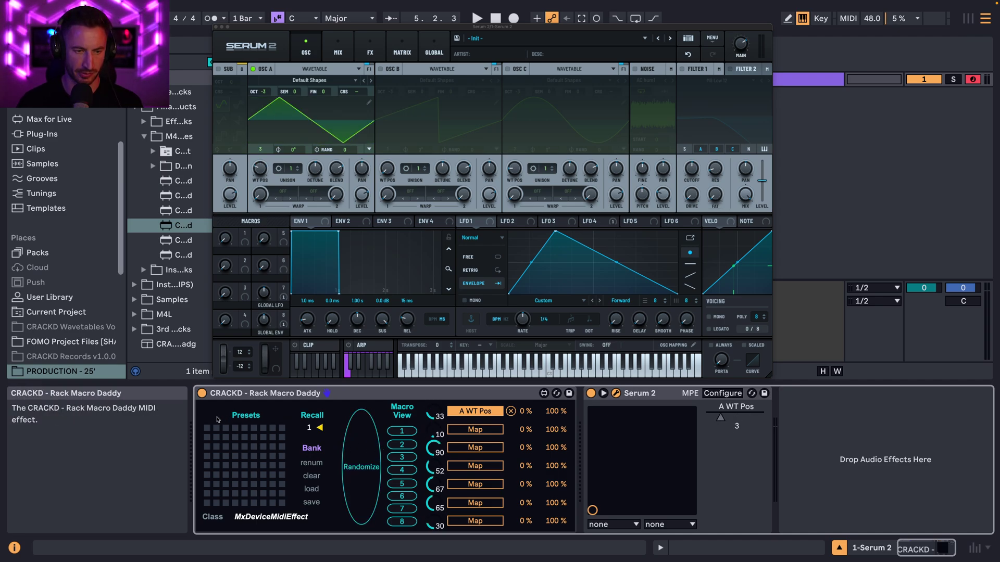
{"action": "left_click", "coordinate": [362, 465]}
{"action": "left_click", "coordinate": [496, 448]}
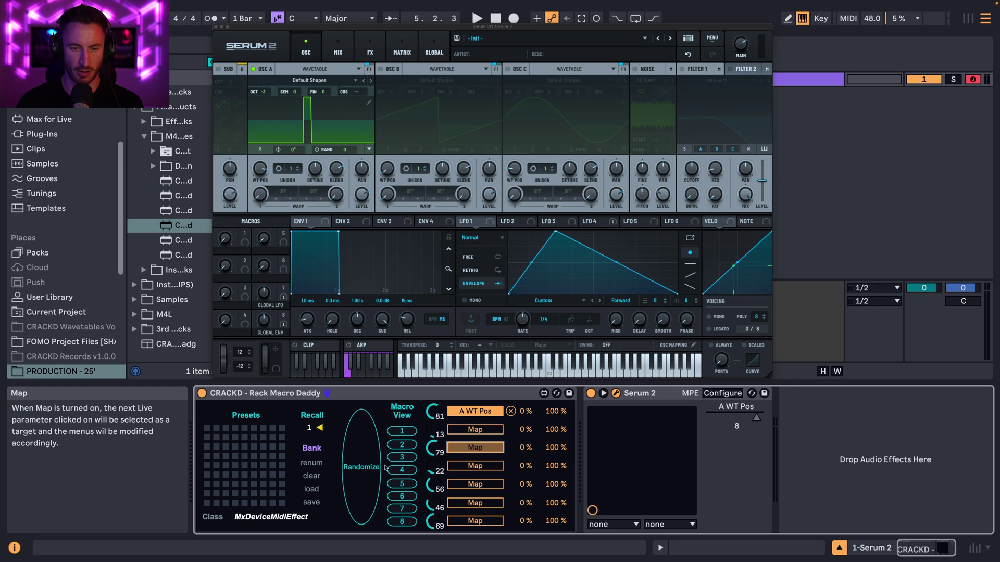
{"action": "left_click", "coordinate": [364, 460]}
{"action": "left_click", "coordinate": [364, 460]}
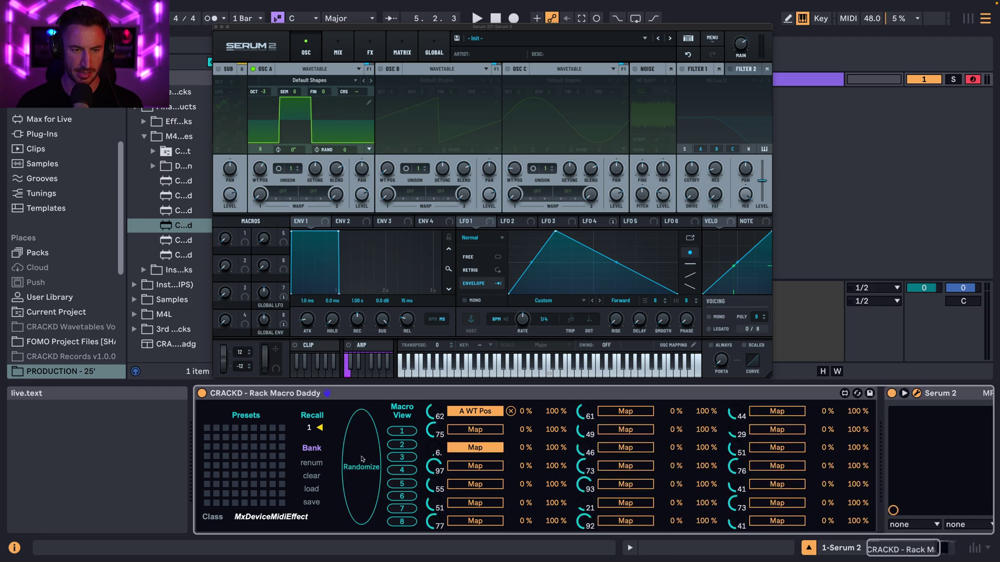
Step: Store the macro settings in preset slots 1 to 3, and recall slots 1 and 2
{"action": "left_click", "coordinate": [216, 428], "text": "shift"}
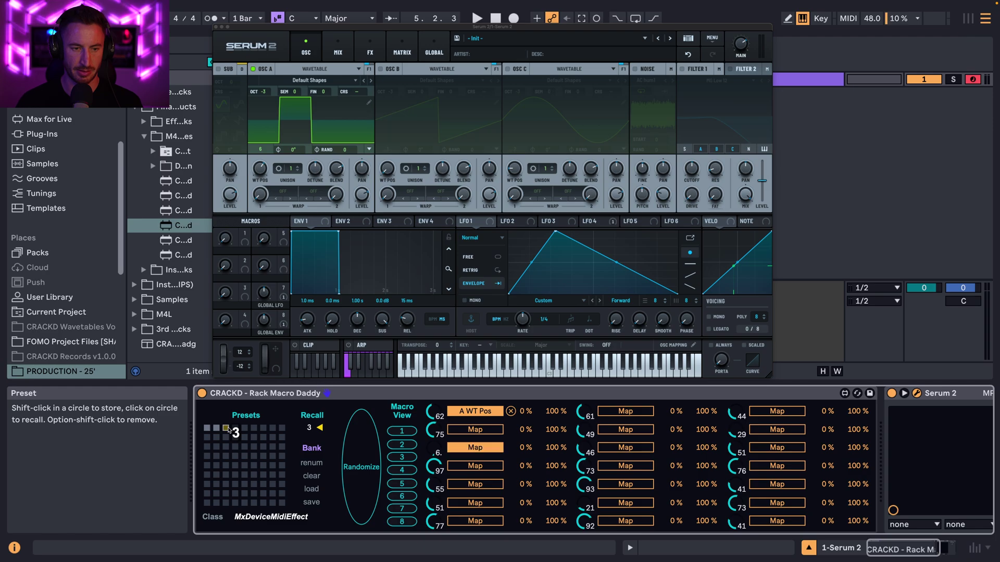
{"action": "left_click", "coordinate": [227, 428], "text": "shift"}
{"action": "left_click", "coordinate": [207, 428]}
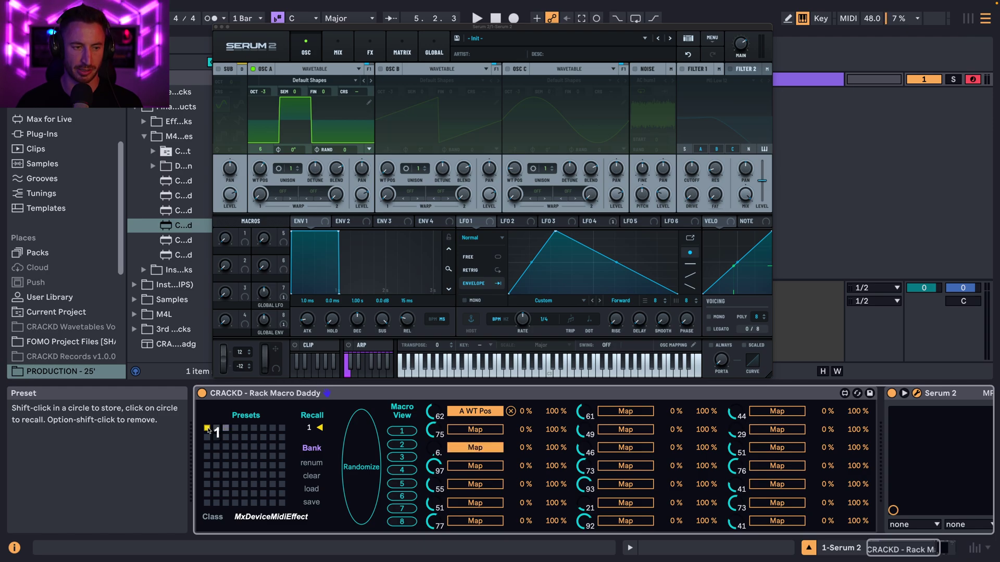
{"action": "left_click", "coordinate": [216, 428]}
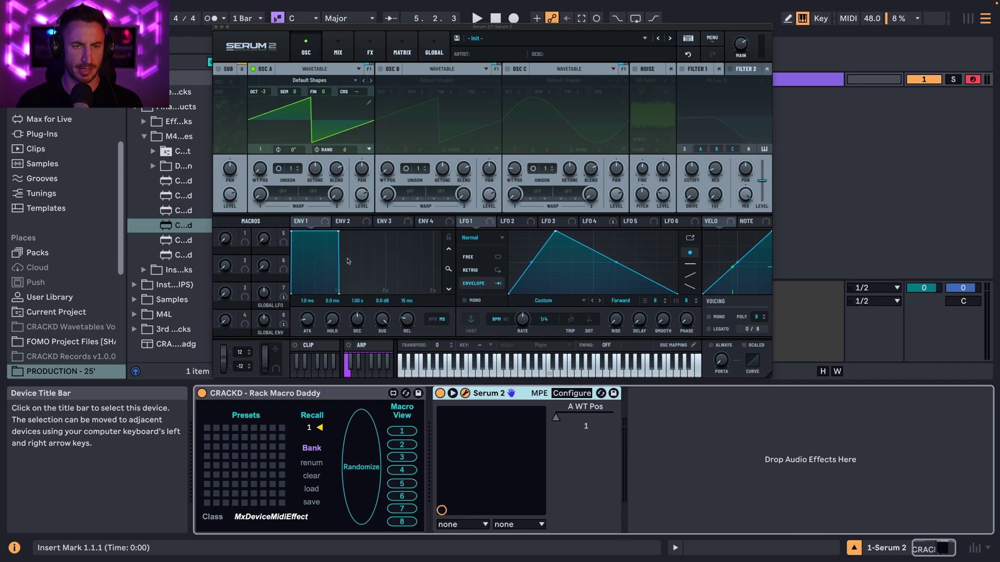
Step: Shape Envelope 1 with about 680 ms decay and -12 dB sustain, and set oscillator A's wavetable position to 2
{"action": "left_click_drag", "start_coordinate": [338, 231], "coordinate": [323, 251]}
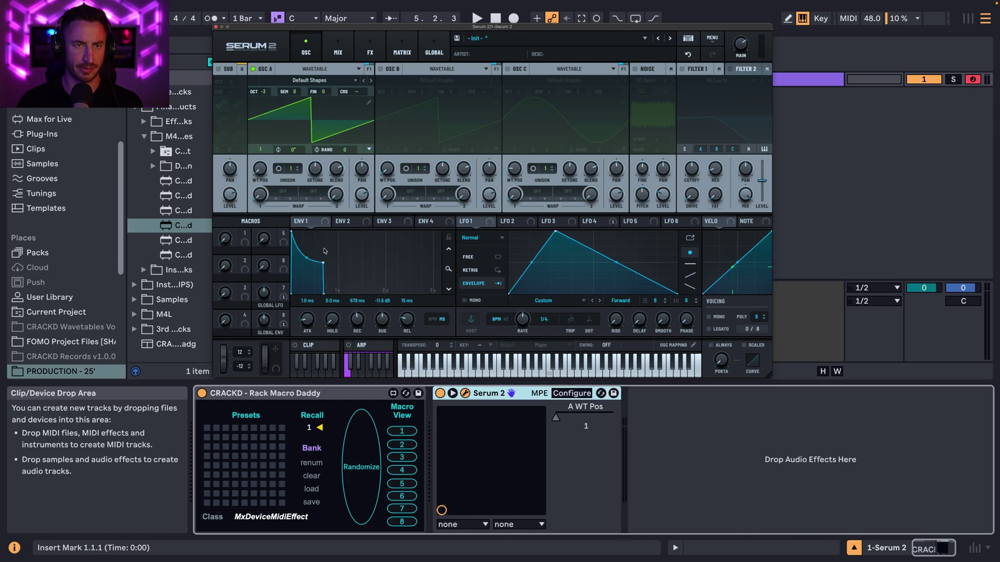
{"action": "left_click", "coordinate": [311, 80]}
{"action": "left_click", "coordinate": [305, 84]}
{"action": "left_click_drag", "start_coordinate": [254, 169], "coordinate": [258, 158]}
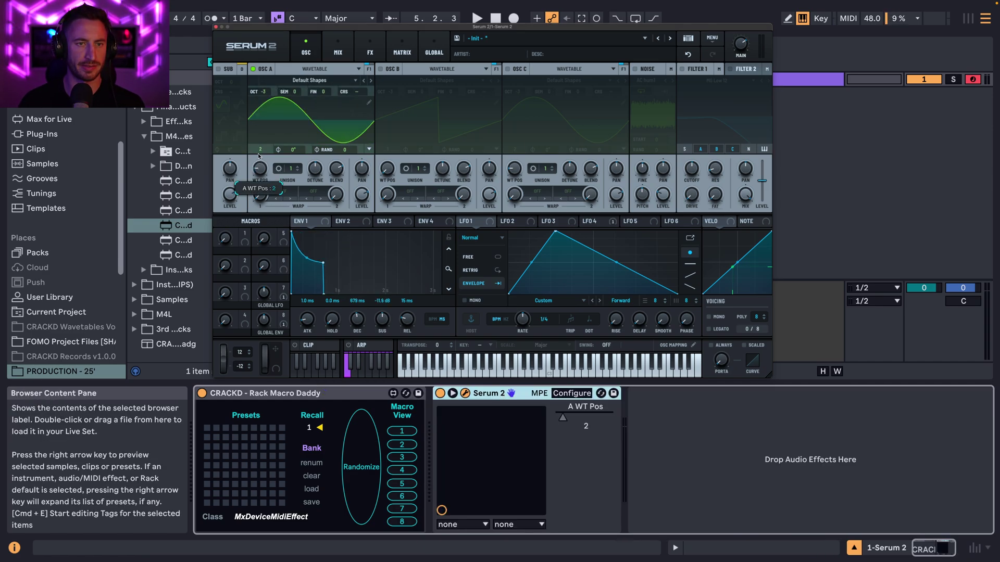
Step: Enable the sub oscillator and oscillator B, both at octave -3
{"action": "left_click", "coordinate": [218, 69]}
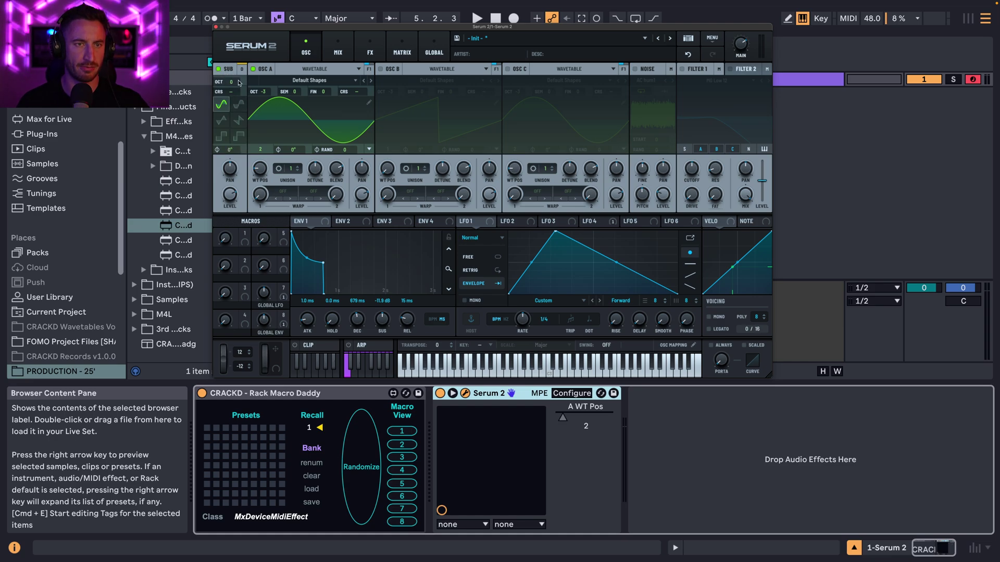
{"action": "left_click_drag", "start_coordinate": [239, 82], "coordinate": [237, 95]}
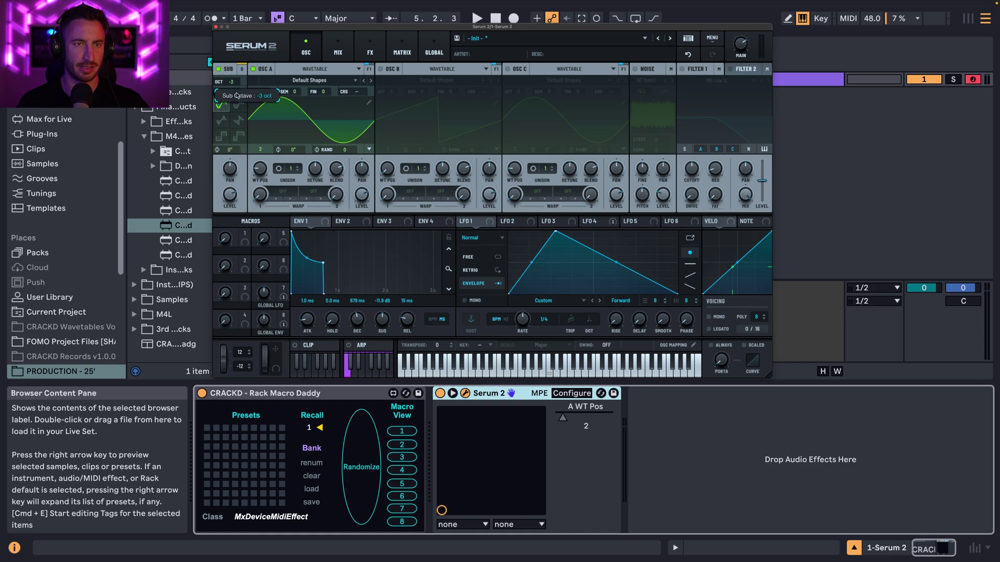
{"action": "left_click", "coordinate": [380, 69]}
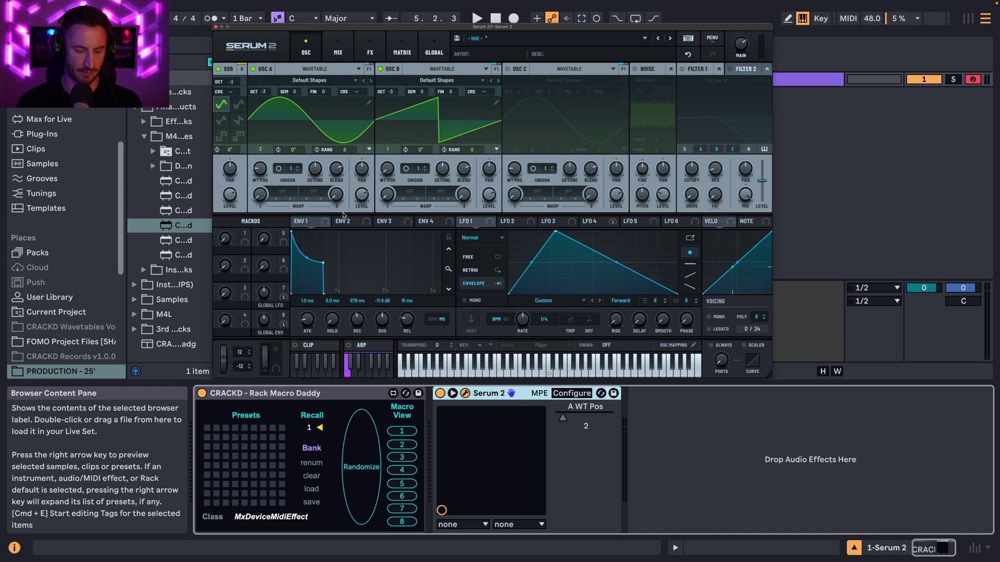
Step: Enable Filter 1 with its cutoff modulated by Envelope 1, and set the envelope's release to about 283 ms
{"action": "left_click", "coordinate": [682, 69]}
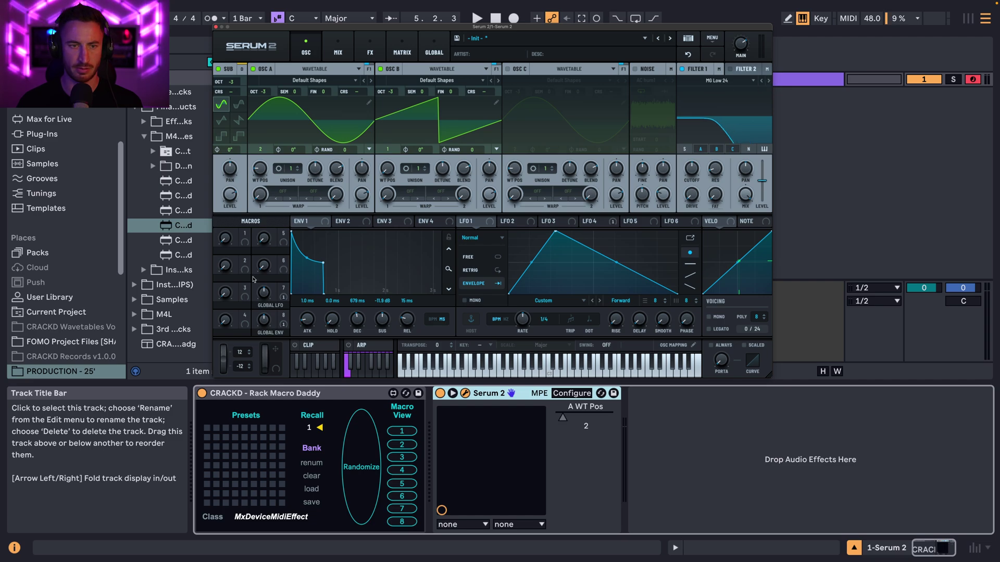
{"action": "left_click_drag", "start_coordinate": [315, 217], "coordinate": [685, 178]}
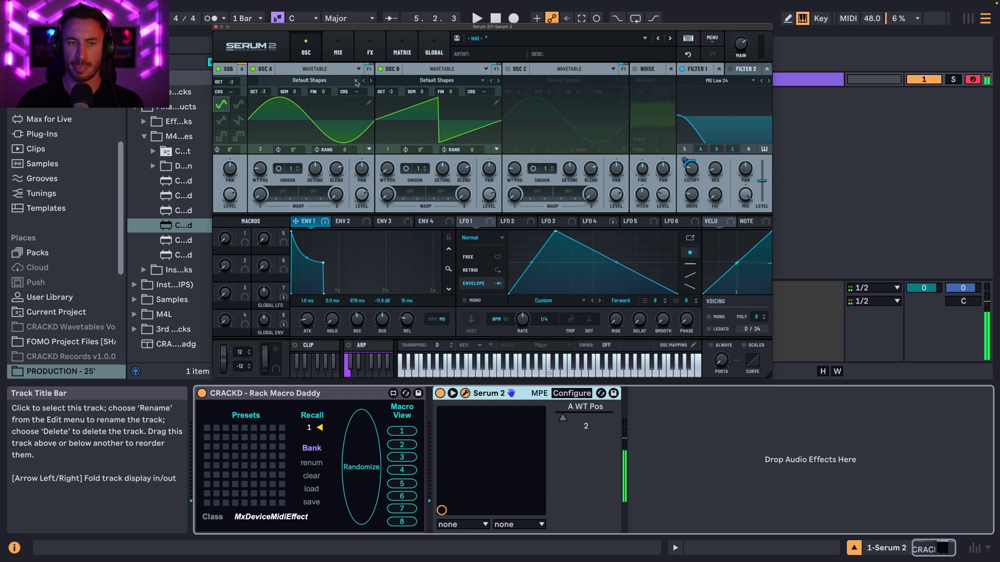
{"action": "left_click_drag", "start_coordinate": [413, 305], "coordinate": [412, 303]}
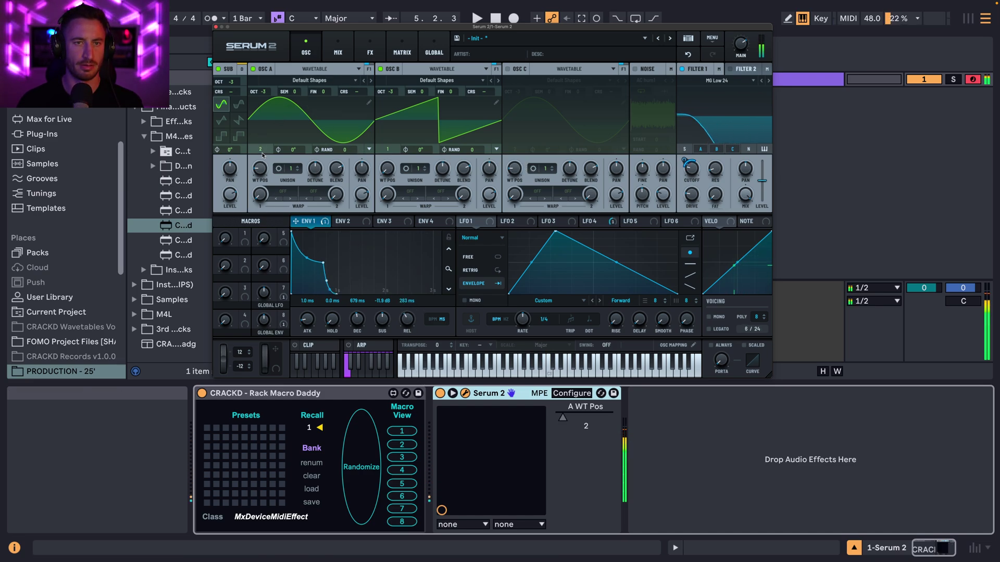
Step: Add a Compressor to the main effects chain in Serum 2
{"action": "left_click", "coordinate": [337, 49]}
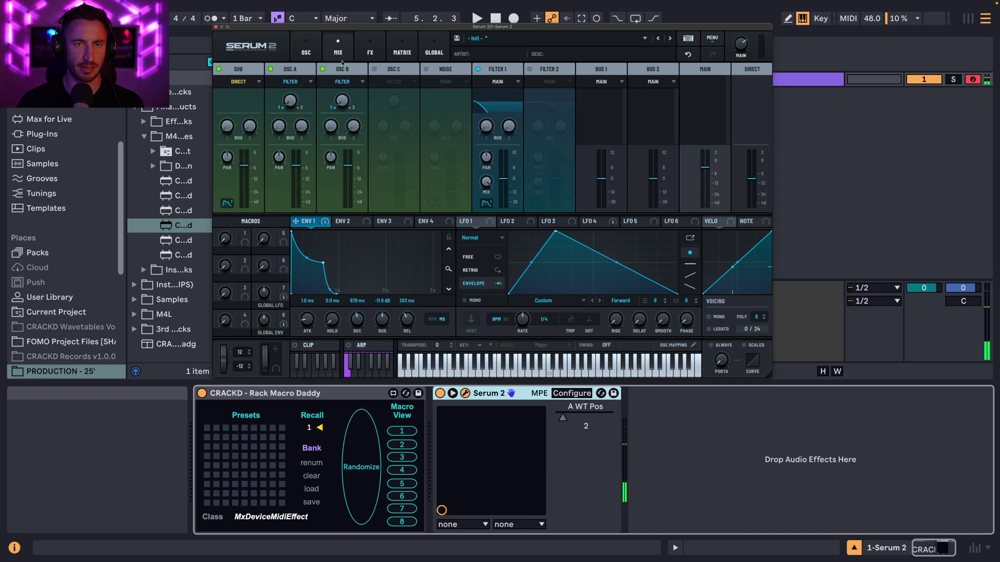
{"action": "left_click", "coordinate": [369, 48]}
{"action": "left_click", "coordinate": [278, 126]}
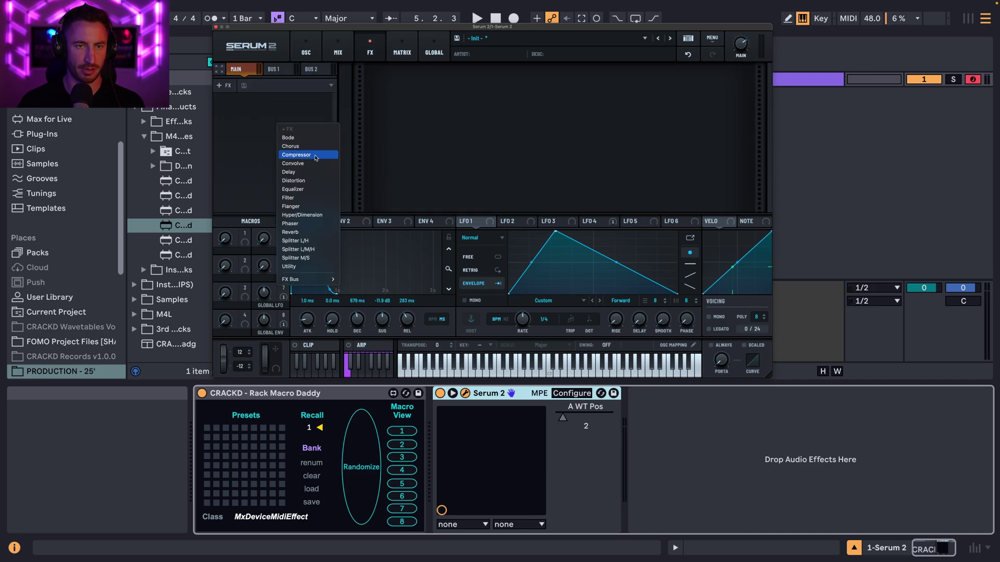
{"action": "left_click", "coordinate": [316, 156]}
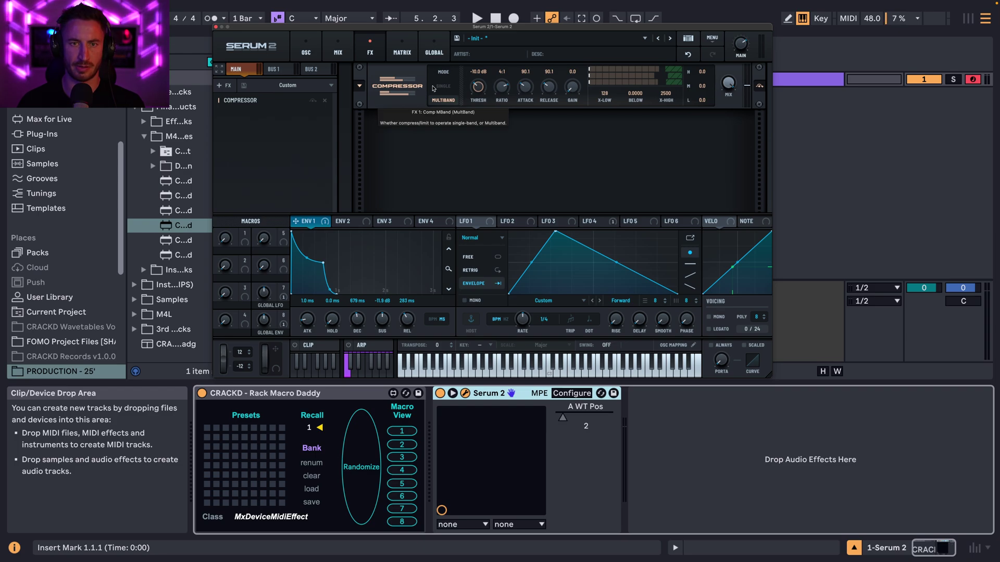
Step: Keep the compressor in Multiband mode and save its settings as the default preset
{"action": "right_click", "coordinate": [263, 106]}
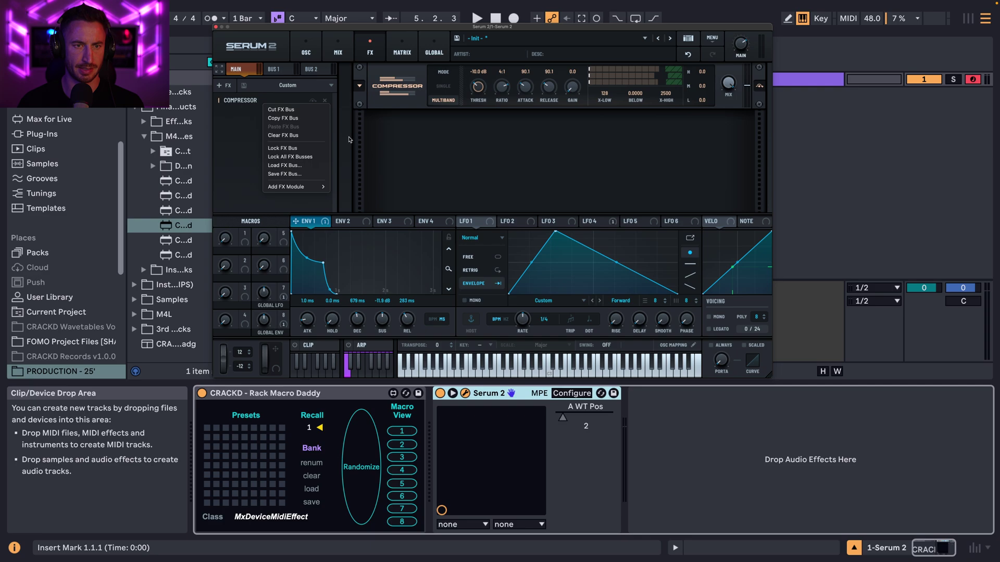
{"action": "left_click", "coordinate": [348, 140]}
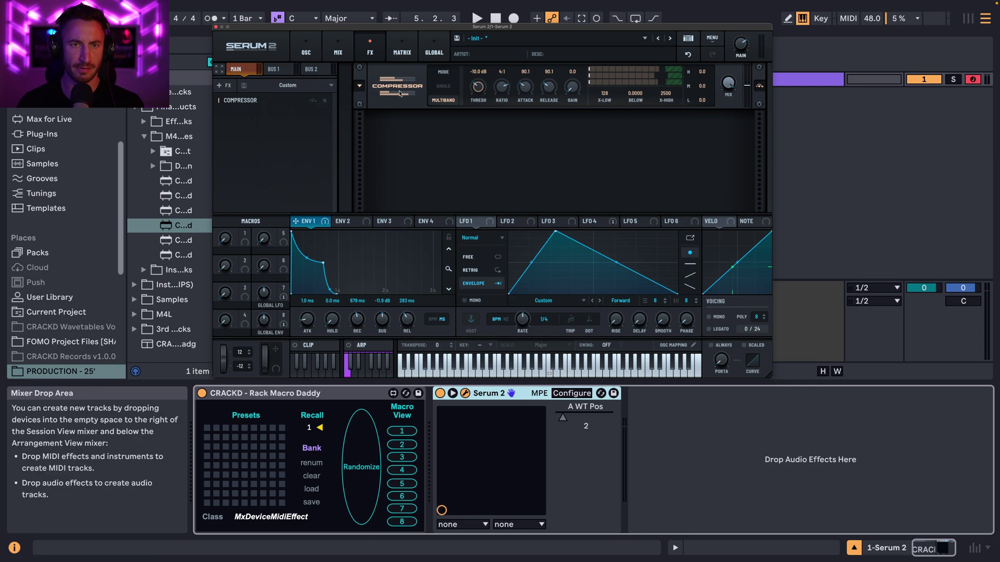
{"action": "left_click", "coordinate": [359, 85]}
{"action": "mouse_move", "coordinate": [361, 87]}
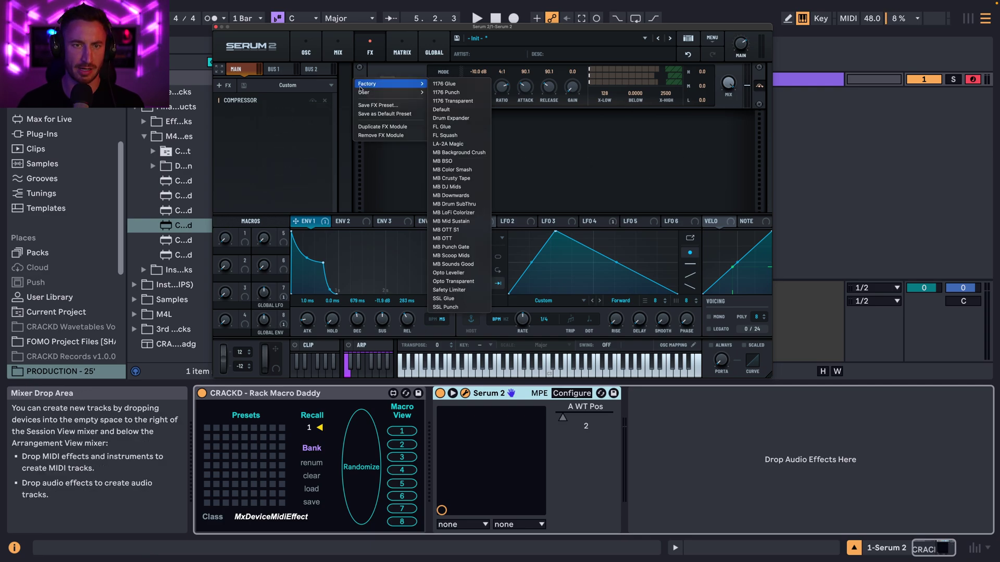
{"action": "left_click", "coordinate": [391, 114]}
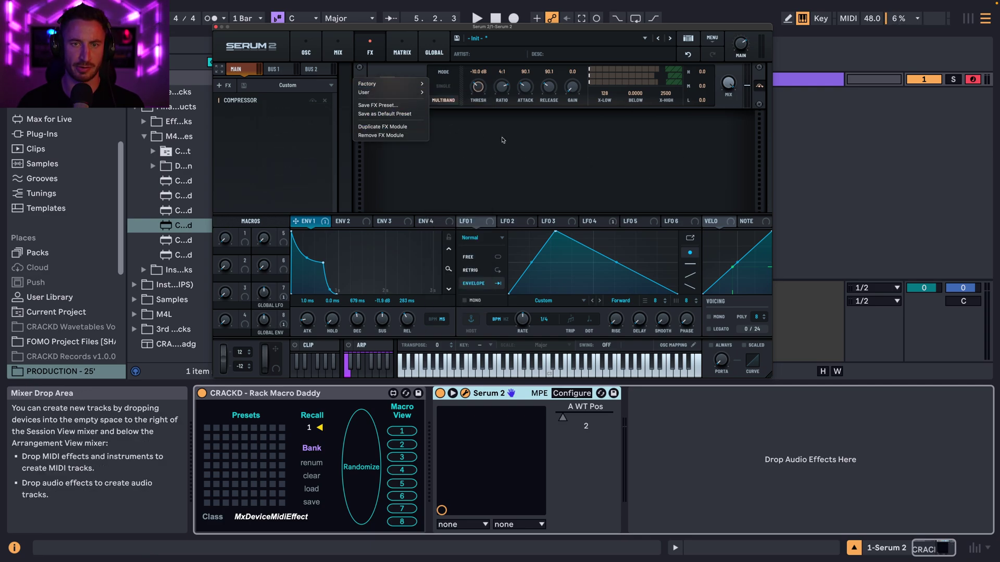
{"action": "left_click", "coordinate": [440, 88]}
{"action": "left_click", "coordinate": [447, 103]}
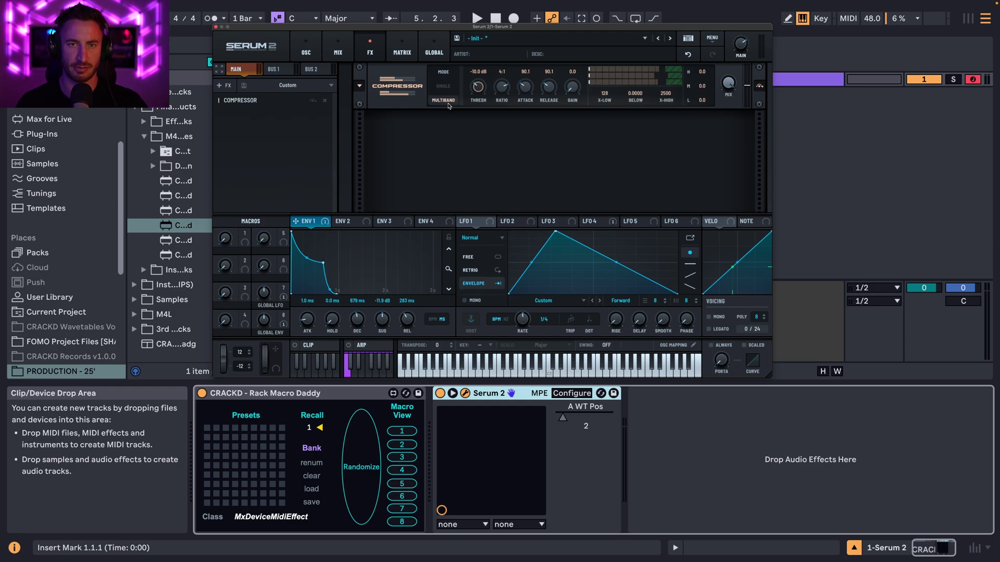
{"action": "left_click", "coordinate": [360, 87]}
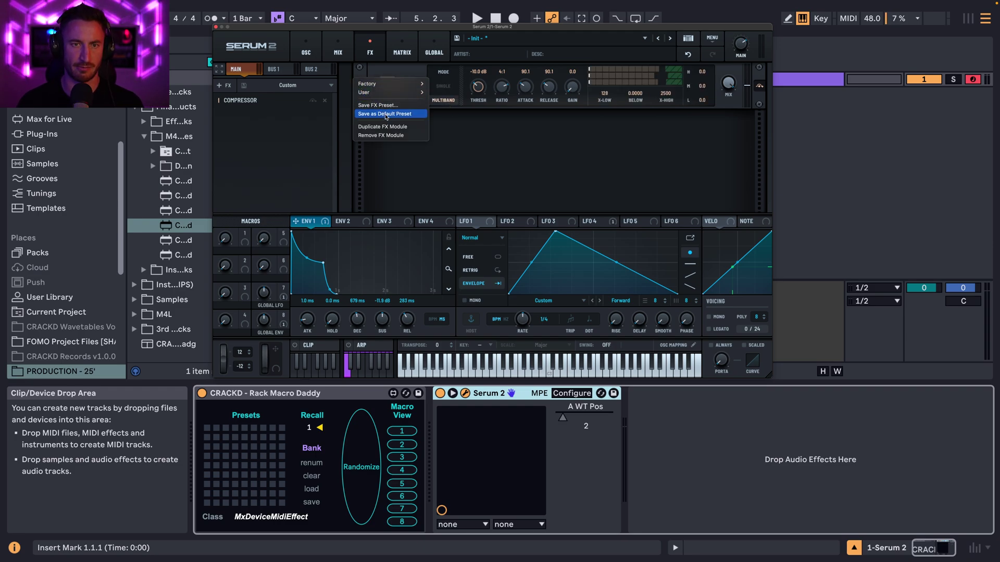
{"action": "left_click", "coordinate": [386, 115]}
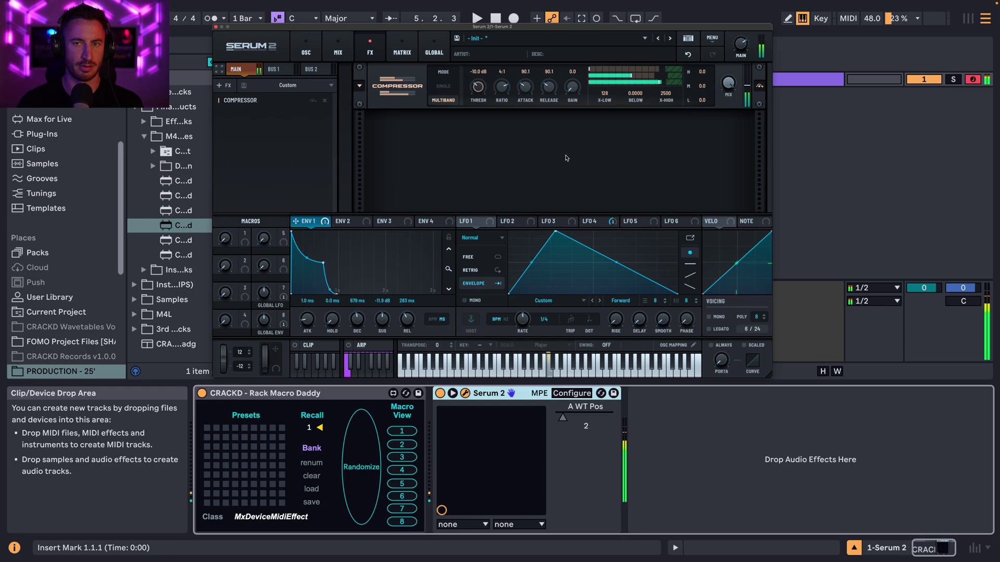
Step: Raise the multiband compressor's gain to about 5.1 dB and add an Equalizer to the main effects chain
{"action": "left_click_drag", "start_coordinate": [572, 86], "coordinate": [583, 76]}
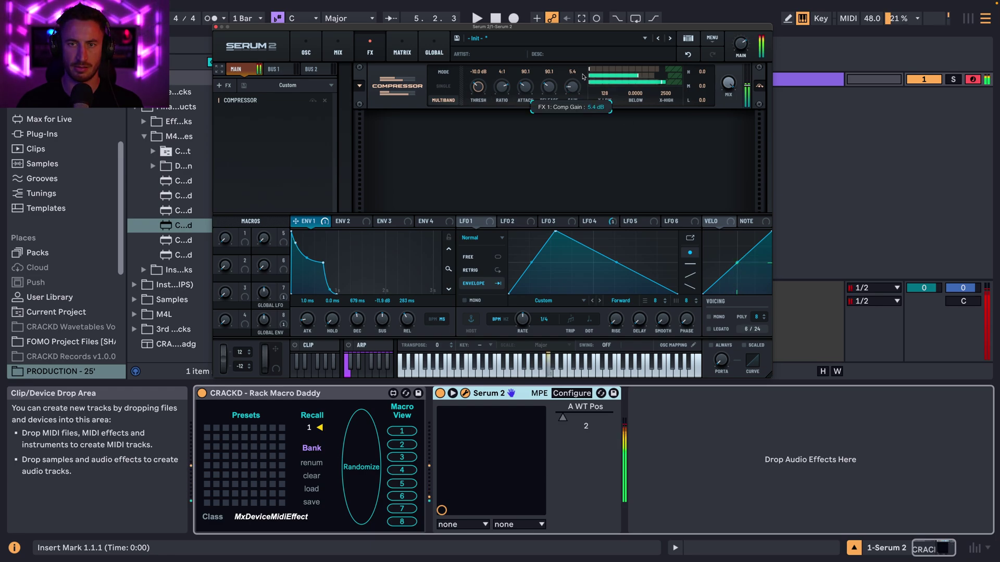
{"action": "left_click", "coordinate": [287, 124]}
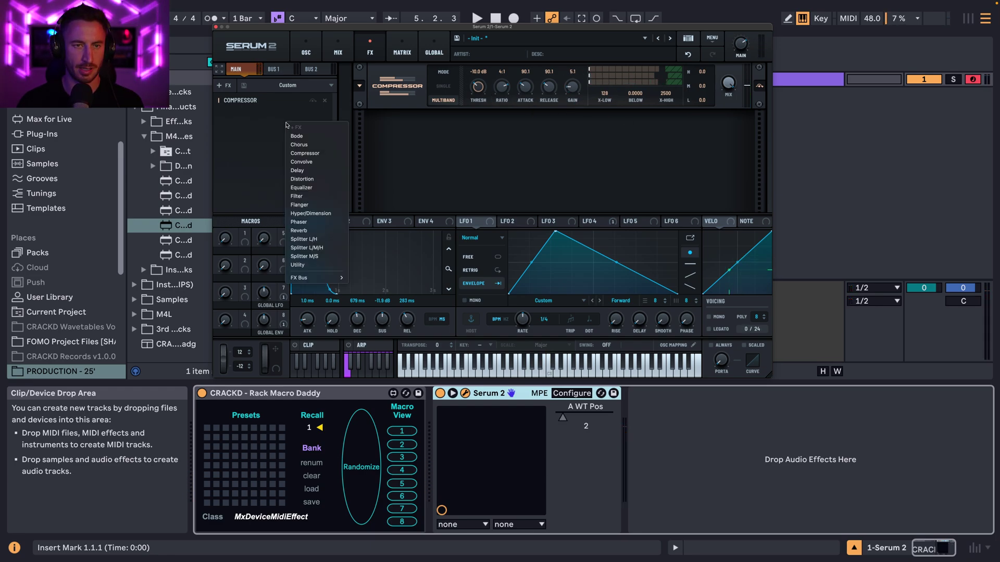
{"action": "left_click", "coordinate": [307, 188]}
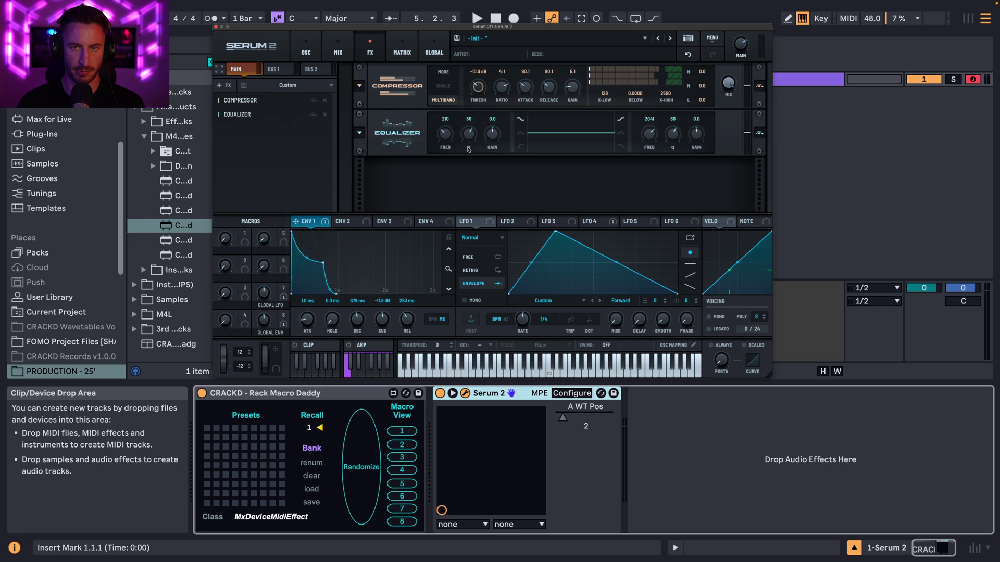
Step: Make the Equalizer's low band a peak of about 6.5 dB at 427 Hz with Q 33, and add a Distortion after it
{"action": "left_click_drag", "start_coordinate": [492, 134], "coordinate": [470, 167]}
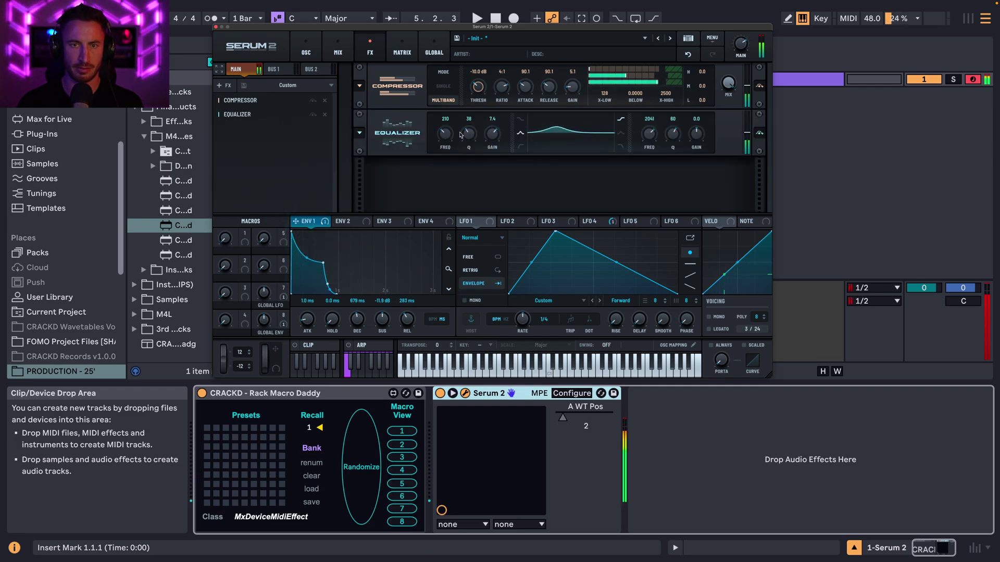
{"action": "left_click_drag", "start_coordinate": [445, 134], "coordinate": [446, 125]}
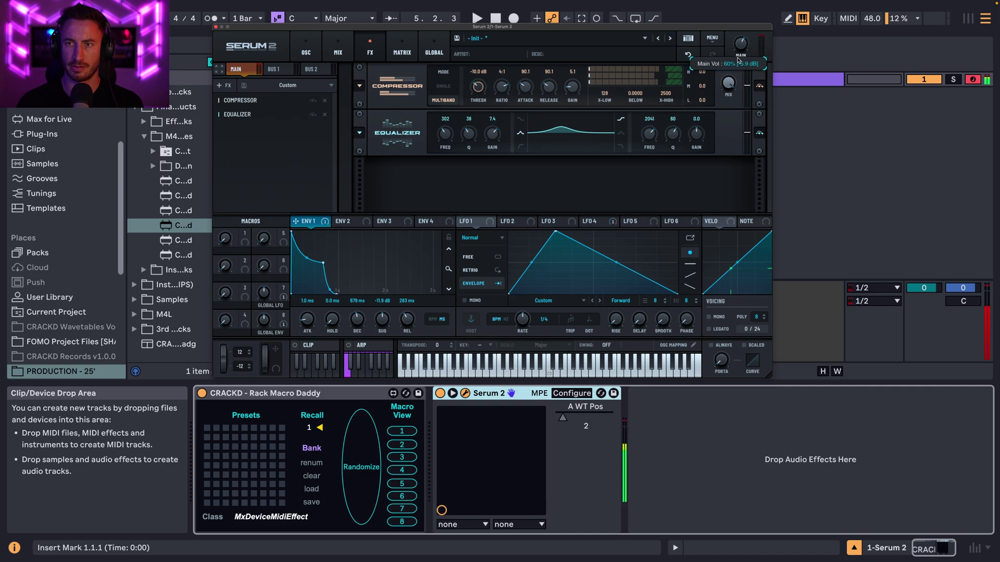
{"action": "right_click", "coordinate": [295, 141]}
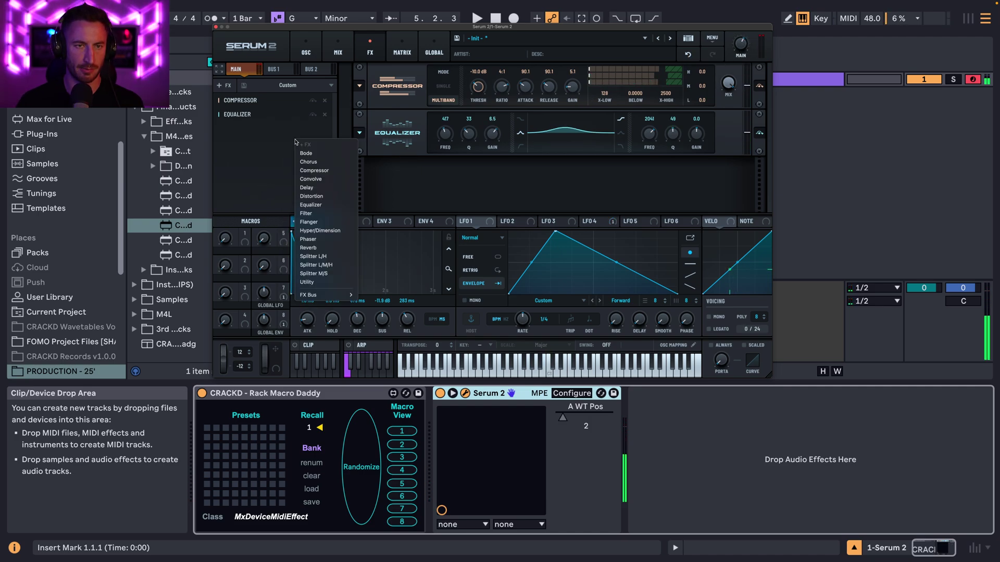
{"action": "left_click", "coordinate": [313, 196]}
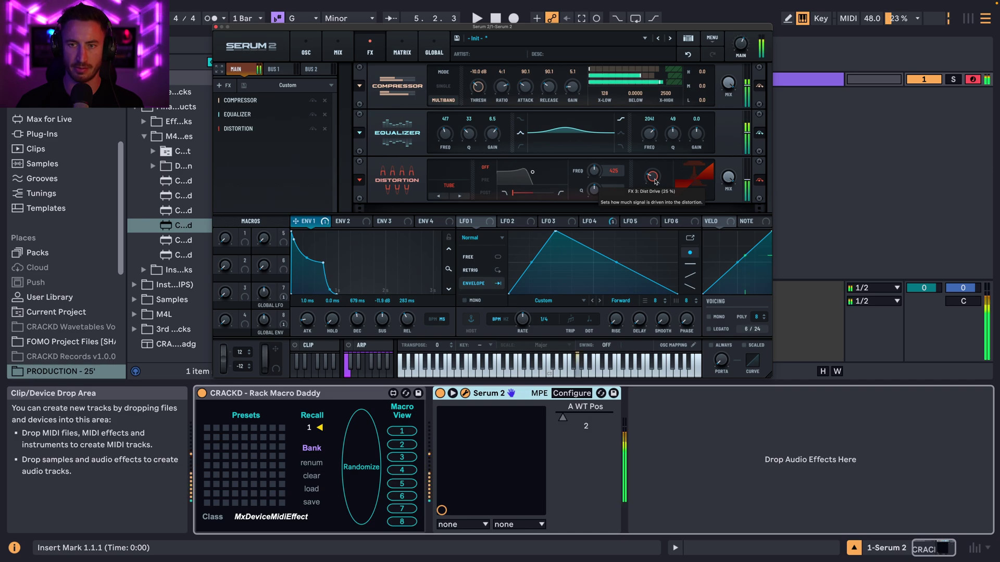
Step: Randomize the low 16 bins of the sine frame in oscillator B's wavetable and play a note with it
{"action": "left_click", "coordinate": [305, 50]}
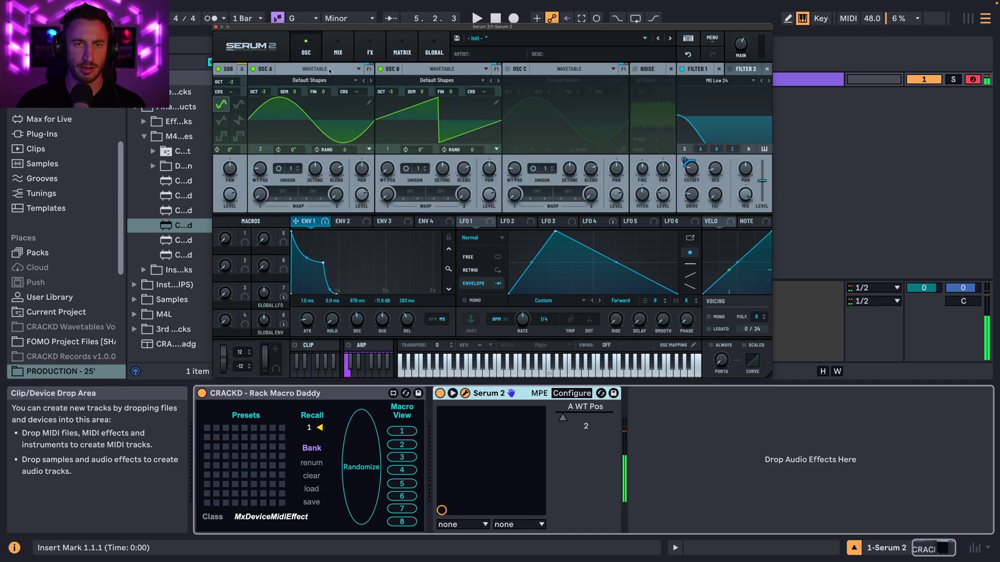
{"action": "left_click", "coordinate": [496, 103]}
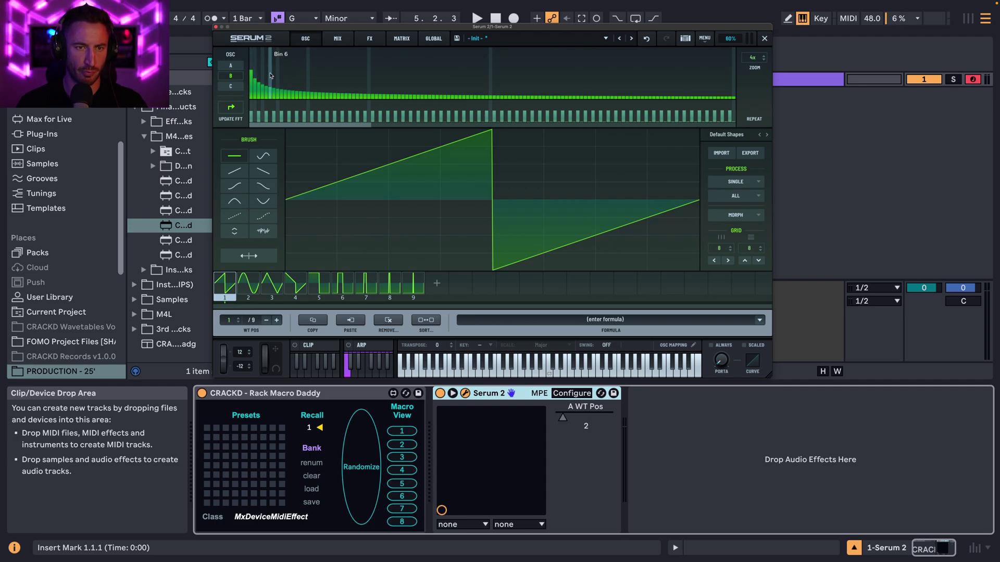
{"action": "left_click", "coordinate": [255, 283]}
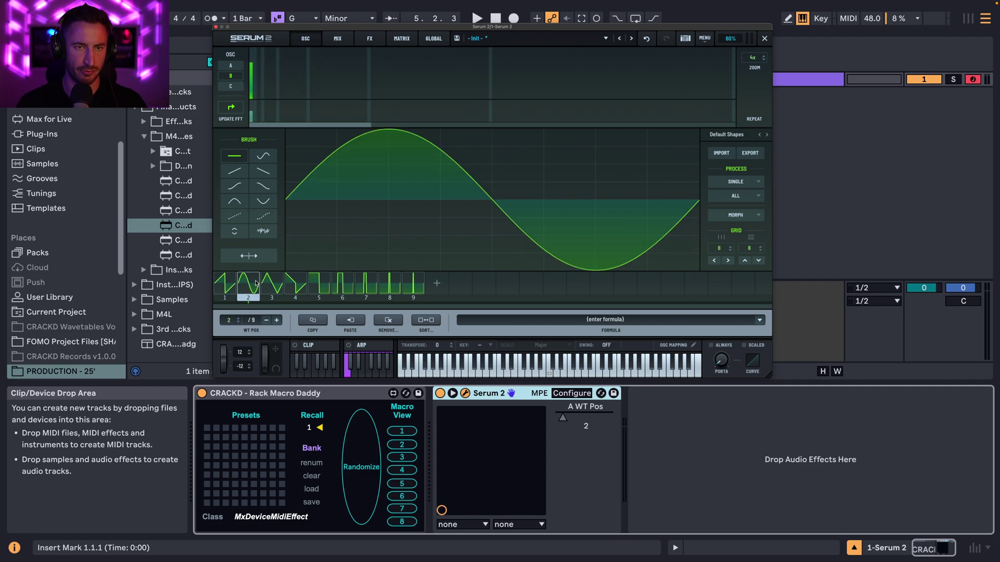
{"action": "right_click", "coordinate": [263, 82]}
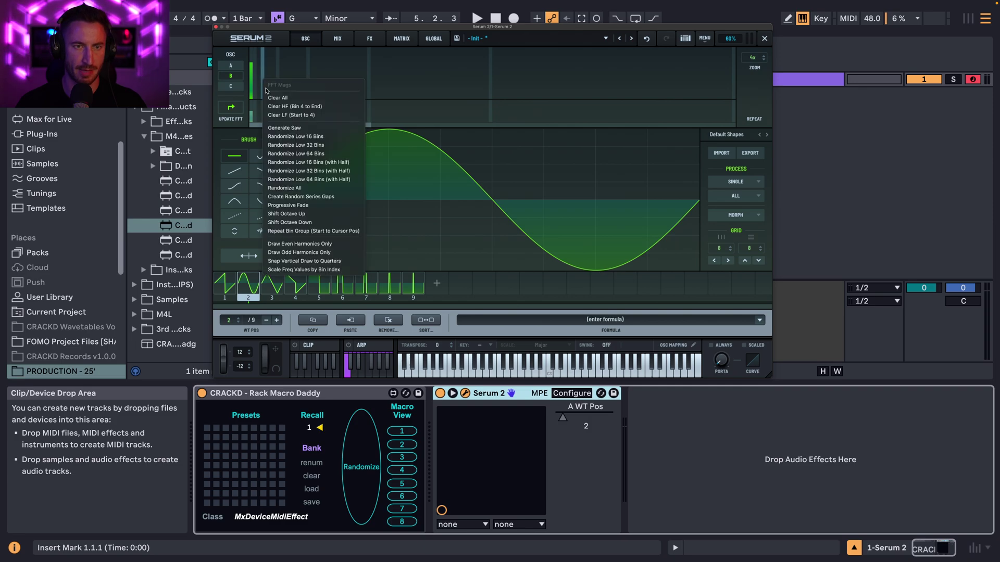
{"action": "left_click", "coordinate": [316, 138]}
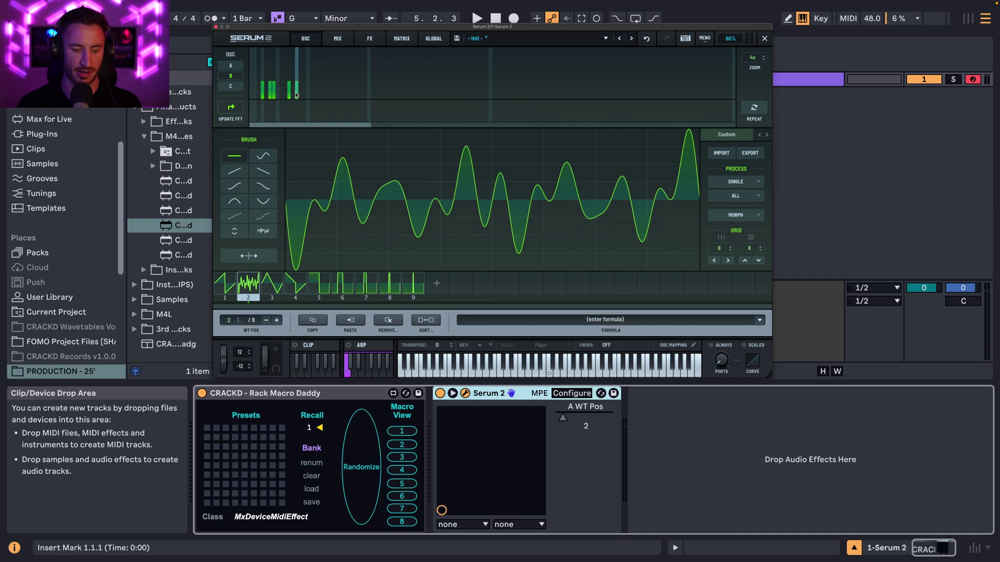
{"action": "key", "text": "k"}
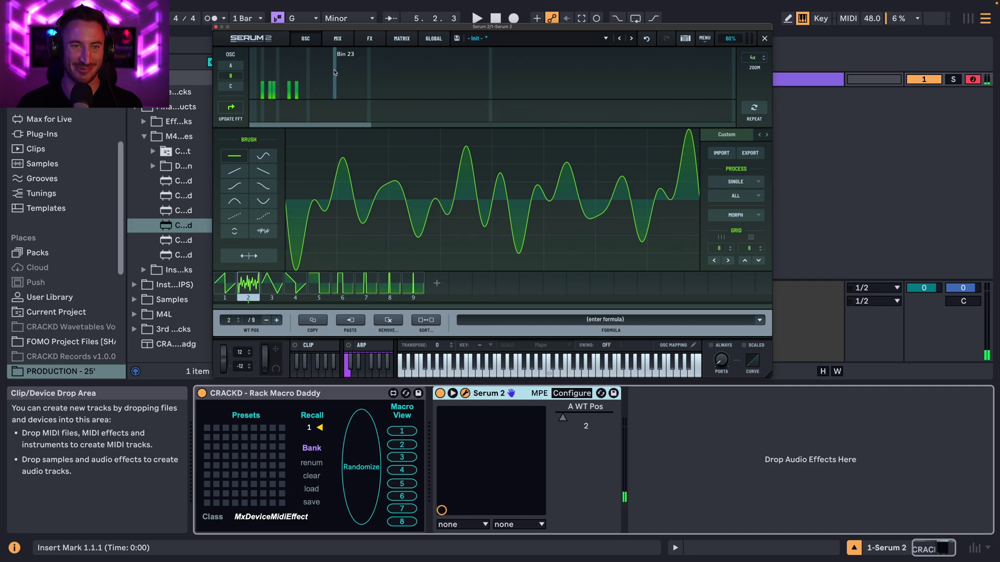
Step: Delete all other frames from oscillator B's wavetable, keeping only the randomized frame
{"action": "left_click", "coordinate": [227, 279]}
{"action": "left_click", "coordinate": [389, 319]}
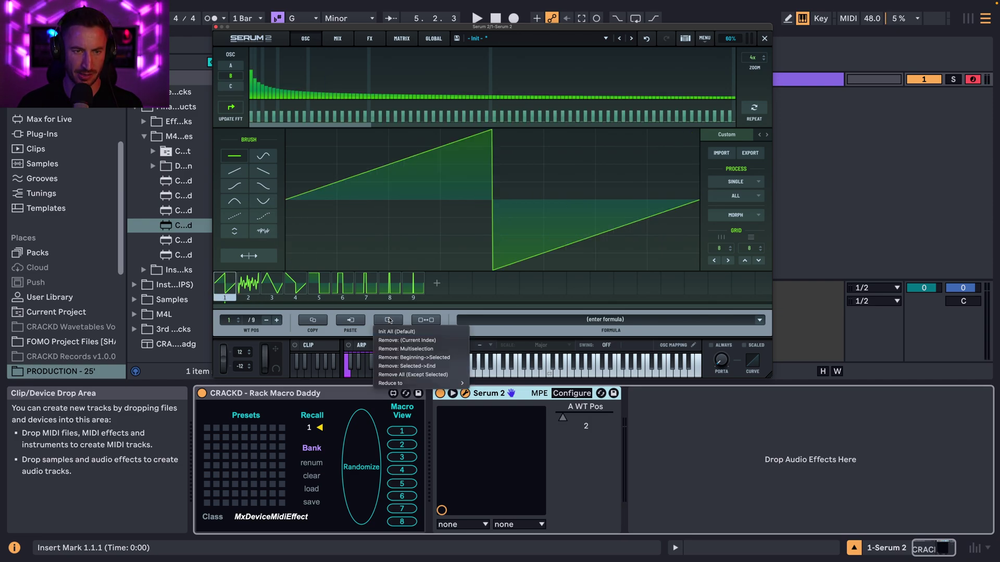
{"action": "left_click", "coordinate": [368, 317]}
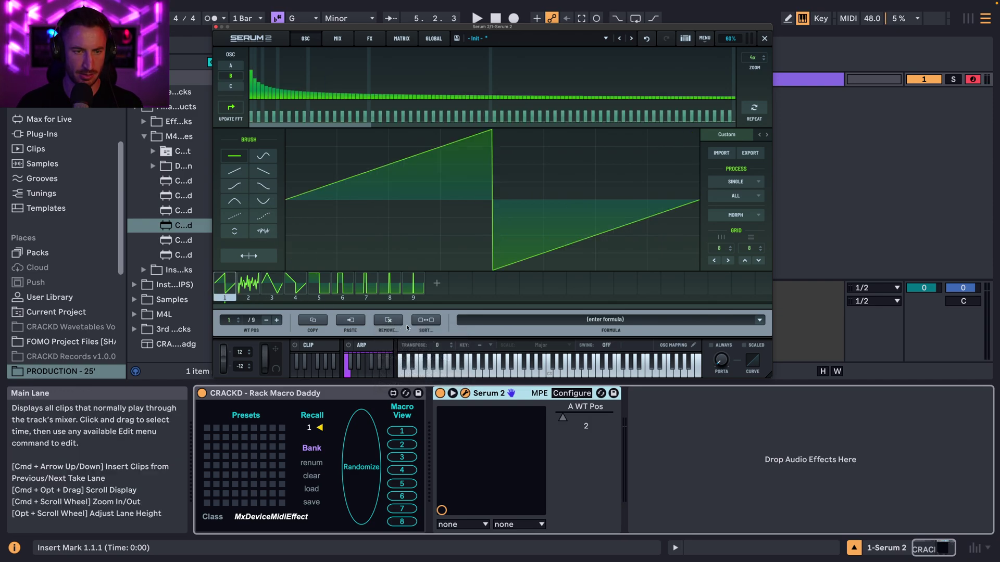
{"action": "key", "text": "Delete"}
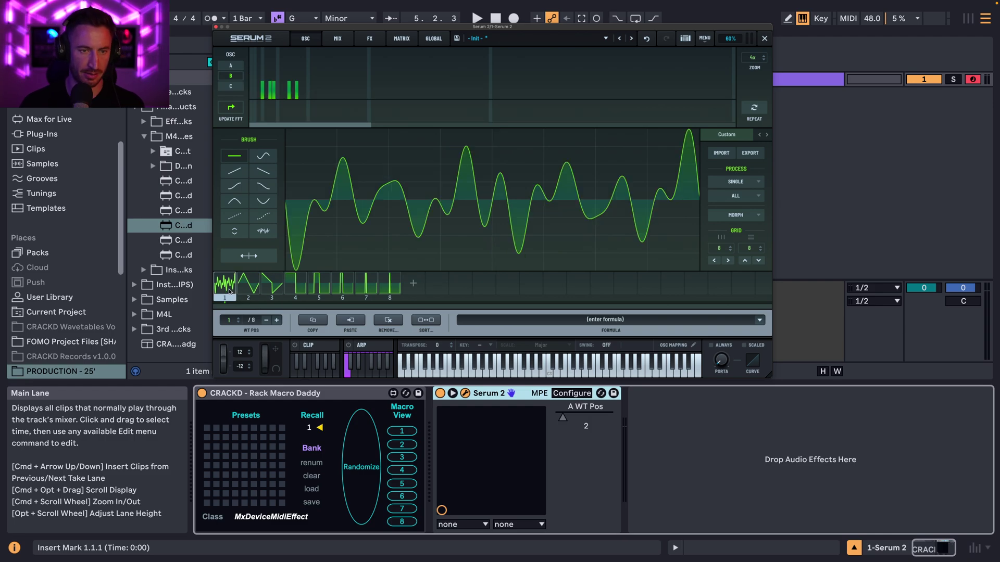
{"action": "left_click", "coordinate": [250, 286]}
{"action": "left_click", "coordinate": [390, 288], "text": "shift"}
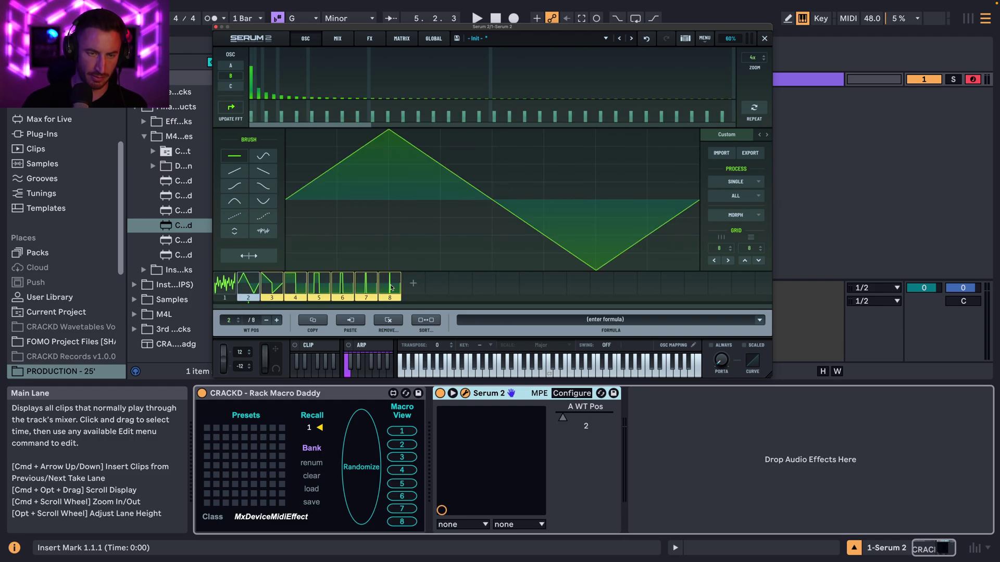
{"action": "key", "text": "Delete"}
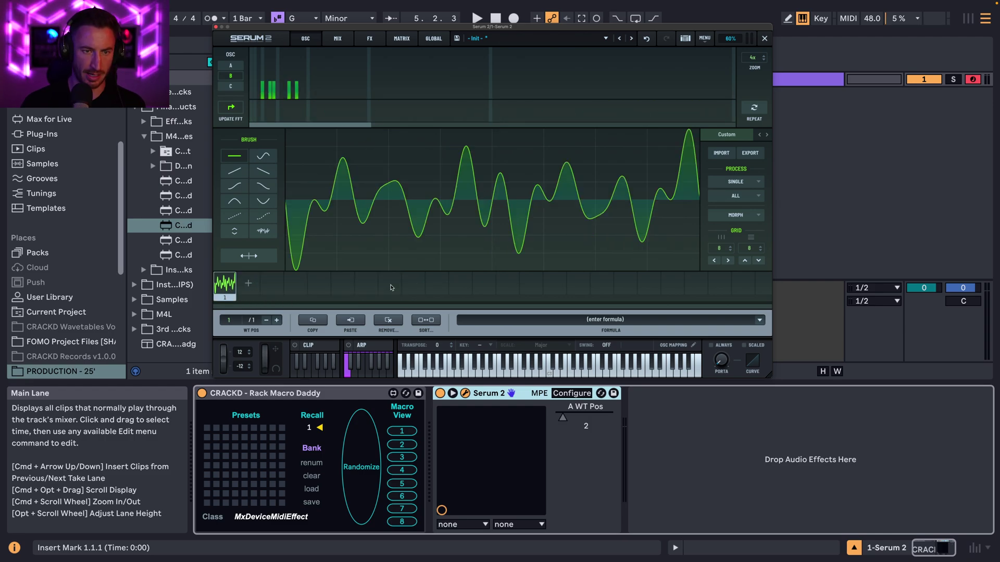
Step: Enable oscillator C and delete every frame of its wavetable except the sine
{"action": "left_click", "coordinate": [305, 38]}
{"action": "left_click", "coordinate": [516, 71]}
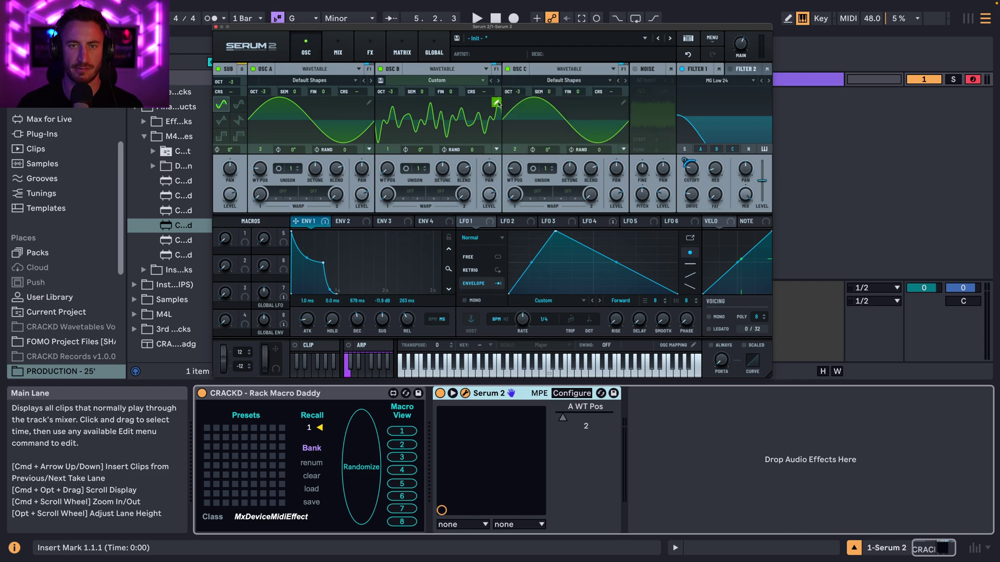
{"action": "left_click", "coordinate": [497, 103]}
{"action": "left_click", "coordinate": [231, 87]}
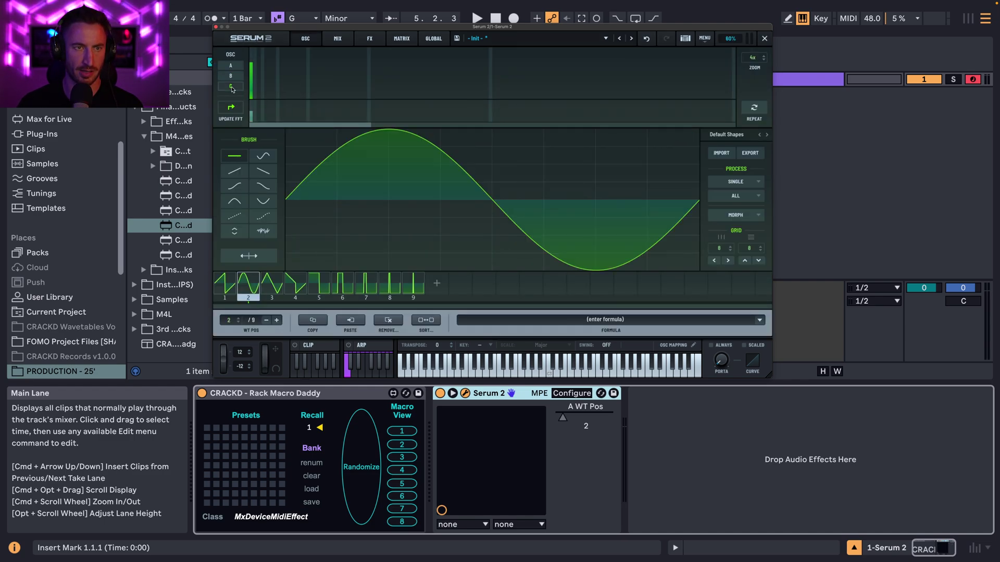
{"action": "left_click", "coordinate": [272, 289]}
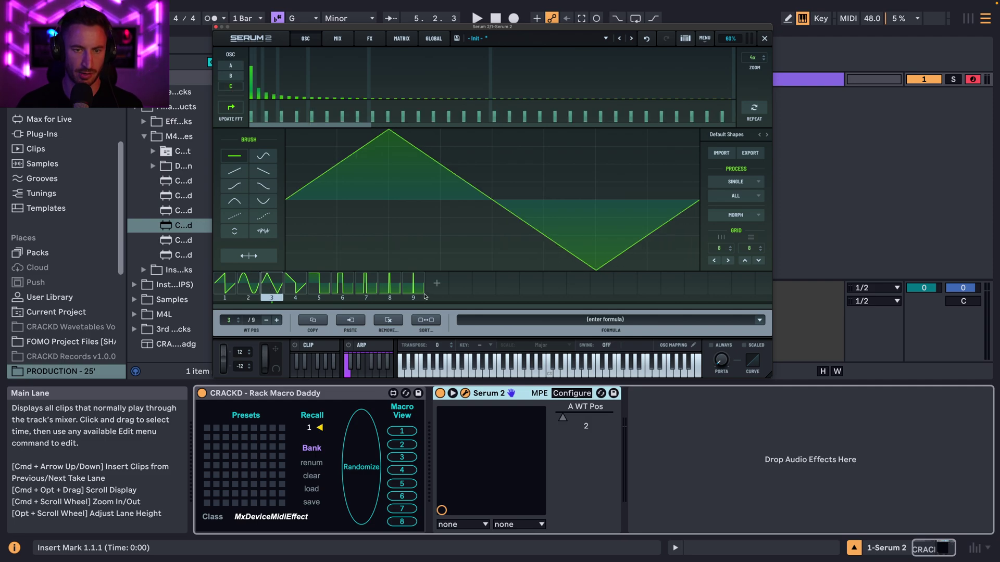
{"action": "left_click", "coordinate": [421, 290], "text": "shift"}
{"action": "key", "text": "Delete"}
{"action": "key", "text": "Delete"}
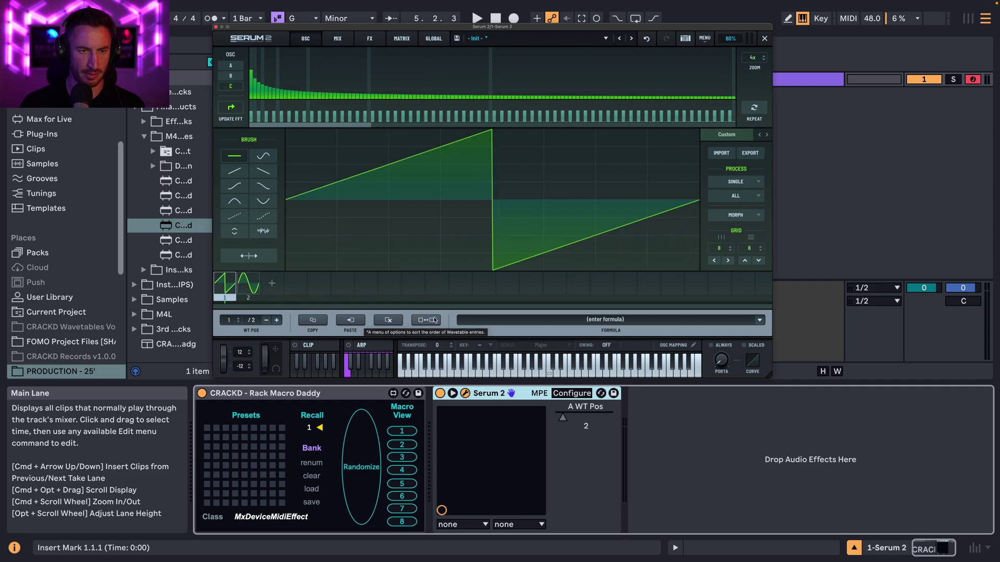
Step: Randomize the low 16 bins of oscillator C's frame and turn off oscillator B to audition the result
{"action": "right_click", "coordinate": [310, 85]}
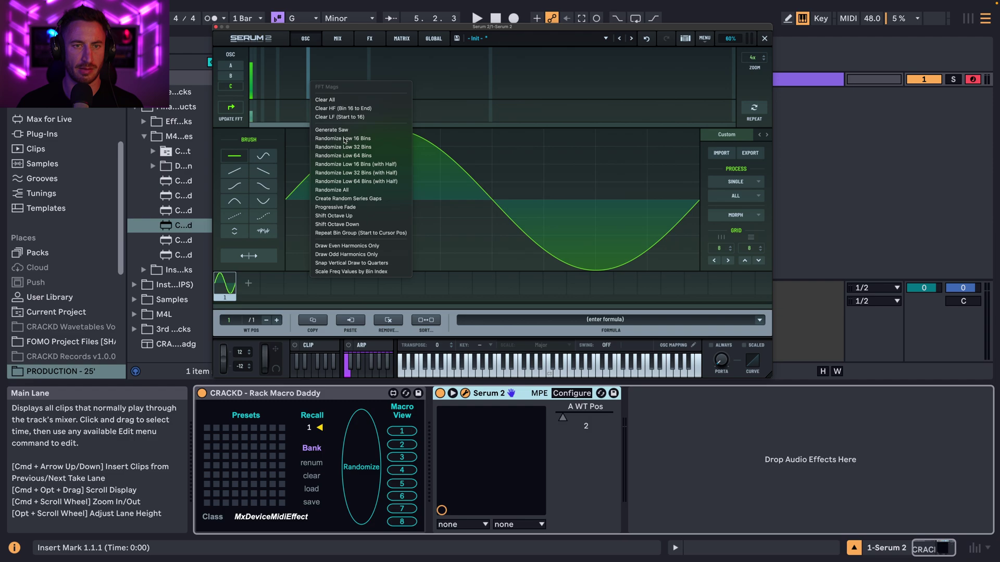
{"action": "left_click", "coordinate": [345, 140]}
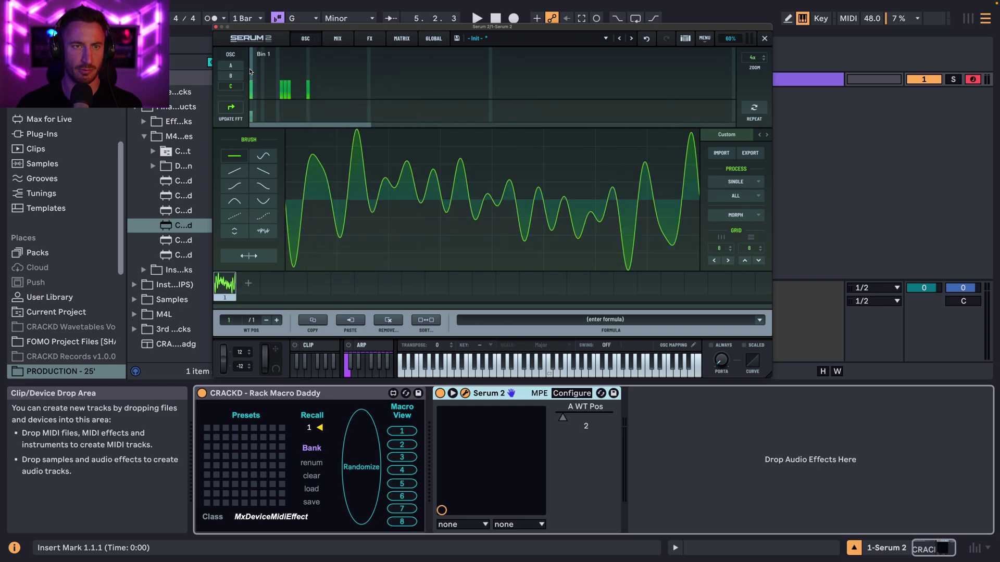
{"action": "left_click", "coordinate": [318, 39]}
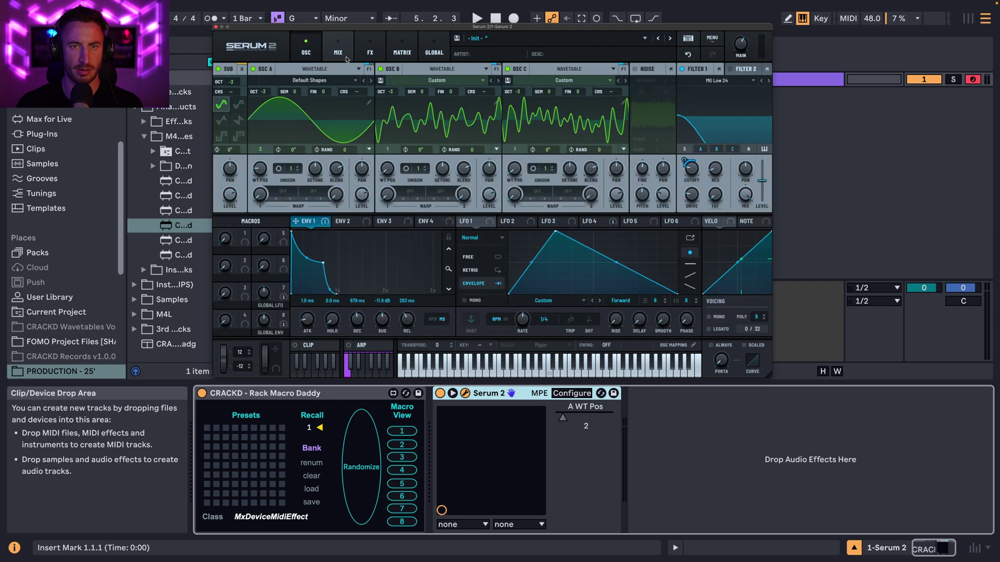
{"action": "left_click", "coordinate": [384, 69]}
{"action": "key", "text": "a"}
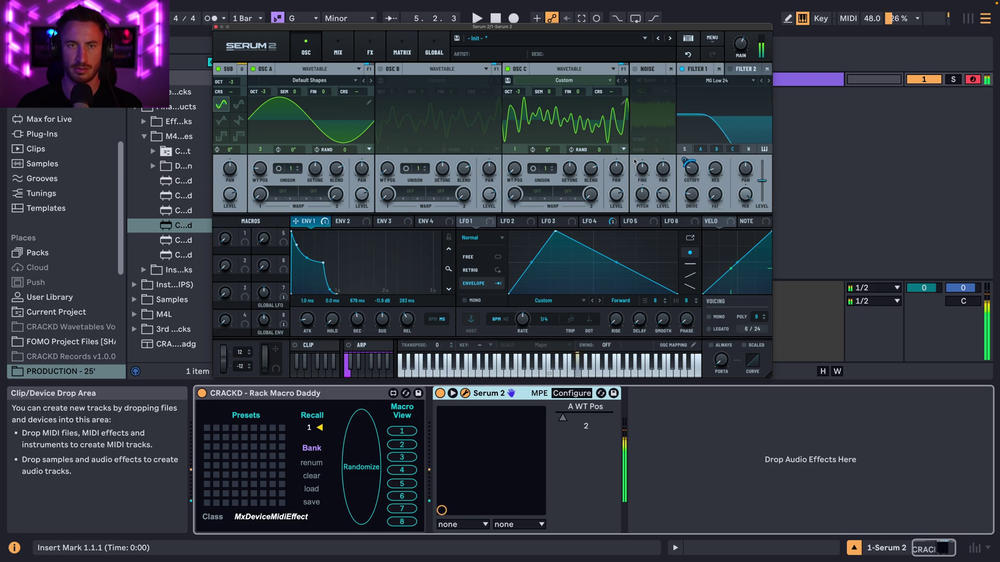
Step: Copy oscillator C's randomized frame into a new second frame of oscillator B's wavetable
{"action": "left_click", "coordinate": [624, 103]}
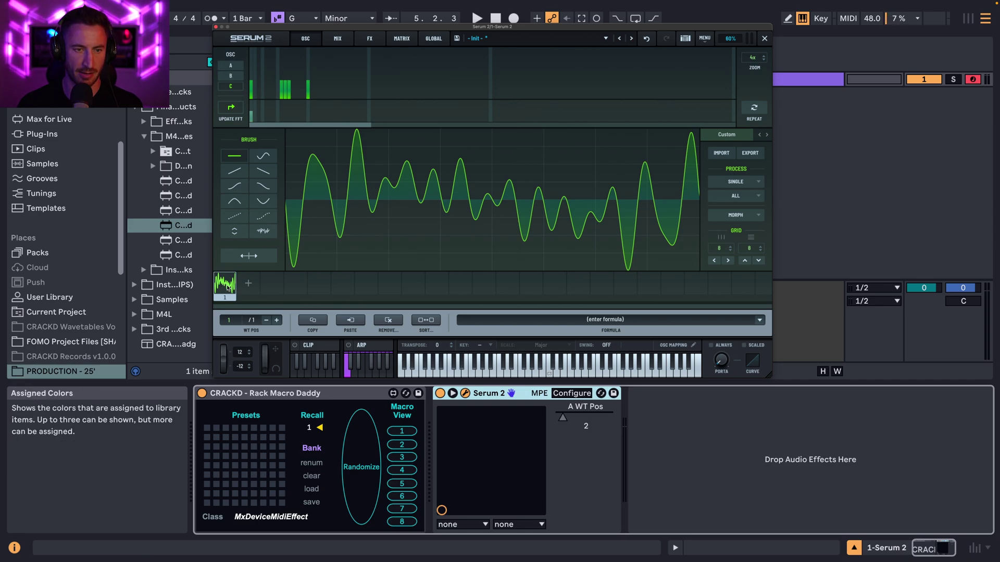
{"action": "left_click", "coordinate": [248, 283]}
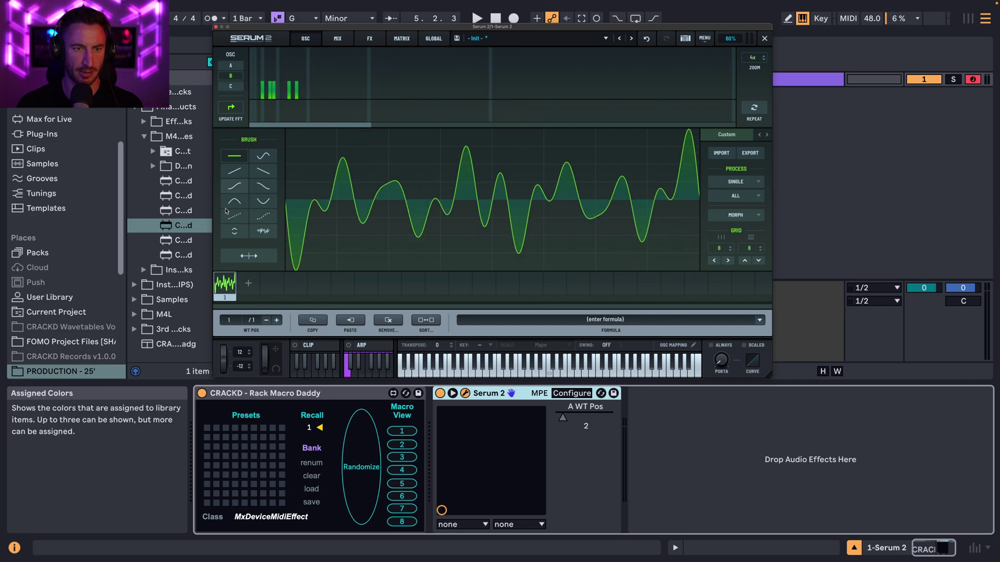
{"action": "left_click", "coordinate": [349, 321]}
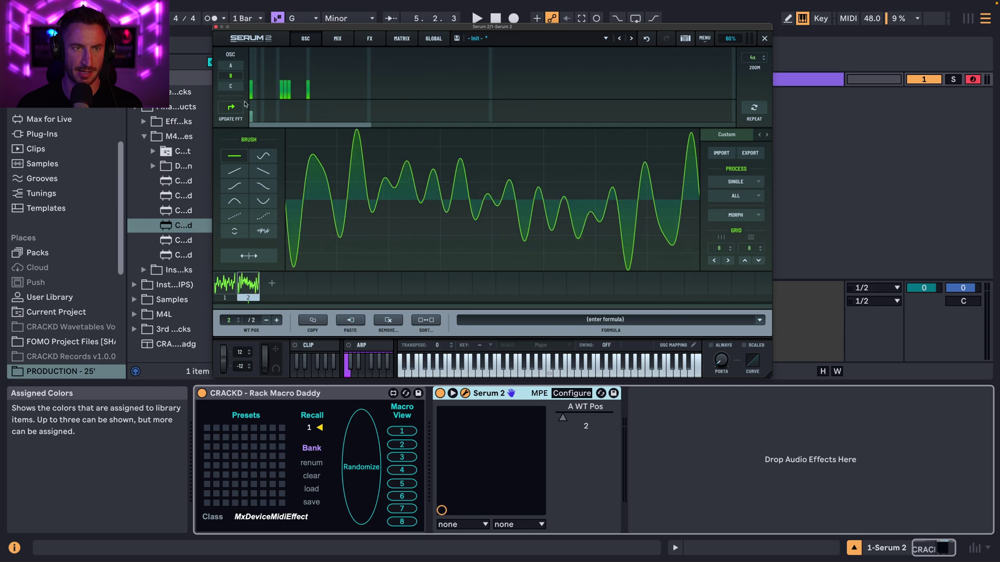
Step: Generate a new waveform in oscillator C by randomizing its low 16 bins, and play a note with it
{"action": "left_click", "coordinate": [236, 89]}
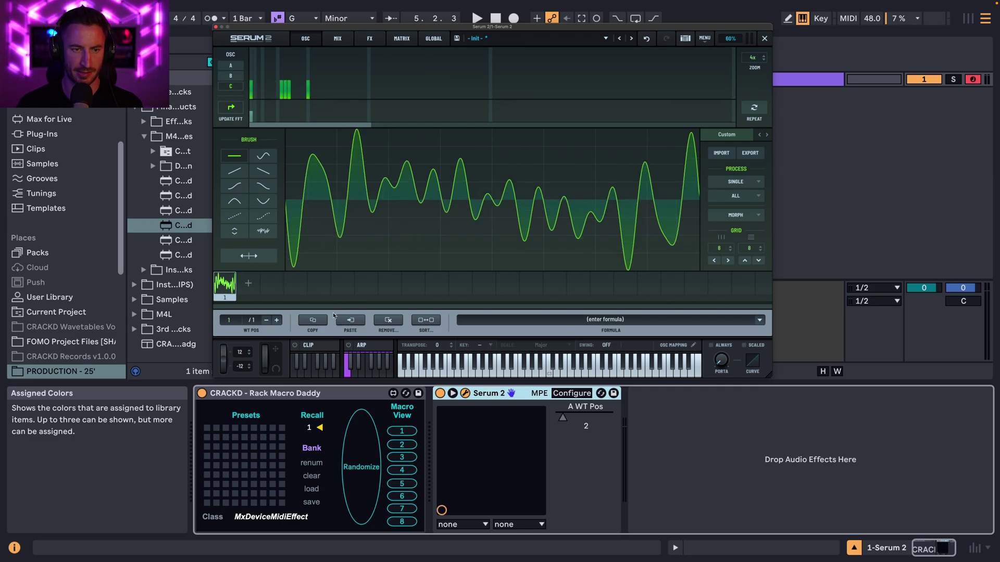
{"action": "right_click", "coordinate": [292, 81]}
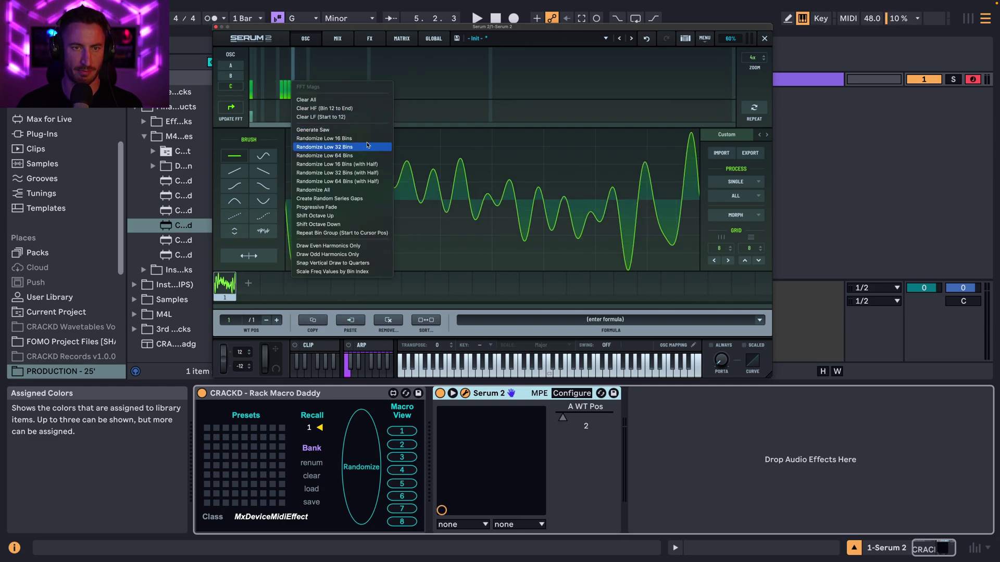
{"action": "left_click", "coordinate": [368, 140]}
{"action": "key", "text": "k"}
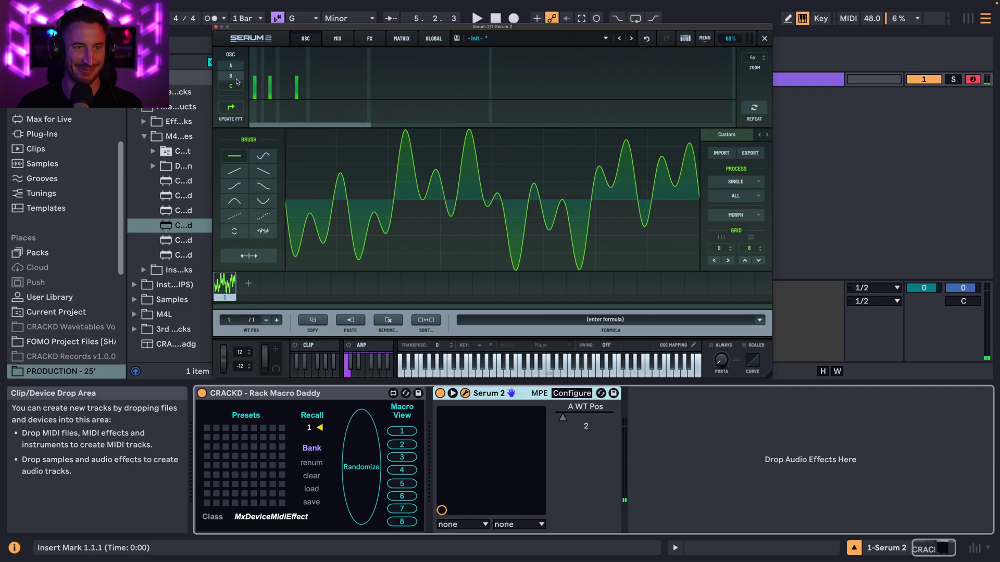
Step: Add a third frame to oscillator B's wavetable and paste oscillator C's new waveform into it
{"action": "left_click", "coordinate": [236, 86]}
{"action": "left_click", "coordinate": [272, 285]}
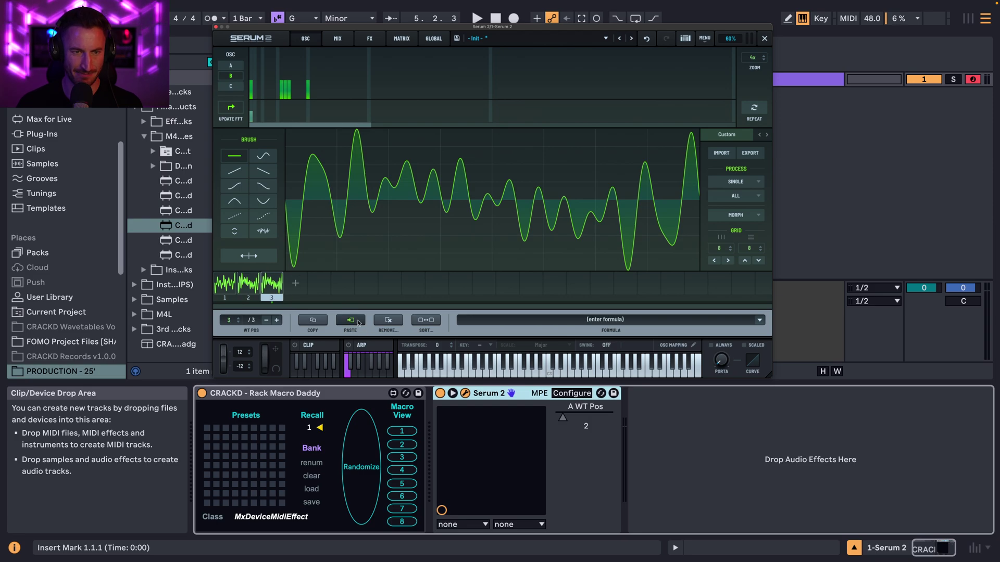
{"action": "left_click", "coordinate": [350, 320]}
Step: Replace oscillator C's frame with another random waveform using Randomize Low 16 Bins
{"action": "left_click", "coordinate": [231, 86]}
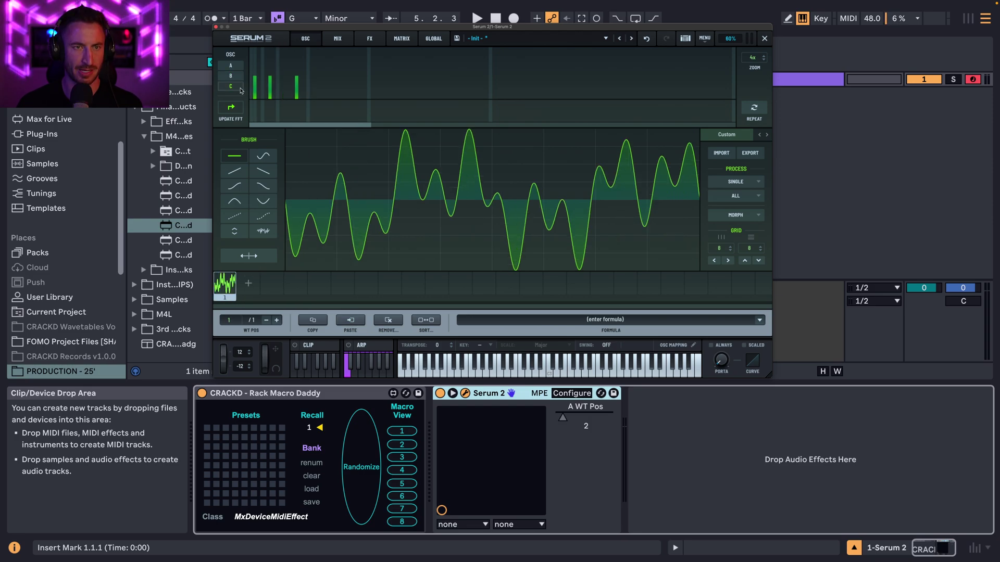
{"action": "right_click", "coordinate": [284, 89]}
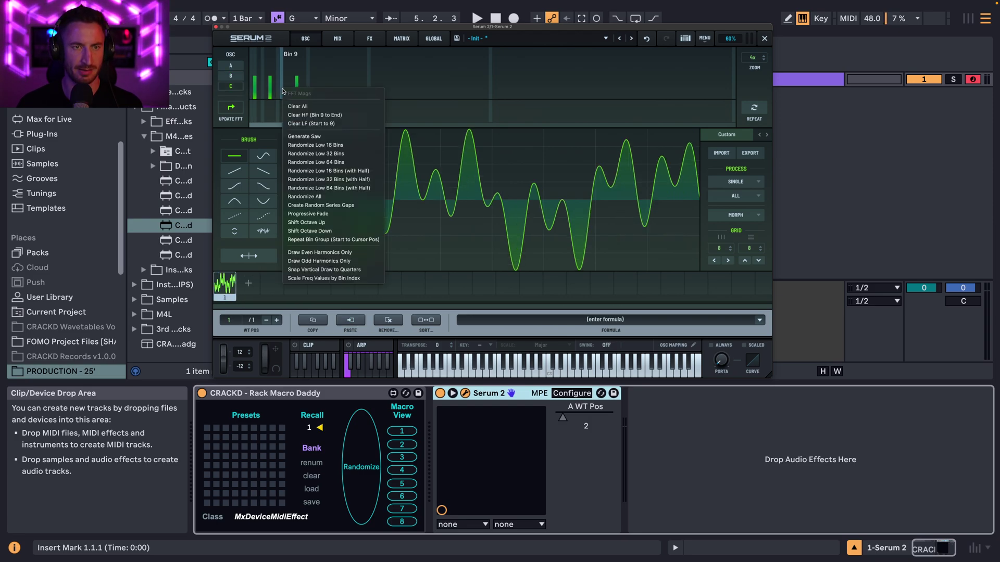
{"action": "left_click", "coordinate": [339, 145]}
{"action": "left_click", "coordinate": [272, 283]}
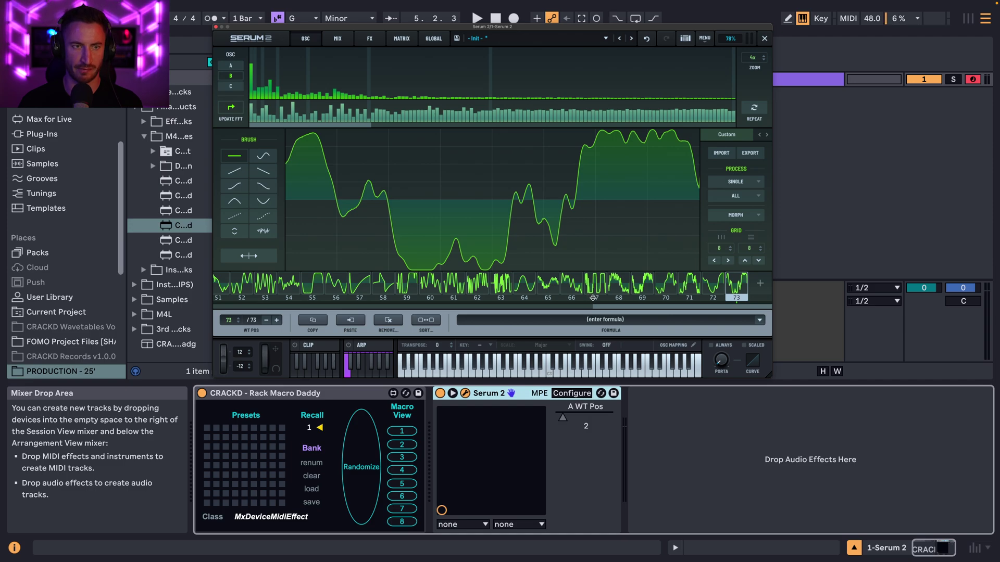
Step: Apply Morph - Crossfade to oscillator B's wavetable and look through the interpolated frames from start to end
{"action": "left_click", "coordinate": [744, 183]}
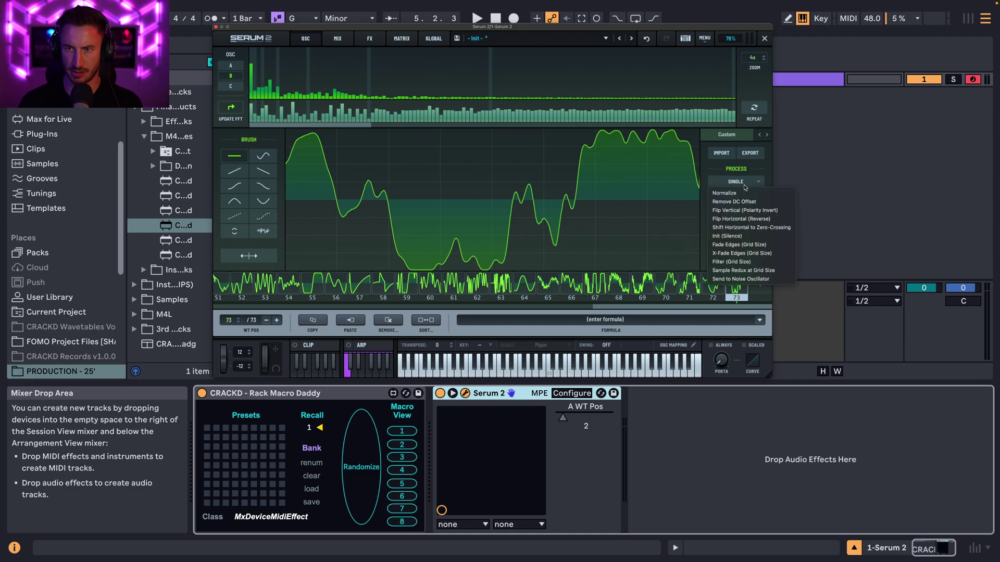
{"action": "left_click", "coordinate": [744, 183]}
{"action": "left_click", "coordinate": [745, 215]}
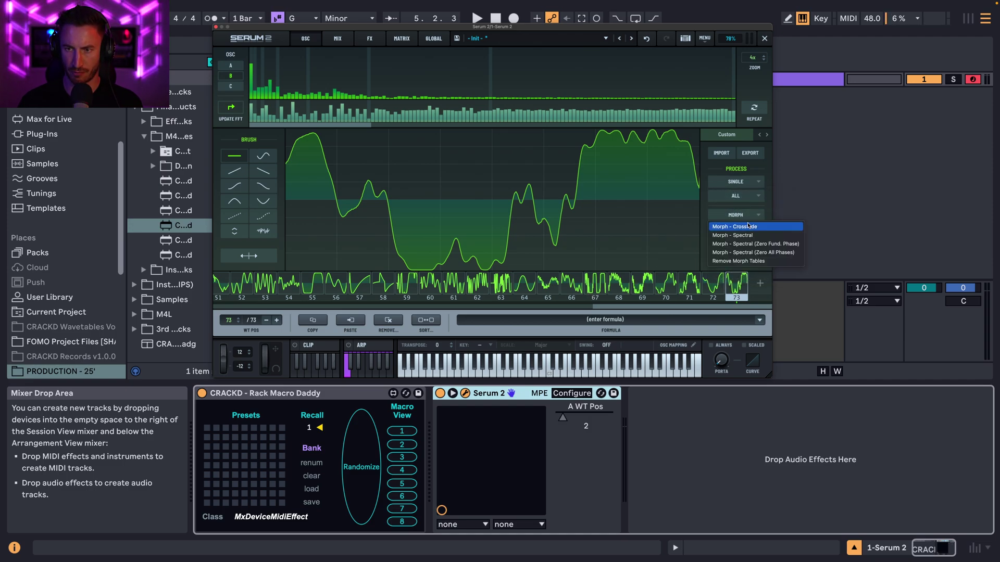
{"action": "left_click", "coordinate": [761, 228]}
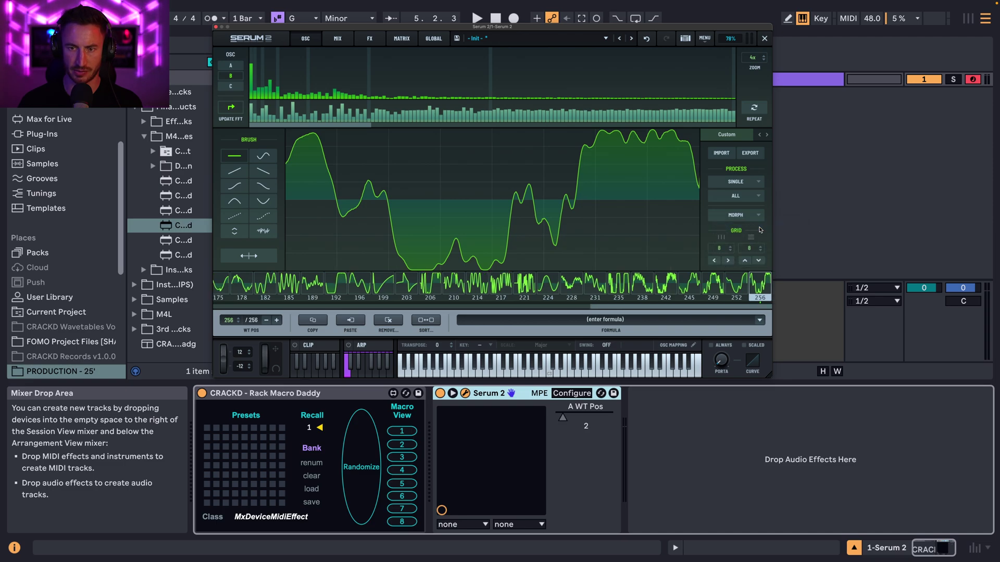
{"action": "scroll", "coordinate": [378, 284], "scroll_direction": "up", "scroll_amount": 10}
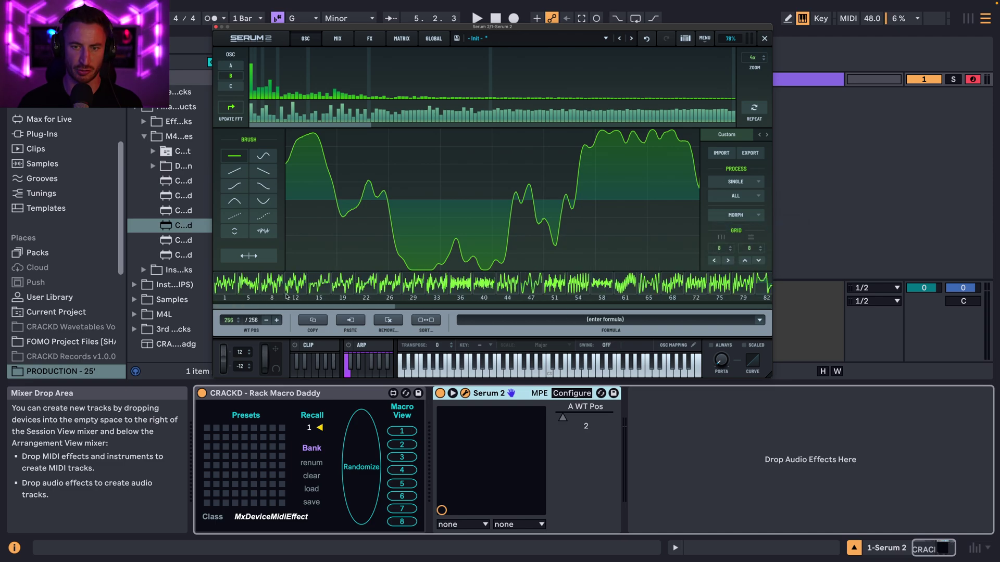
{"action": "scroll", "coordinate": [690, 290], "scroll_direction": "down", "scroll_amount": 10}
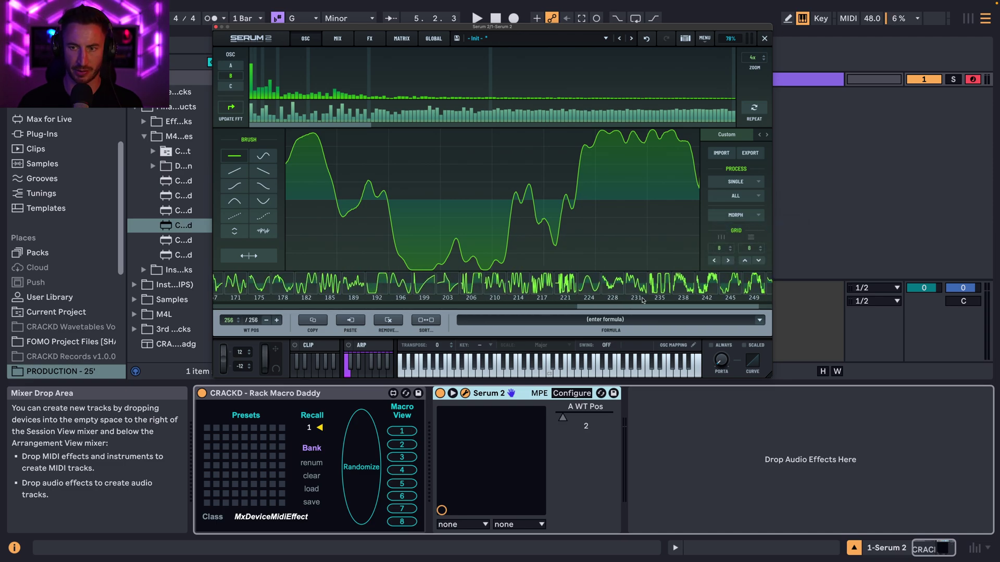
{"action": "scroll", "coordinate": [643, 301], "scroll_direction": "down", "scroll_amount": 2}
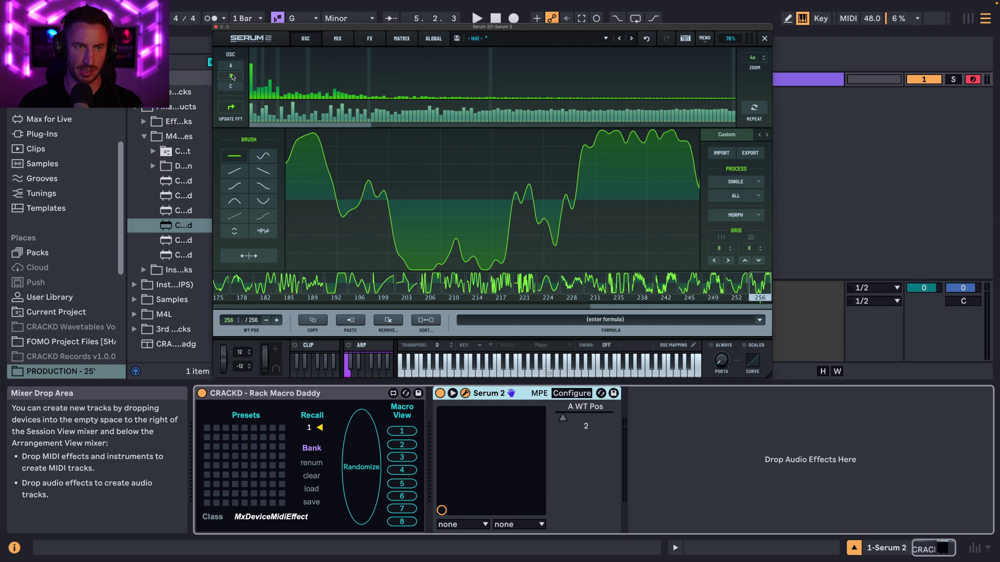
Step: Return to the oscillator overview, turn off oscillator C and turn on oscillator B
{"action": "left_click", "coordinate": [232, 77]}
{"action": "left_click", "coordinate": [306, 38]}
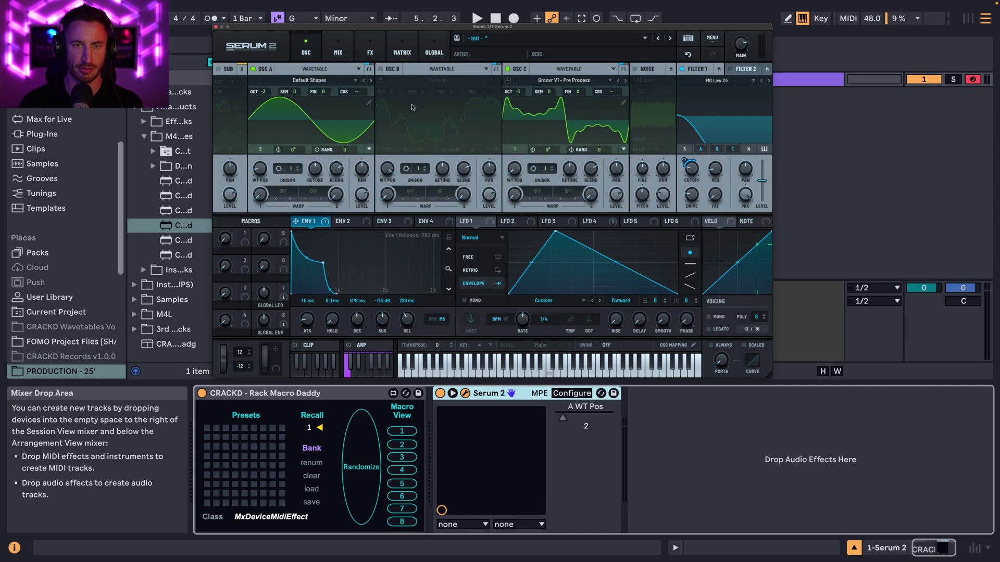
{"action": "left_click", "coordinate": [519, 69]}
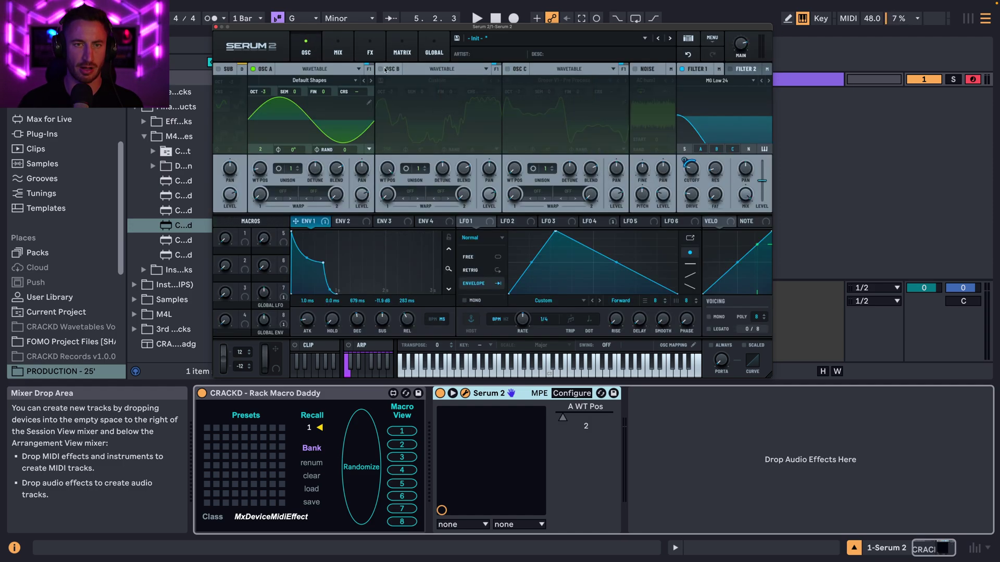
{"action": "left_click", "coordinate": [389, 68]}
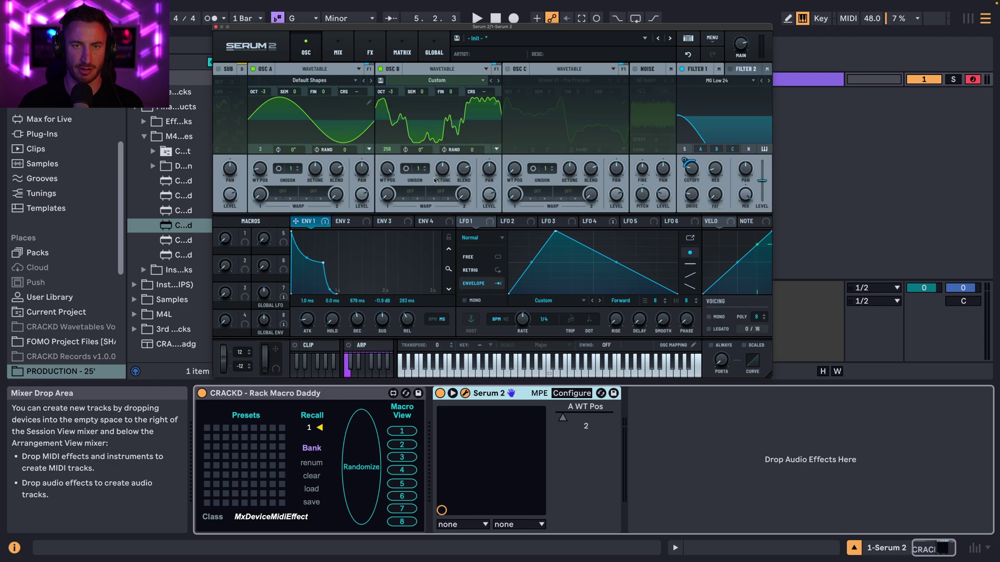
Step: Adjust the low-band and high-band gains of the equalizer in the effects chain
{"action": "left_click", "coordinate": [372, 53]}
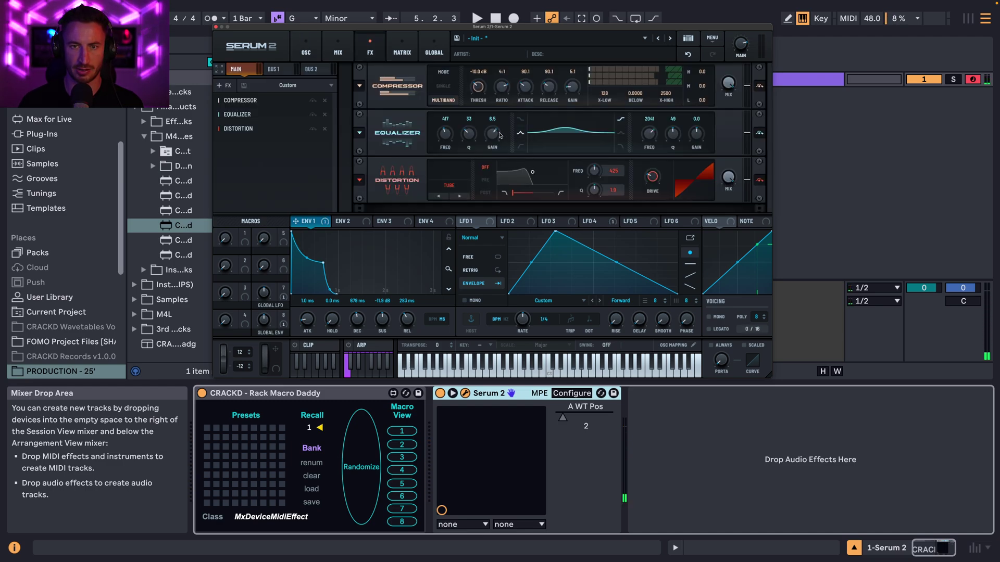
{"action": "left_click_drag", "start_coordinate": [498, 136], "coordinate": [500, 148]}
{"action": "left_click_drag", "start_coordinate": [701, 129], "coordinate": [648, 140]}
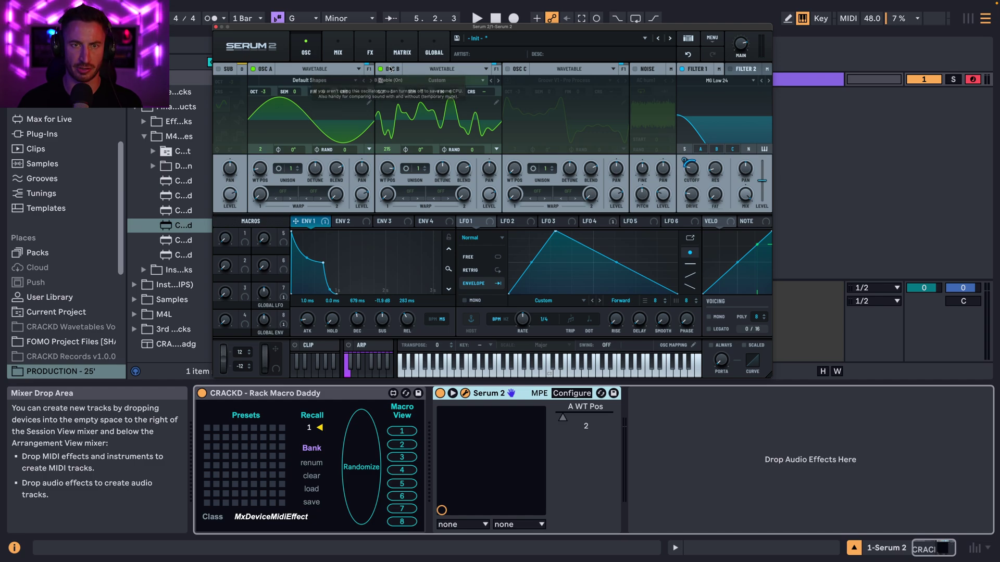
Step: Turn on oscillator C and add the wavetable positions of oscillators B and C to Serum 2's configured device parameters
{"action": "left_click", "coordinate": [515, 72]}
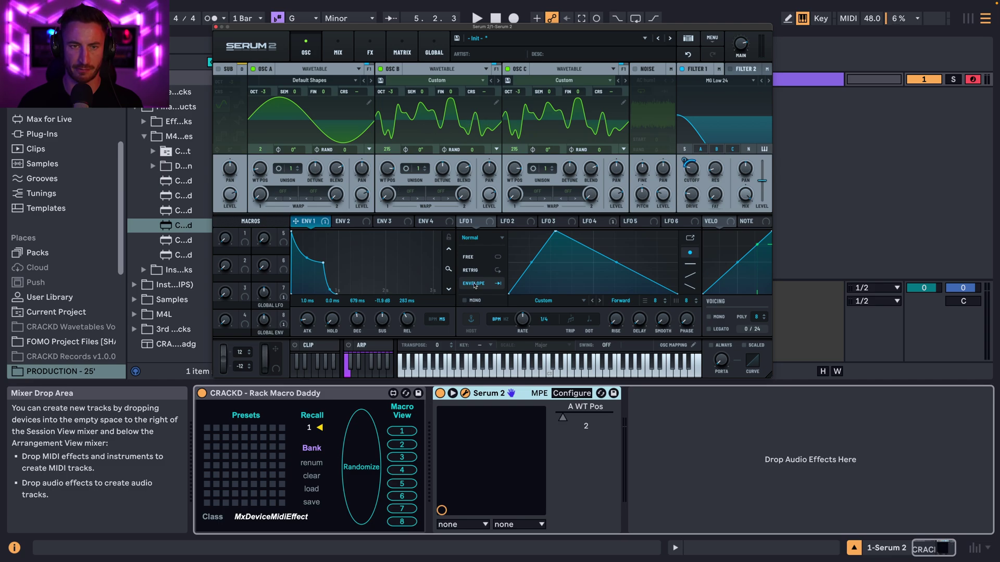
{"action": "left_click", "coordinate": [571, 393]}
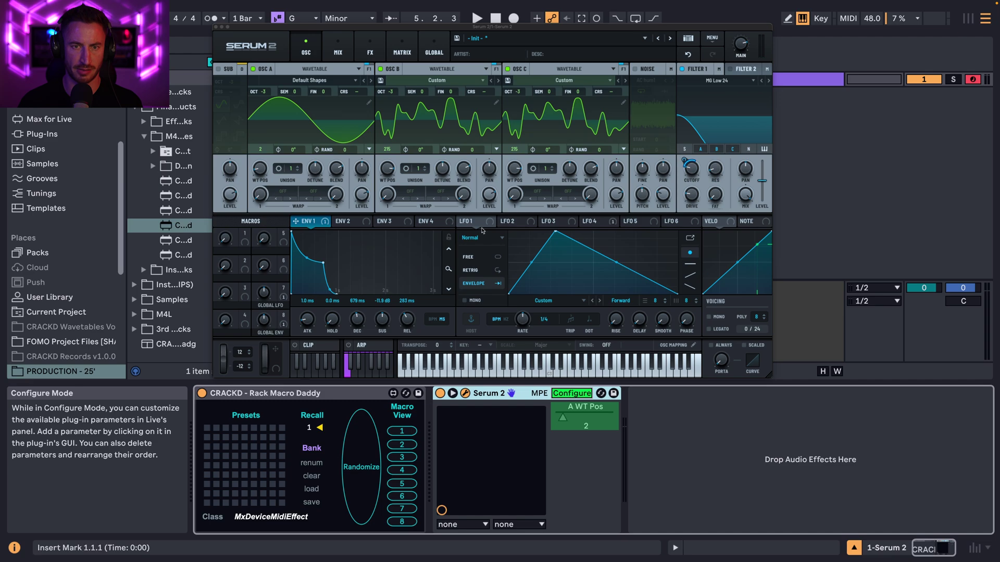
{"action": "left_click", "coordinate": [389, 171]}
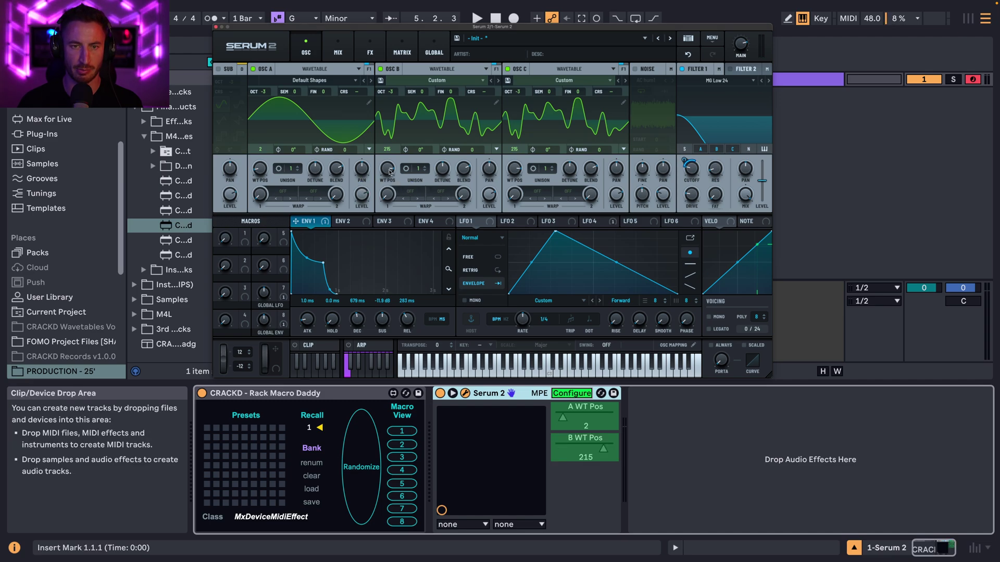
{"action": "left_click", "coordinate": [512, 173]}
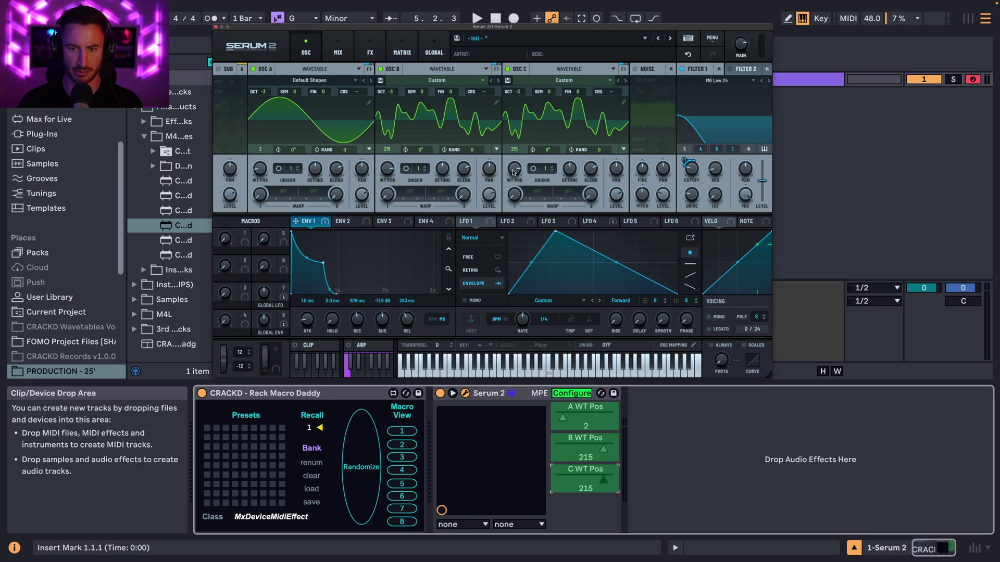
{"action": "left_click", "coordinate": [571, 394]}
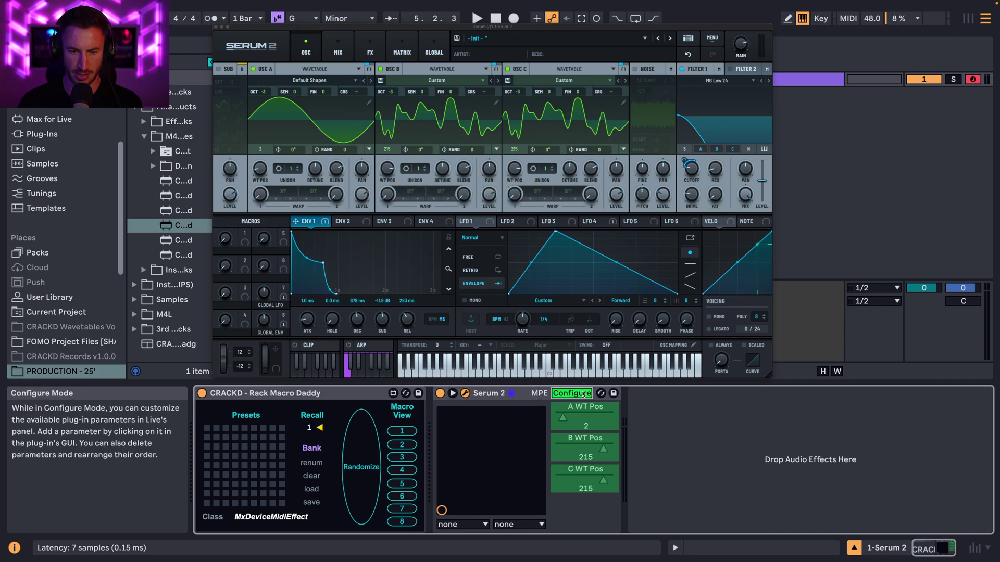
Step: Map the first two Rack Macro Daddy macro slots to B WT Pos and C WT Pos, setting both positions to 1
{"action": "left_click", "coordinate": [407, 432]}
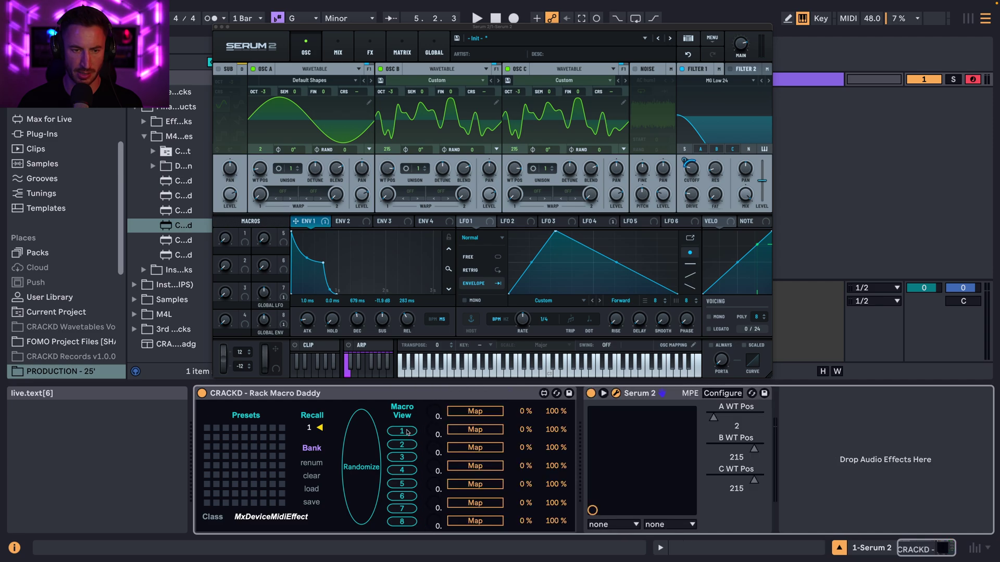
{"action": "left_click", "coordinate": [475, 411]}
{"action": "left_click_drag", "start_coordinate": [734, 451], "coordinate": [706, 451]}
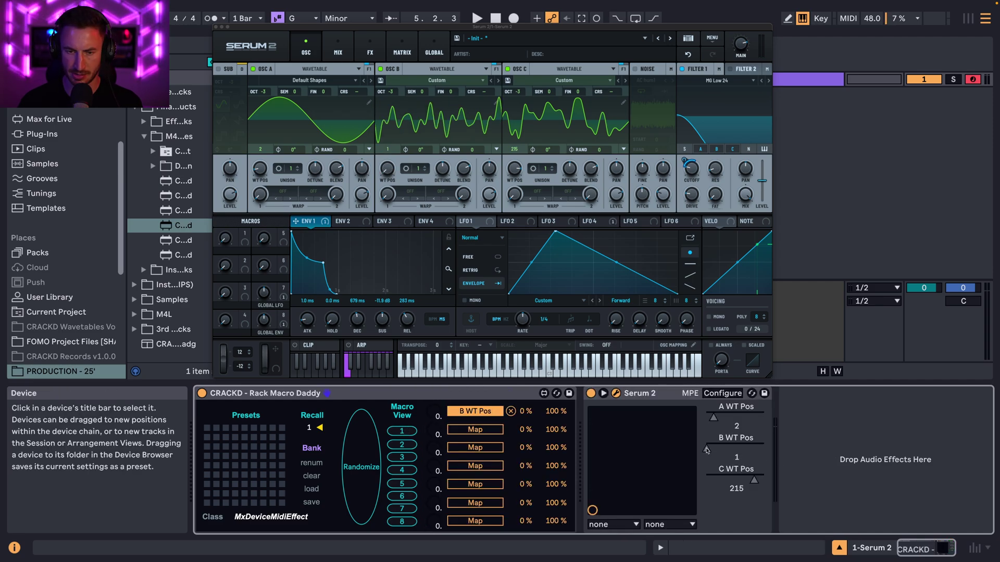
{"action": "left_click", "coordinate": [475, 429]}
{"action": "left_click_drag", "start_coordinate": [730, 485], "coordinate": [731, 479]}
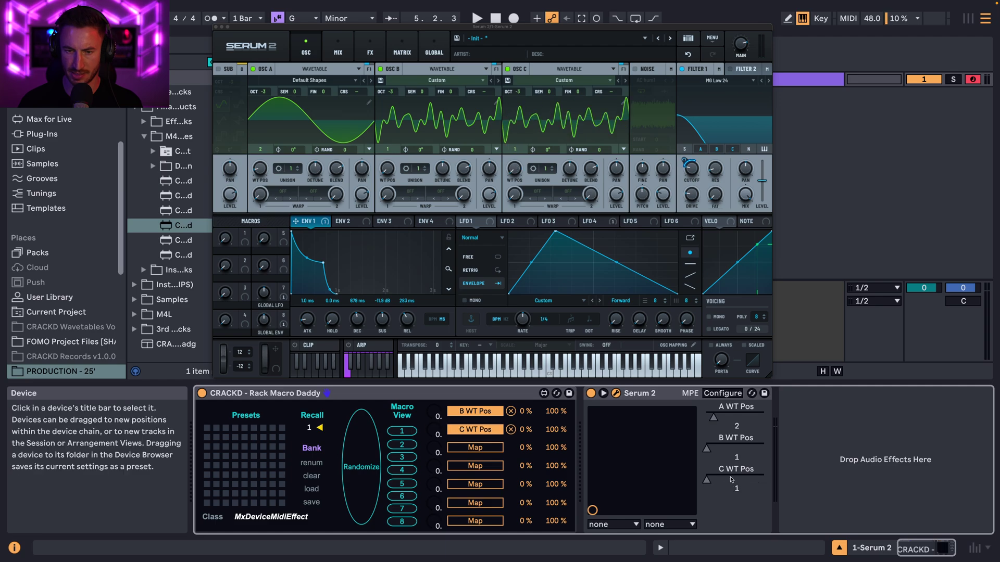
Step: Randomize the macros several times to audition different wavetable positions for oscillators B and C
{"action": "left_click", "coordinate": [371, 466]}
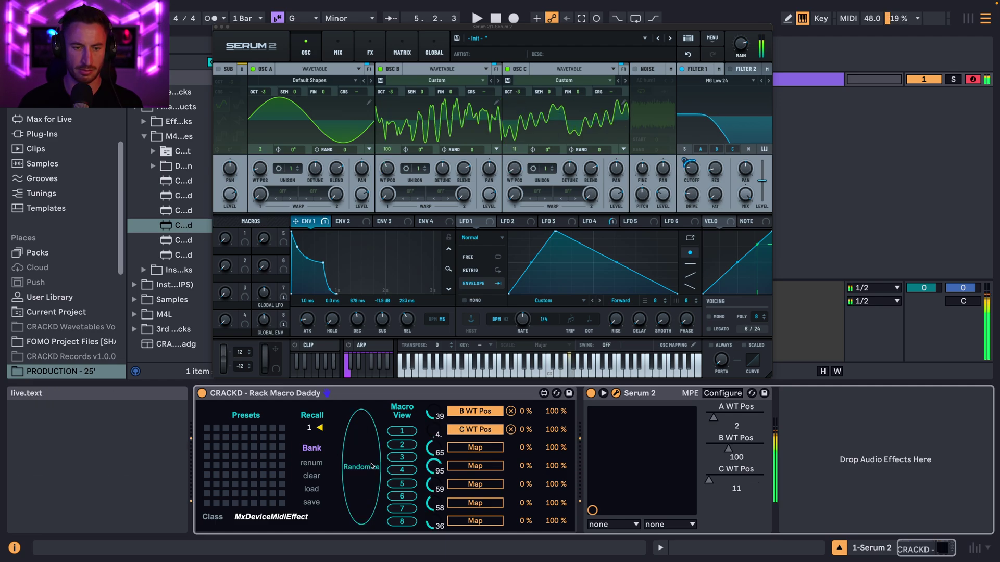
{"action": "left_click", "coordinate": [371, 466]}
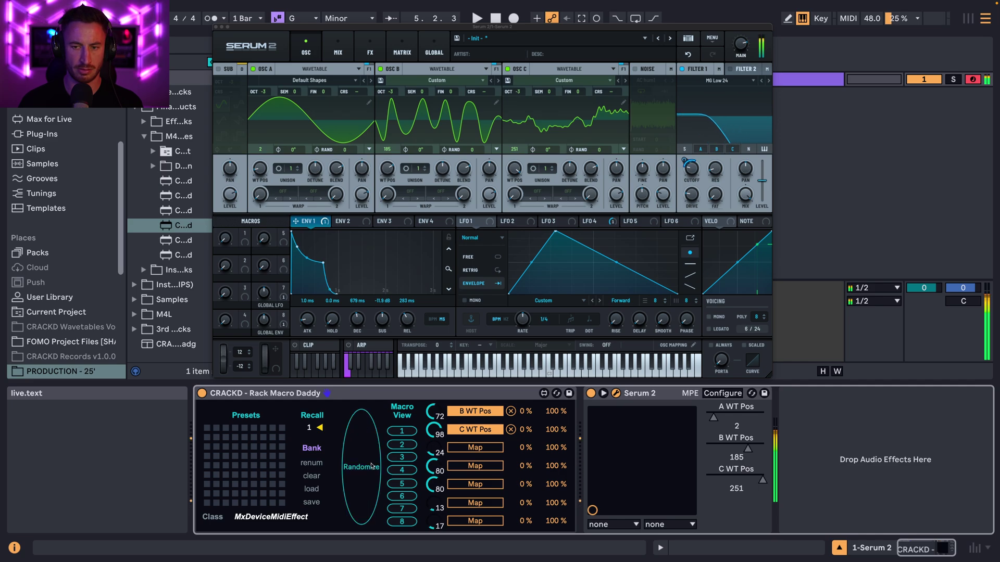
{"action": "left_click", "coordinate": [371, 466]}
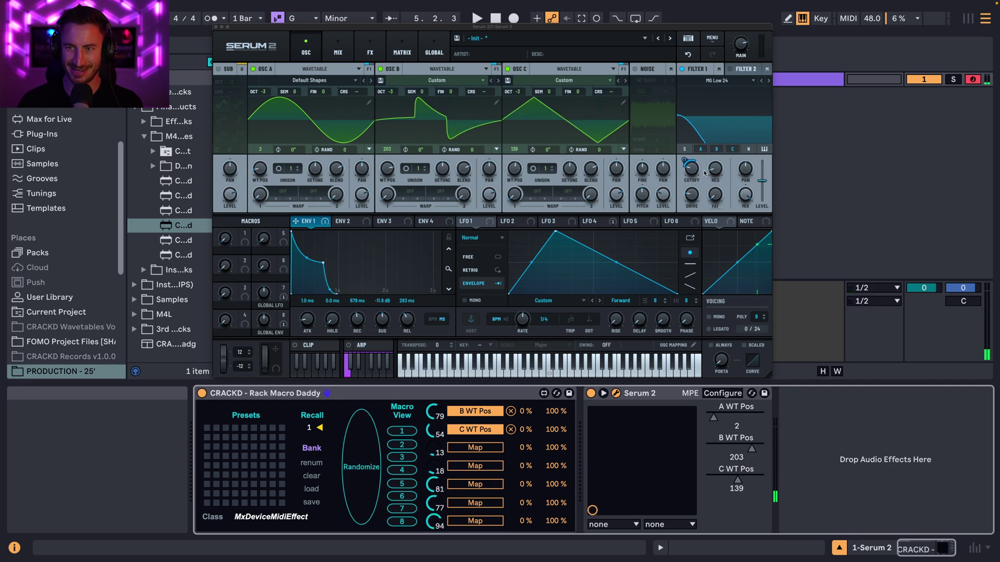
Step: Enable key tracking on filter 1 and play a note to hear the cutoff follow the pitch
{"action": "left_click", "coordinate": [766, 151]}
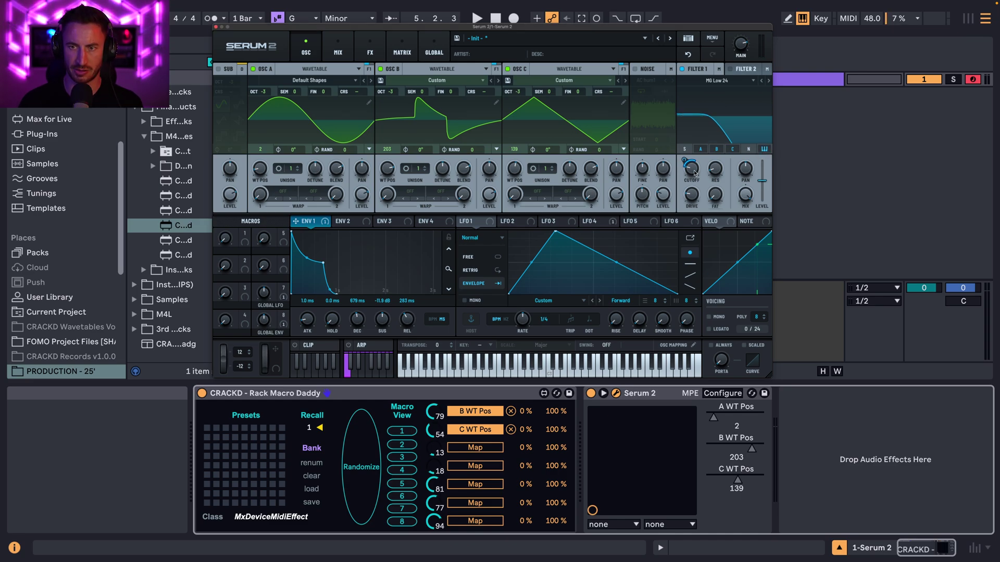
{"action": "mouse_move", "coordinate": [699, 169]}
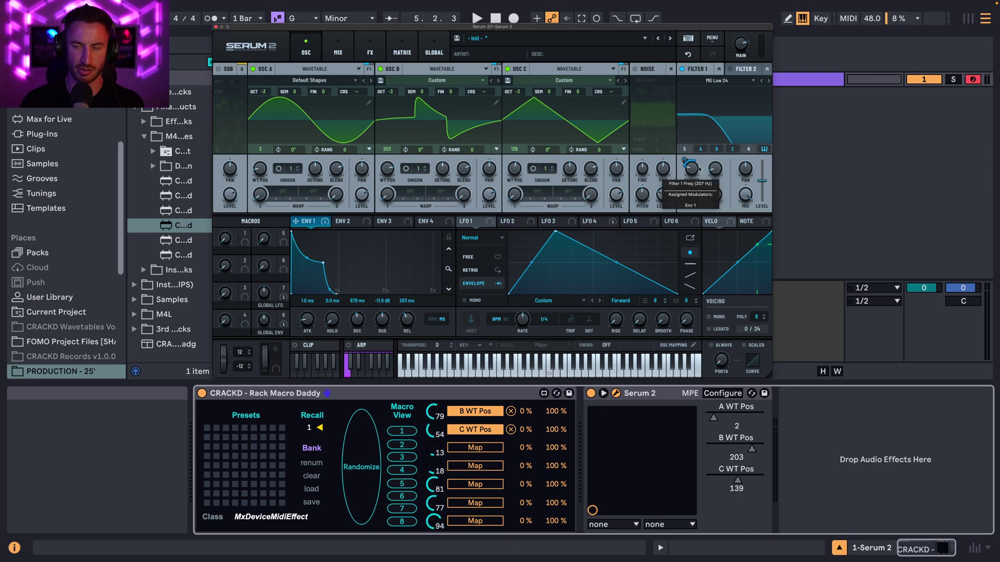
{"action": "key", "text": "k"}
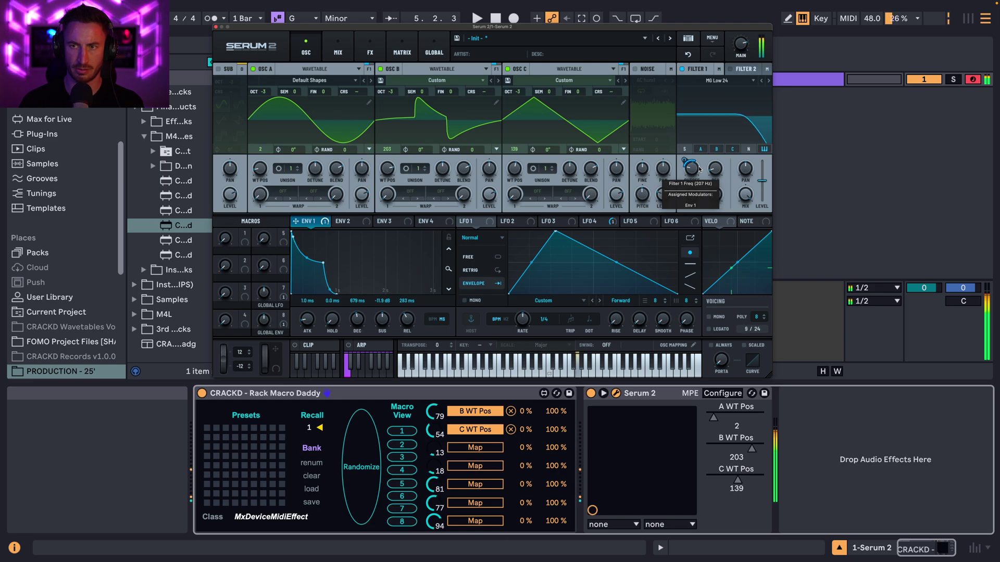
Step: Assign macro 1 to filter 1's cutoff and macro 2 to its resonance
{"action": "left_click_drag", "start_coordinate": [244, 234], "coordinate": [691, 168]}
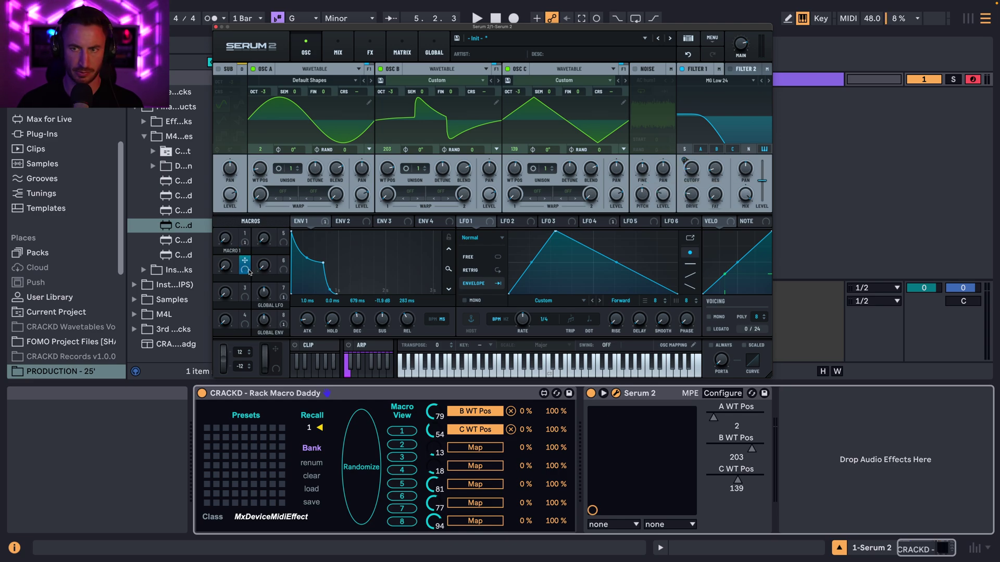
{"action": "left_click_drag", "start_coordinate": [248, 270], "coordinate": [704, 182]}
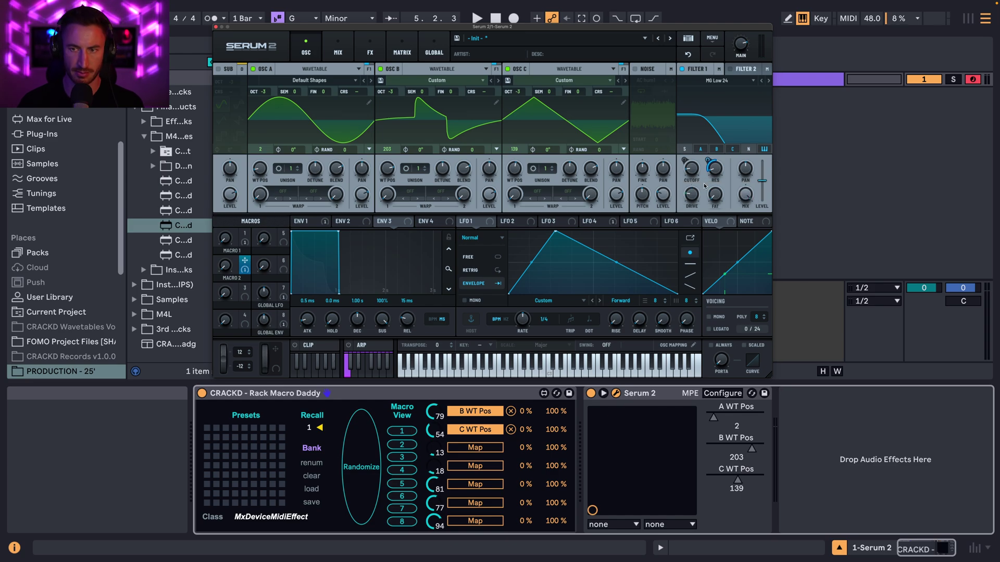
{"action": "left_click_drag", "start_coordinate": [226, 266], "coordinate": [265, 206]}
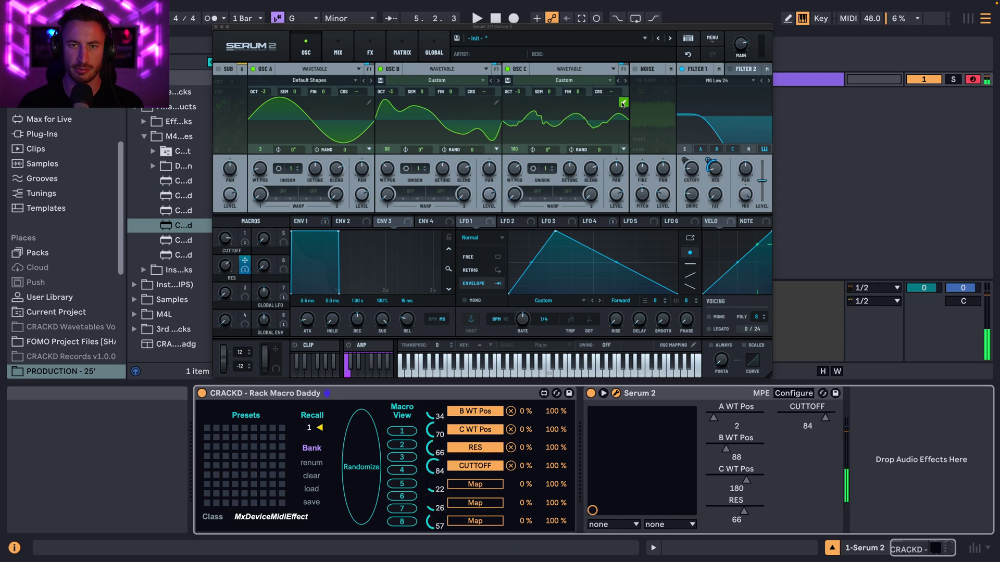
Step: Normalize every frame of oscillator C's wavetable individually with Normalize Each (Gained Separately)
{"action": "left_click", "coordinate": [620, 104]}
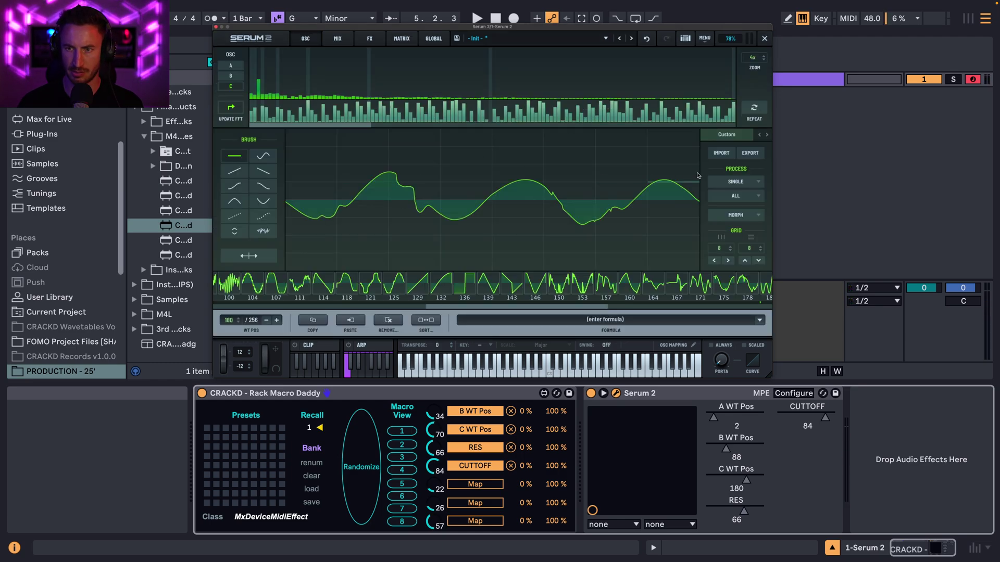
{"action": "left_click", "coordinate": [742, 198]}
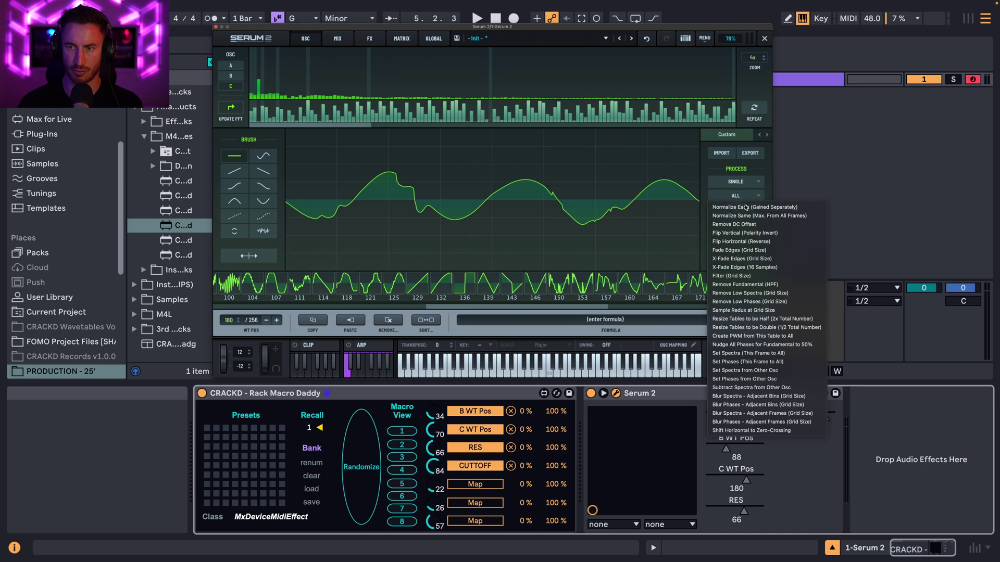
{"action": "left_click", "coordinate": [745, 207]}
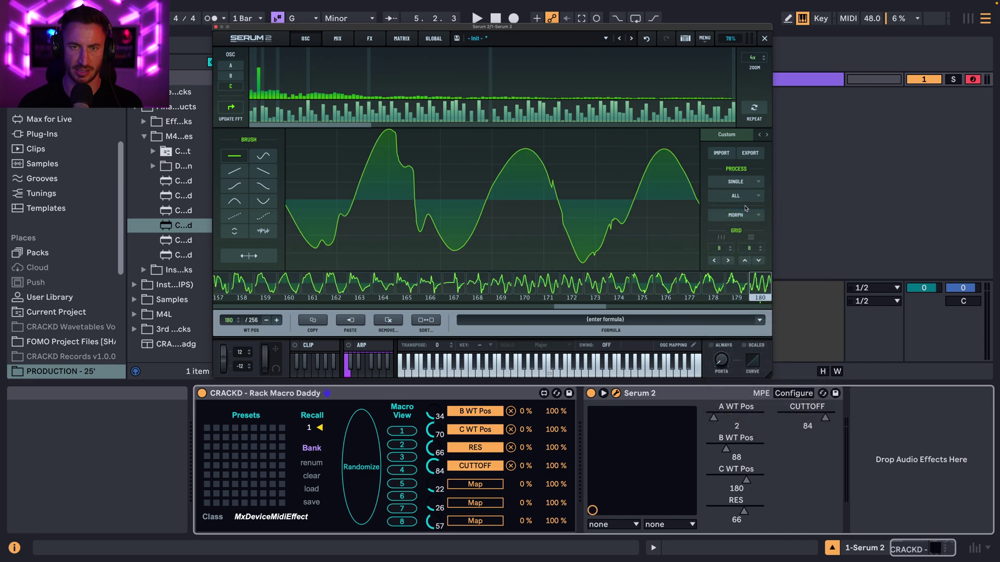
Step: Normalize every frame of oscillator B's wavetable individually with Normalize Each (Gained Separately) and return to the main oscillator view
{"action": "left_click", "coordinate": [306, 39]}
{"action": "left_click", "coordinate": [496, 102]}
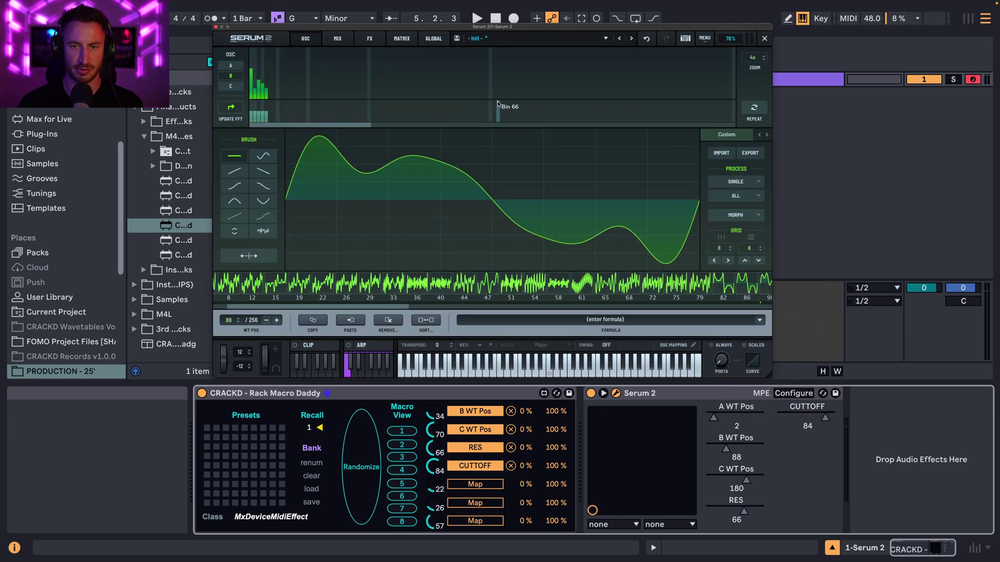
{"action": "left_click", "coordinate": [747, 216]}
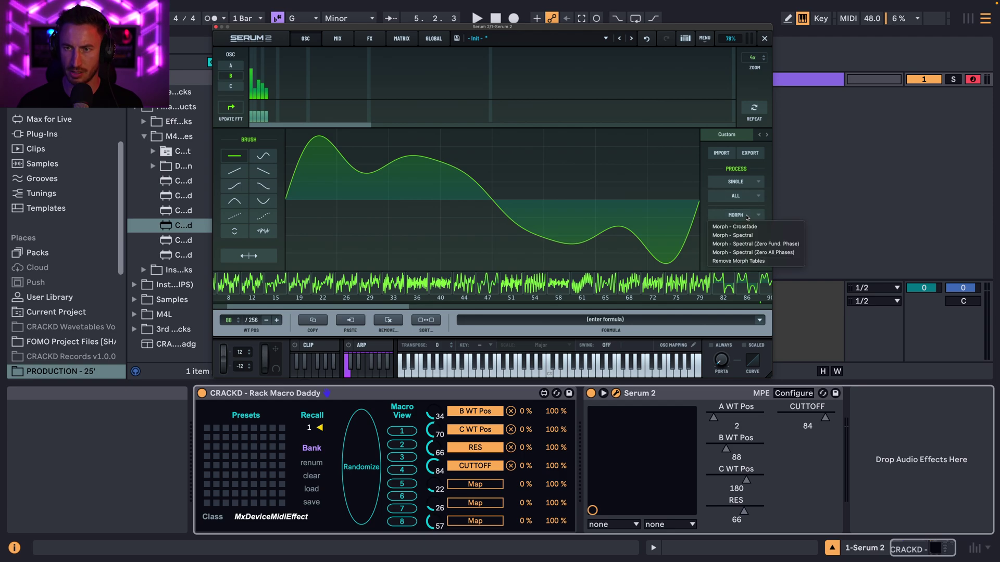
{"action": "left_click", "coordinate": [747, 201]}
{"action": "left_click", "coordinate": [747, 198]}
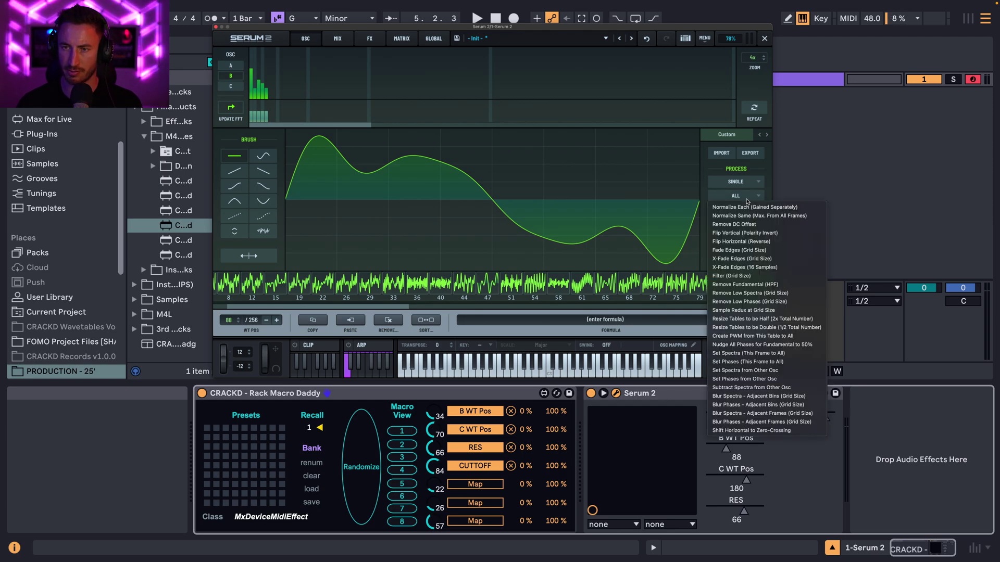
{"action": "left_click", "coordinate": [747, 206]}
{"action": "left_click", "coordinate": [306, 38]}
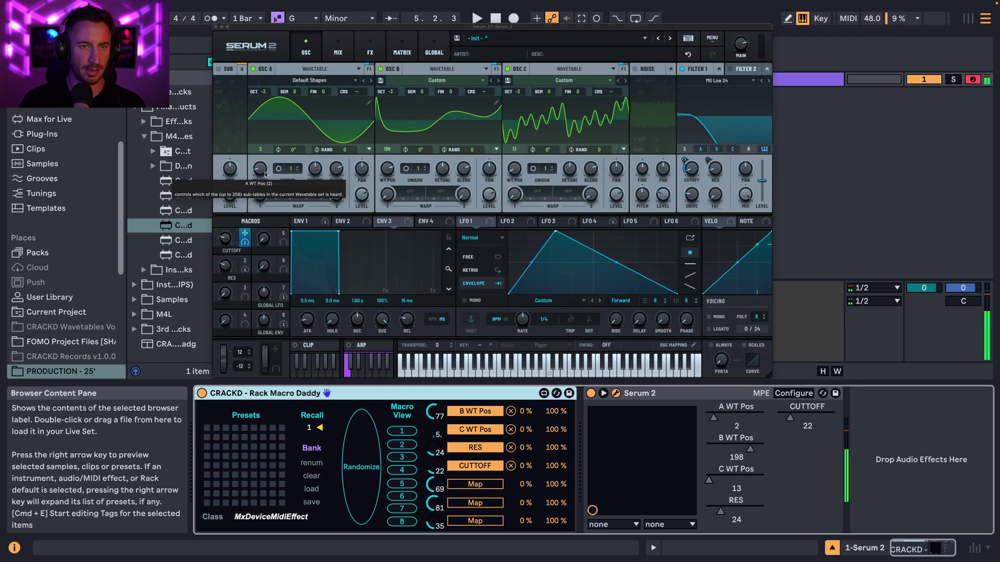
Step: Map oscillator A's wavetable position (A WT Pos) to the fifth slot of Rack Macro Daddy
{"action": "mouse_move", "coordinate": [264, 173]}
{"action": "left_mouse_down"}
{"action": "mouse_move", "coordinate": [279, 140]}
{"action": "mouse_move", "coordinate": [263, 180]}
{"action": "left_mouse_up"}
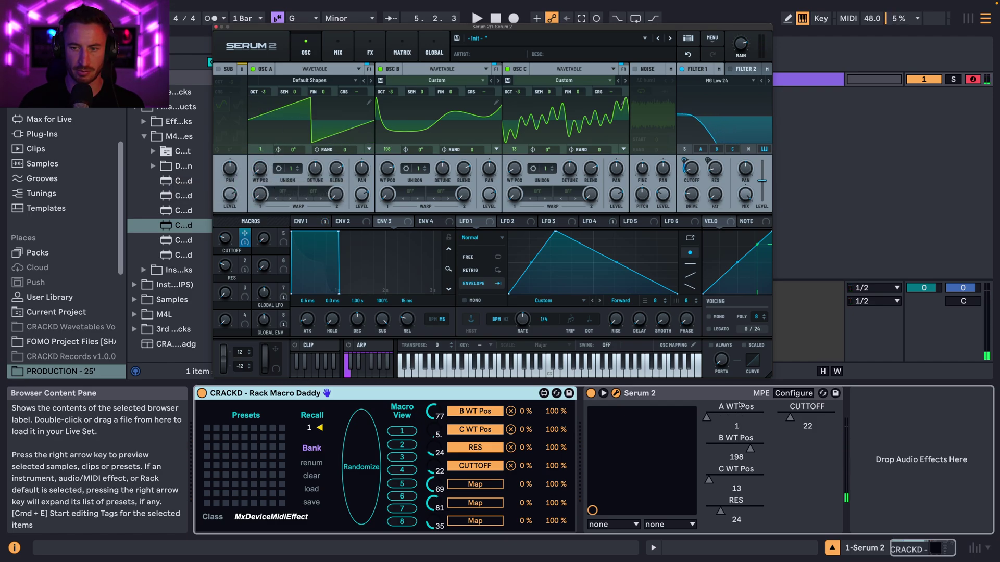
{"action": "left_click", "coordinate": [793, 393]}
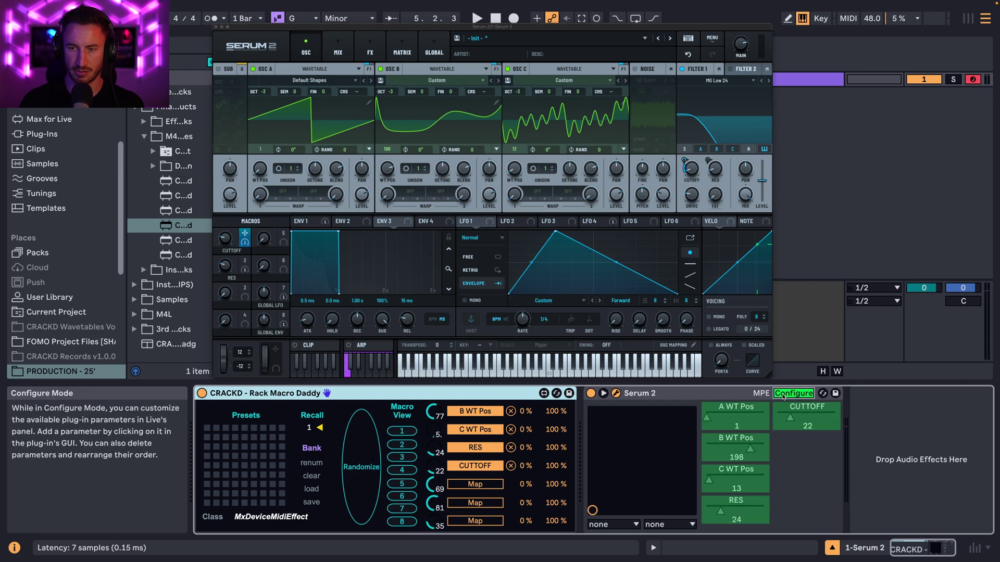
{"action": "left_click", "coordinate": [260, 170]}
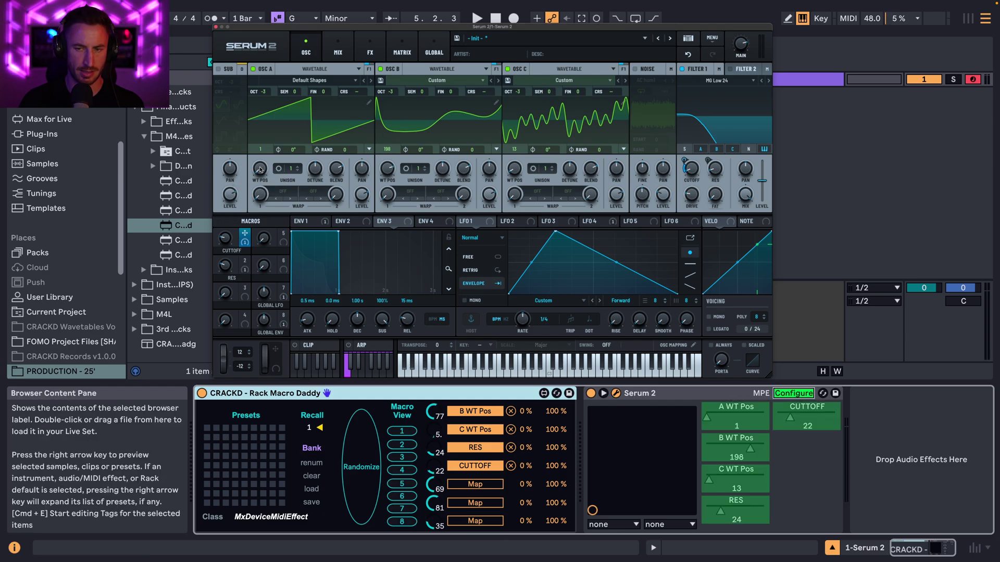
{"action": "left_click", "coordinate": [793, 393]}
{"action": "left_click", "coordinate": [474, 484]}
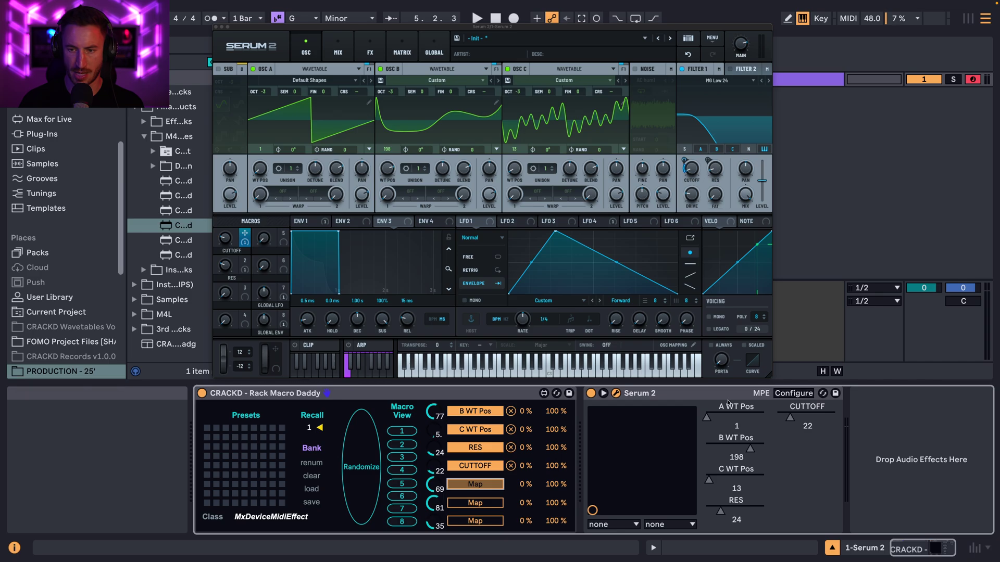
{"action": "left_click_drag", "start_coordinate": [735, 413], "coordinate": [733, 399]}
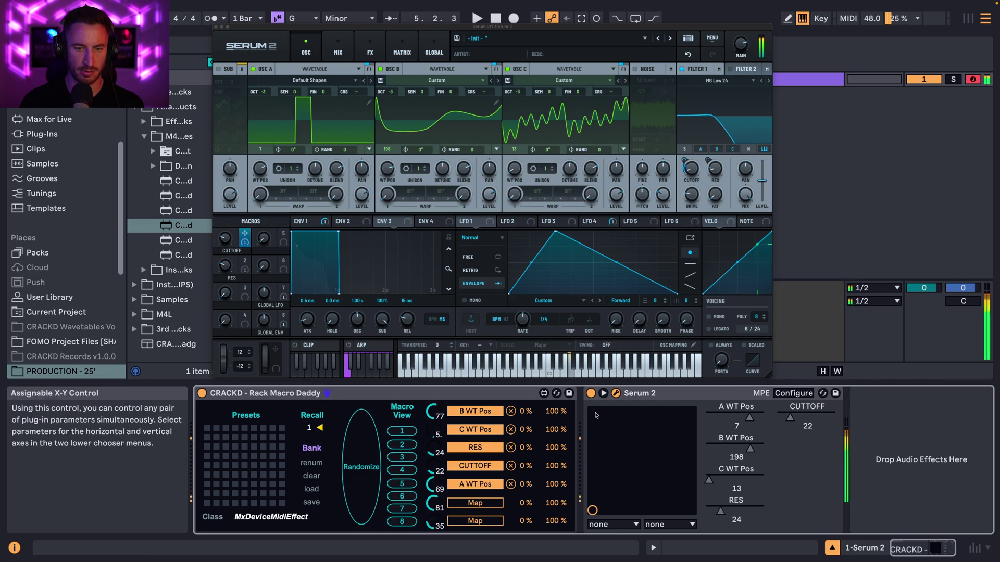
Step: Set the compressor's threshold to -12.6 dB and gain to 7.3, and raise the distortion drive to about 39%
{"action": "left_click", "coordinate": [370, 50]}
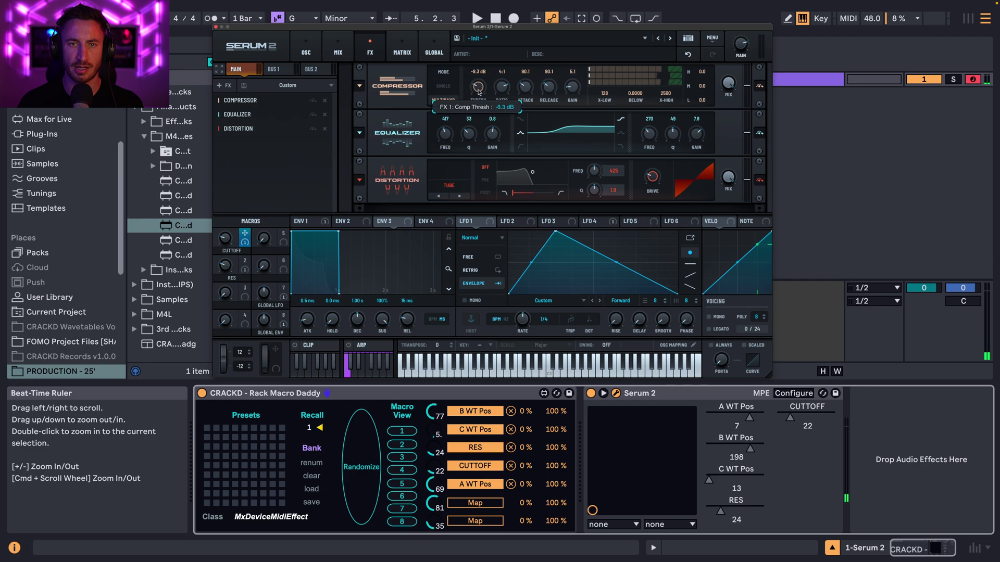
{"action": "left_click_drag", "start_coordinate": [478, 89], "coordinate": [478, 97]}
{"action": "left_click_drag", "start_coordinate": [653, 180], "coordinate": [654, 168]}
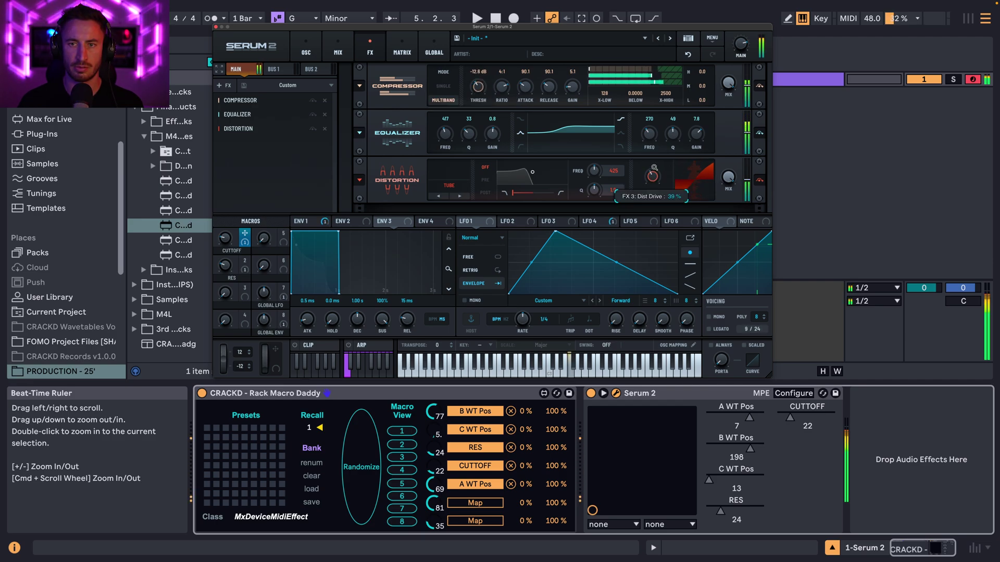
{"action": "left_click_drag", "start_coordinate": [574, 86], "coordinate": [577, 83]}
Step: Add a Chorus at the end of the effects chain and enable the sub oscillator
{"action": "right_click", "coordinate": [276, 145]}
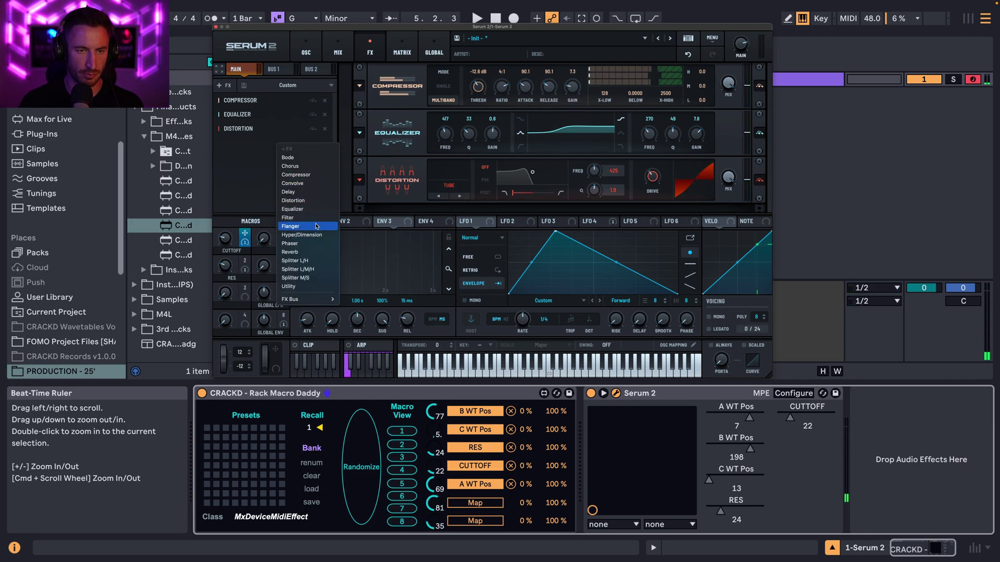
{"action": "left_click", "coordinate": [291, 166]}
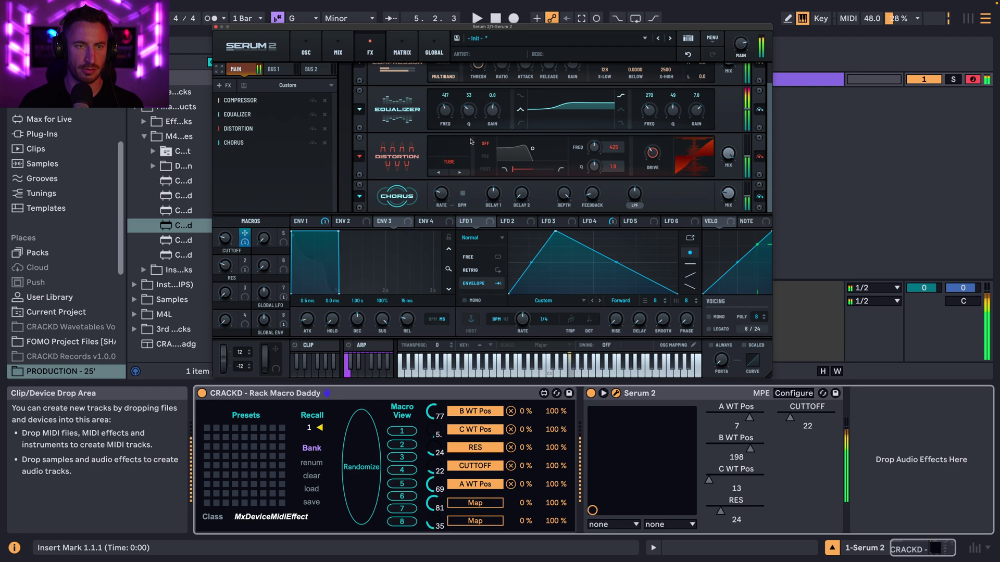
{"action": "left_click", "coordinate": [305, 51]}
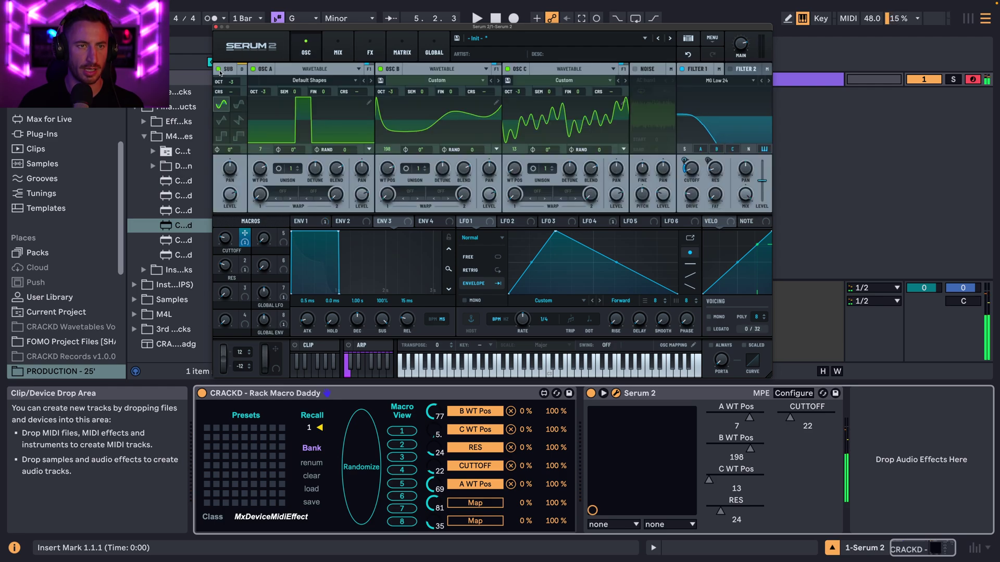
{"action": "left_click", "coordinate": [338, 47]}
Step: Add a second Equalizer after the chorus, with its low band as a low cut at 155 Hz and Q 41%
{"action": "left_click", "coordinate": [369, 48]}
{"action": "scroll", "coordinate": [394, 161], "scroll_direction": "down", "scroll_amount": 1}
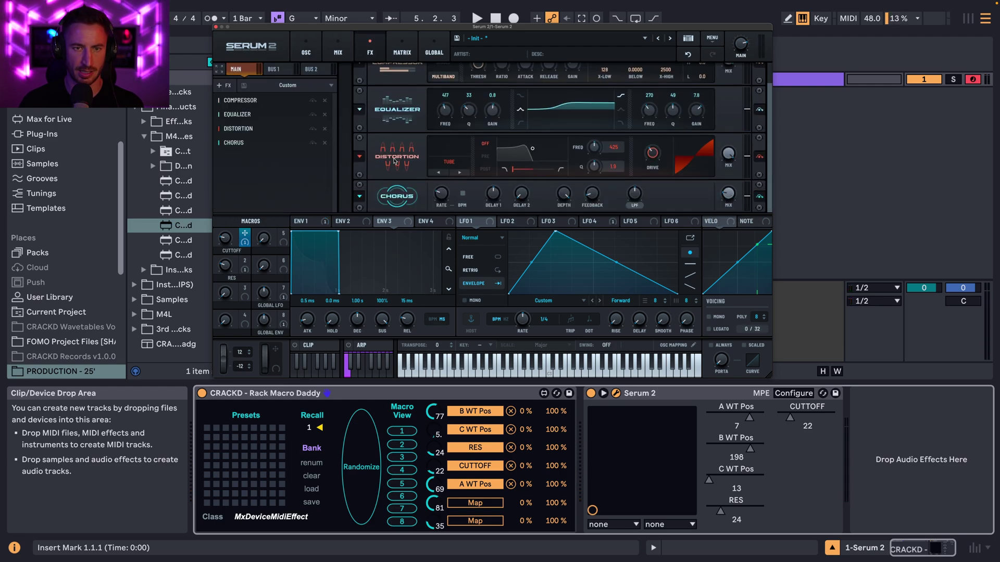
{"action": "left_click", "coordinate": [287, 173]}
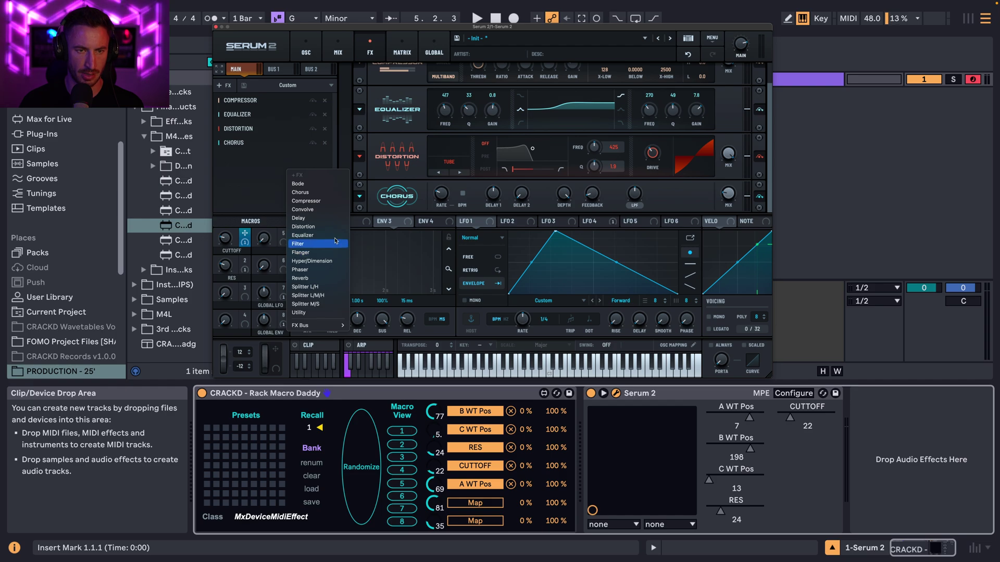
{"action": "left_click", "coordinate": [303, 235]}
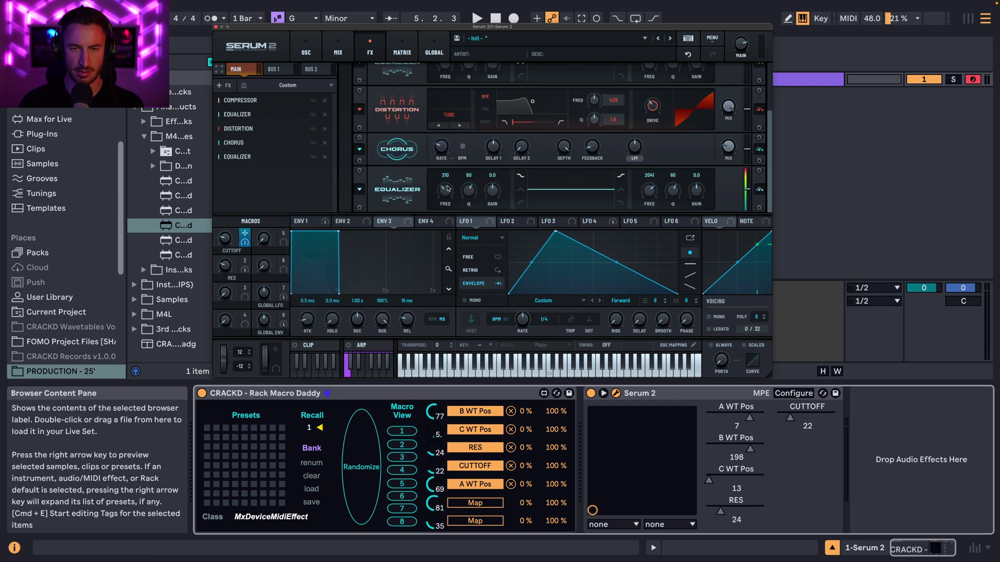
{"action": "left_click", "coordinate": [520, 203]}
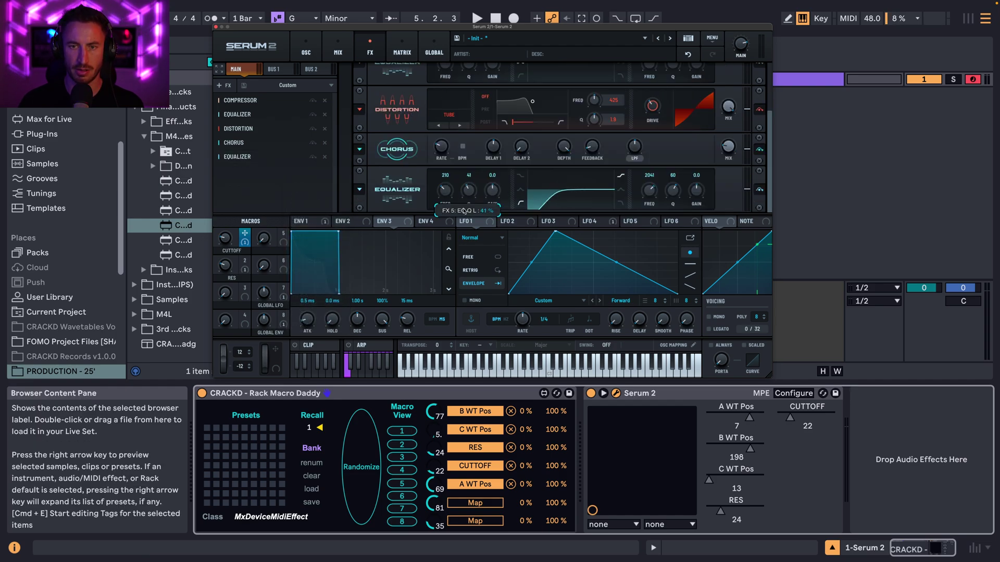
{"action": "left_click_drag", "start_coordinate": [451, 193], "coordinate": [449, 196]}
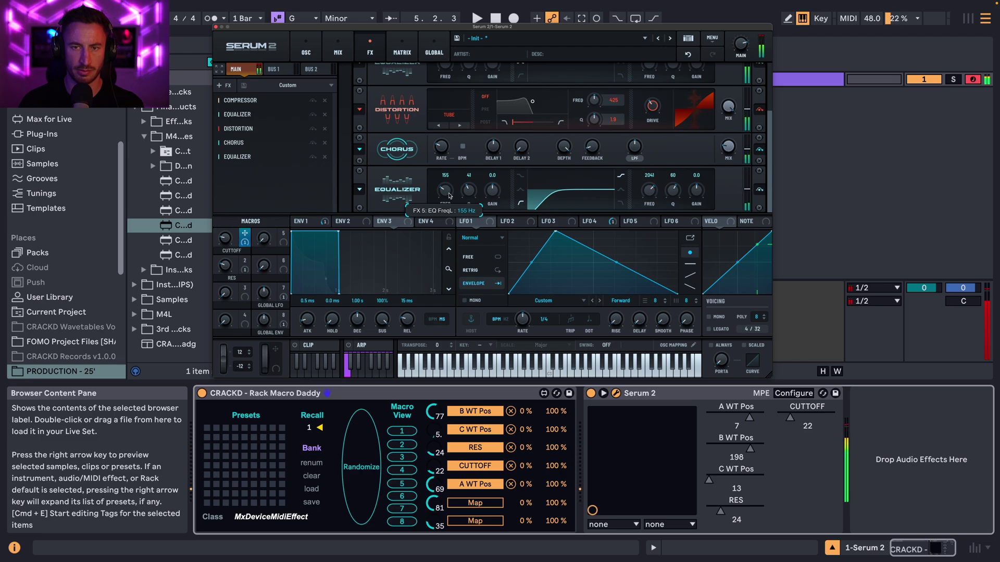
Step: Set envelope 1's sustain to minus infinity dB and its decay to 258 ms
{"action": "left_click", "coordinate": [305, 49]}
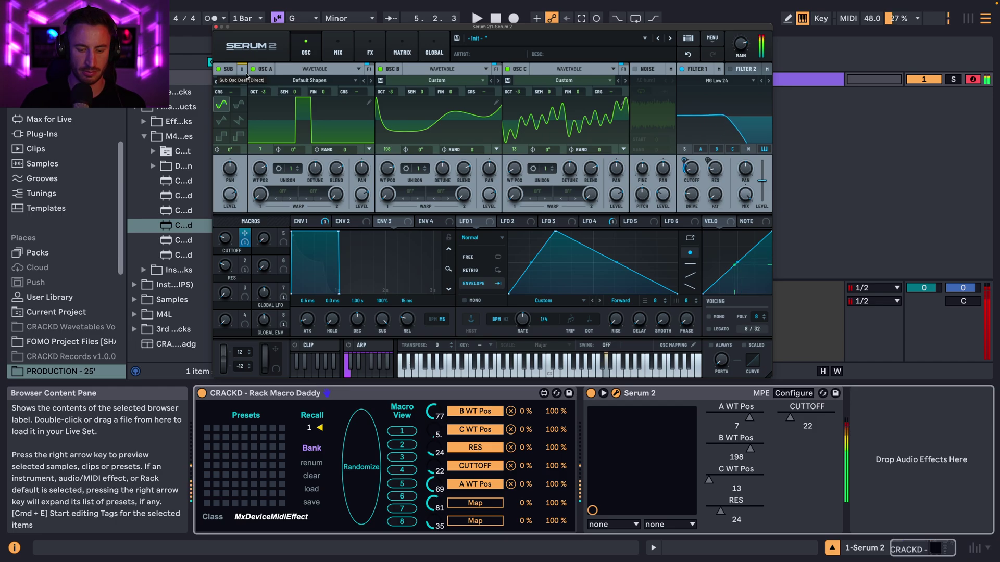
{"action": "left_click", "coordinate": [308, 221]}
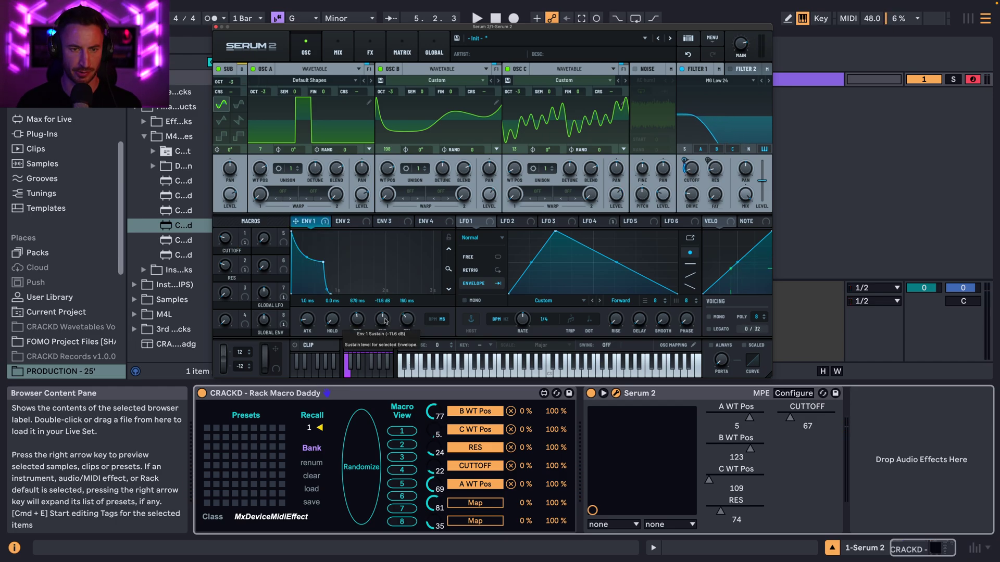
{"action": "left_click_drag", "start_coordinate": [385, 321], "coordinate": [380, 359]}
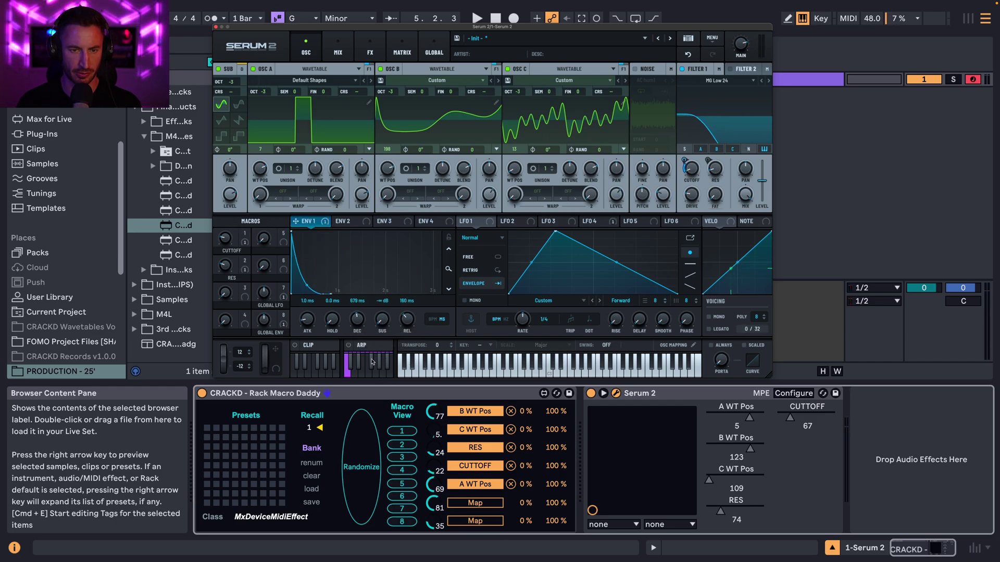
{"action": "left_click_drag", "start_coordinate": [357, 320], "coordinate": [355, 325]}
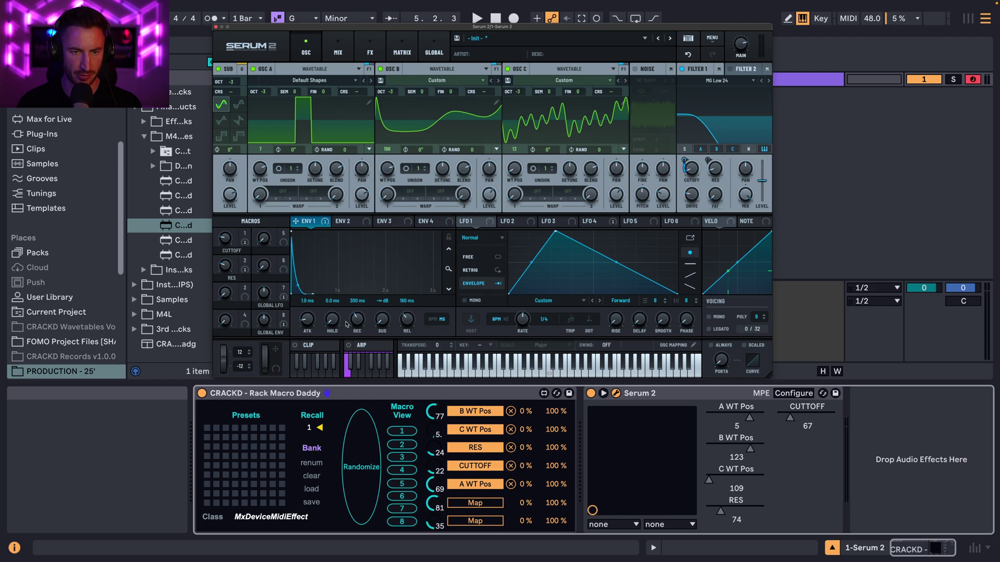
{"action": "mouse_move", "coordinate": [358, 321]}
{"action": "left_mouse_down"}
{"action": "mouse_move", "coordinate": [362, 313]}
{"action": "mouse_move", "coordinate": [358, 322]}
{"action": "left_mouse_up"}
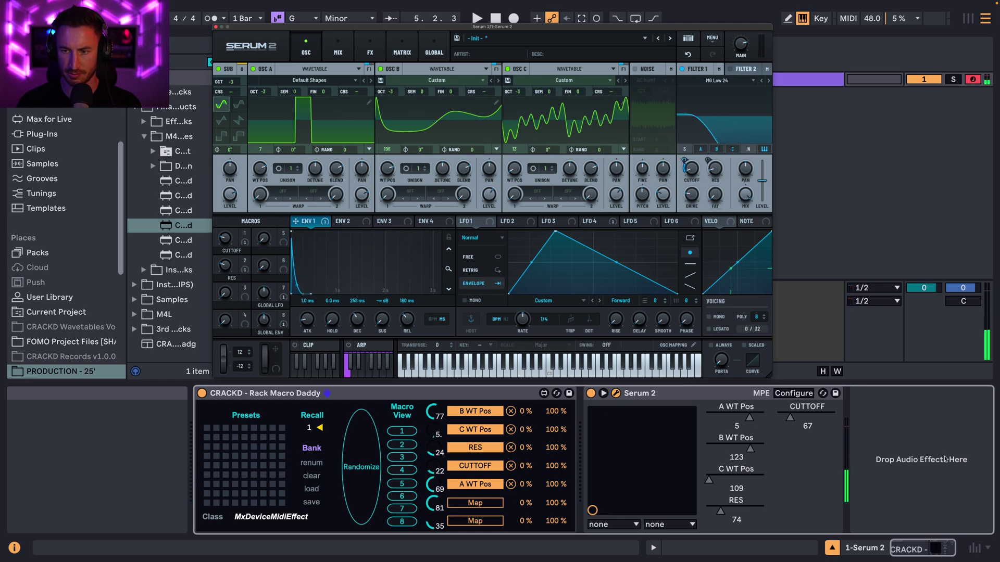
Step: Assign macro 3 to envelope 1's decay and set the base decay time to 332 ms
{"action": "left_click", "coordinate": [794, 393]}
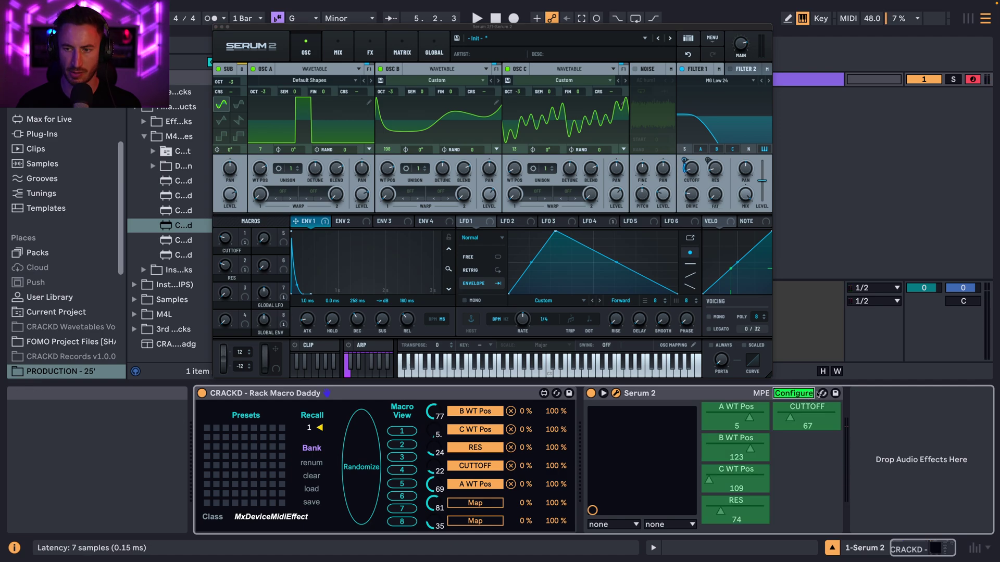
{"action": "left_click", "coordinate": [812, 394]}
{"action": "left_click_drag", "start_coordinate": [247, 293], "coordinate": [349, 327]}
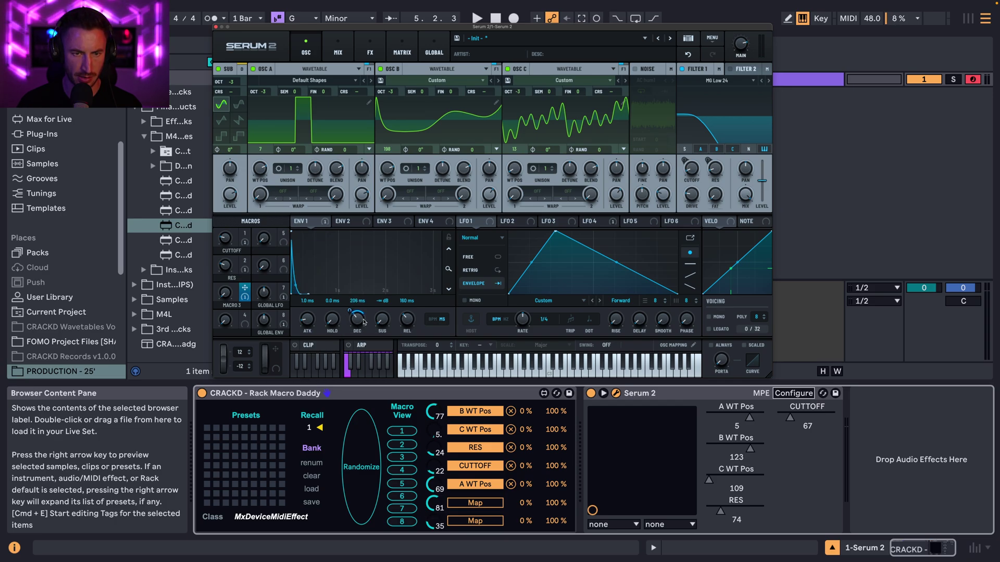
{"action": "mouse_move", "coordinate": [352, 316]}
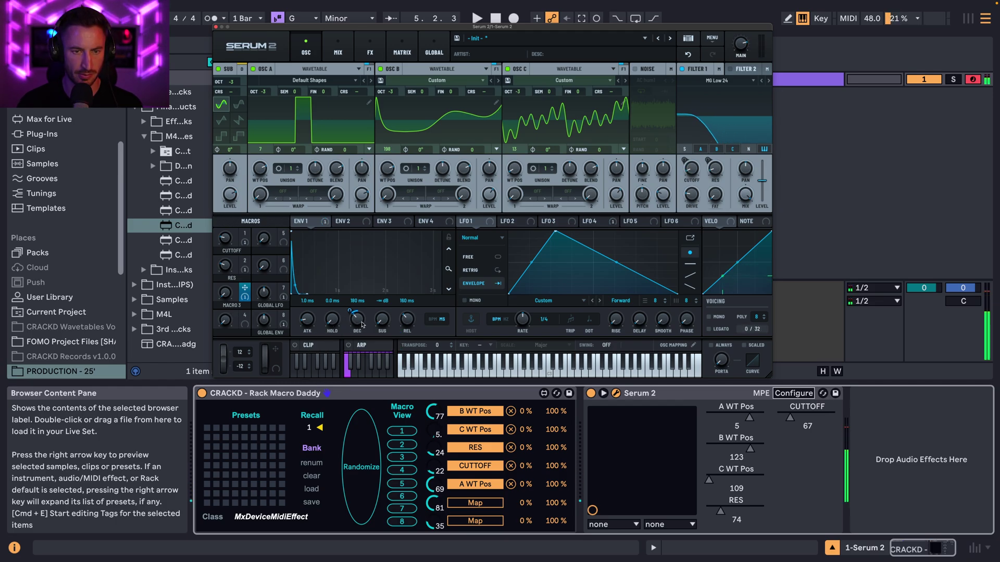
{"action": "left_click_drag", "start_coordinate": [353, 329], "coordinate": [352, 319]}
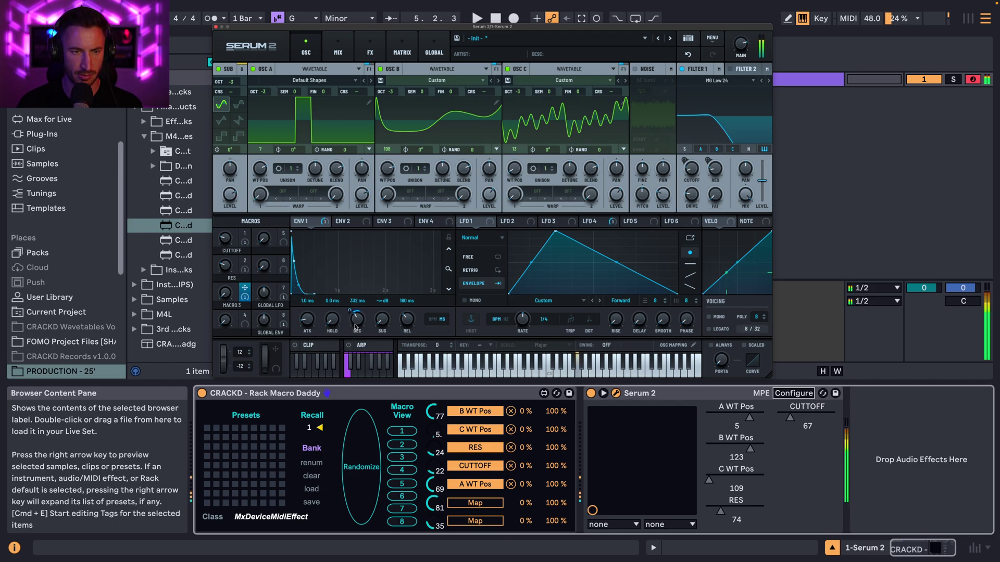
Step: Assign macro 4 to envelope 1's sustain and macro 5 to its release at about 21%, naming them SUSTAIN and RELEASE
{"action": "left_click_drag", "start_coordinate": [244, 315], "coordinate": [386, 320]}
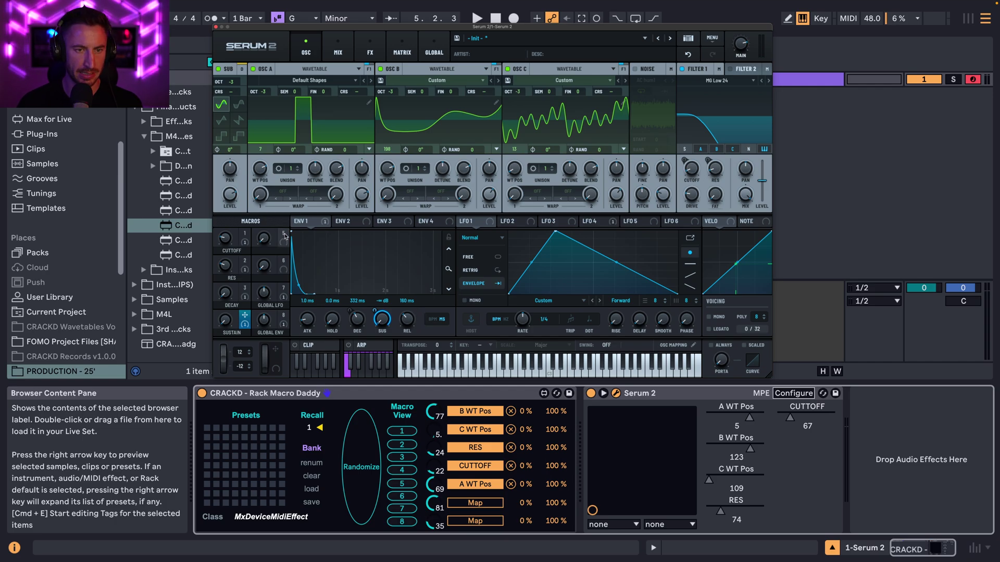
{"action": "left_click_drag", "start_coordinate": [284, 236], "coordinate": [401, 311]}
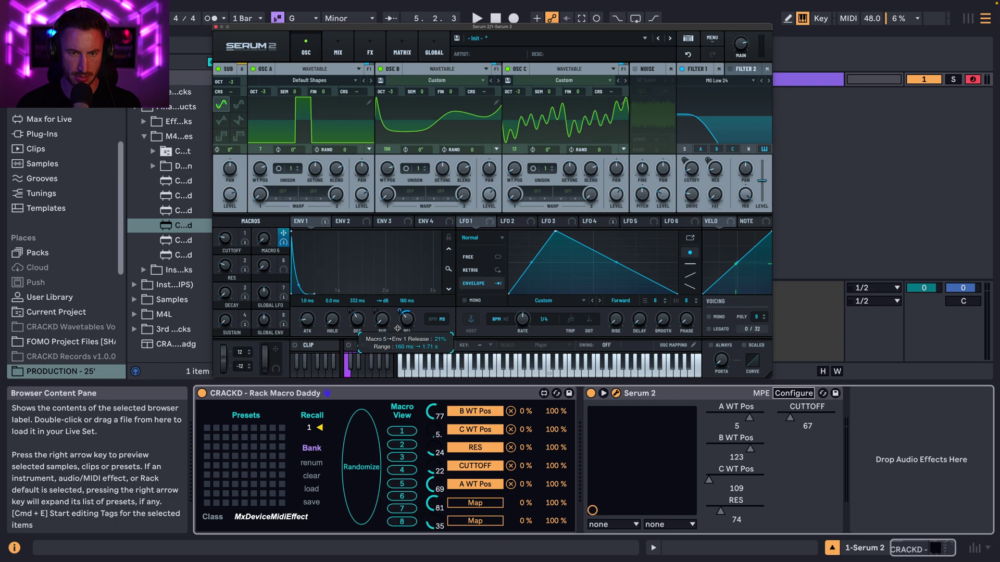
{"action": "type", "text": "RELEASE"}
{"action": "key", "text": "Return"}
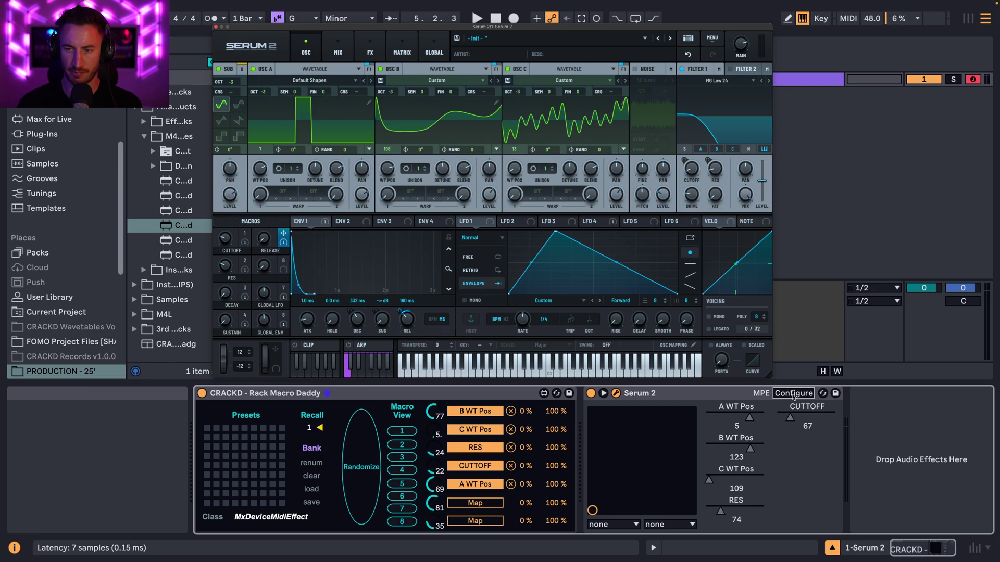
Step: Add the DECAY, SUSTAIN and RELEASE macros to Serum 2's configured device parameters
{"action": "left_click", "coordinate": [793, 393]}
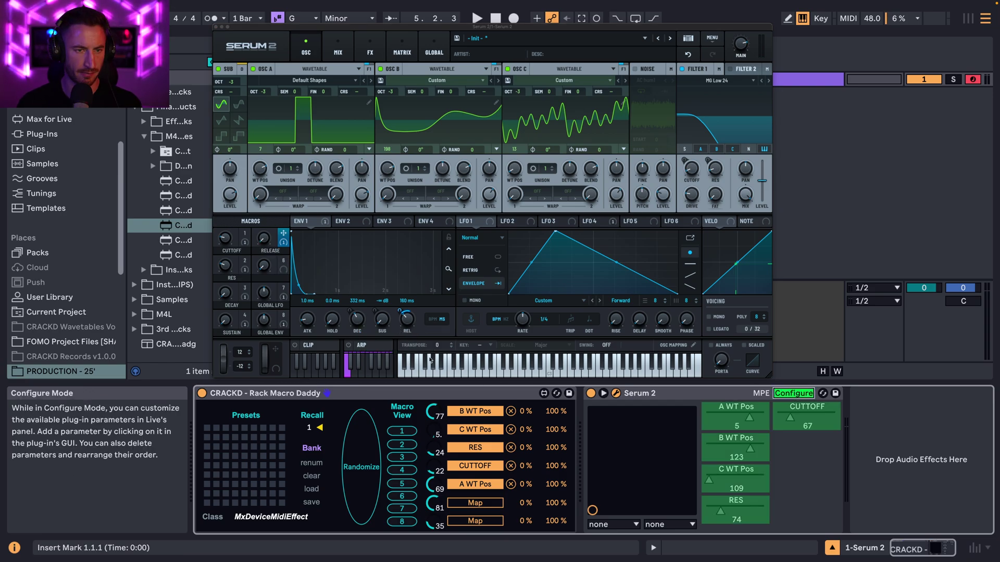
{"action": "left_click", "coordinate": [226, 292]}
{"action": "left_click", "coordinate": [227, 320]}
{"action": "left_click", "coordinate": [269, 241]}
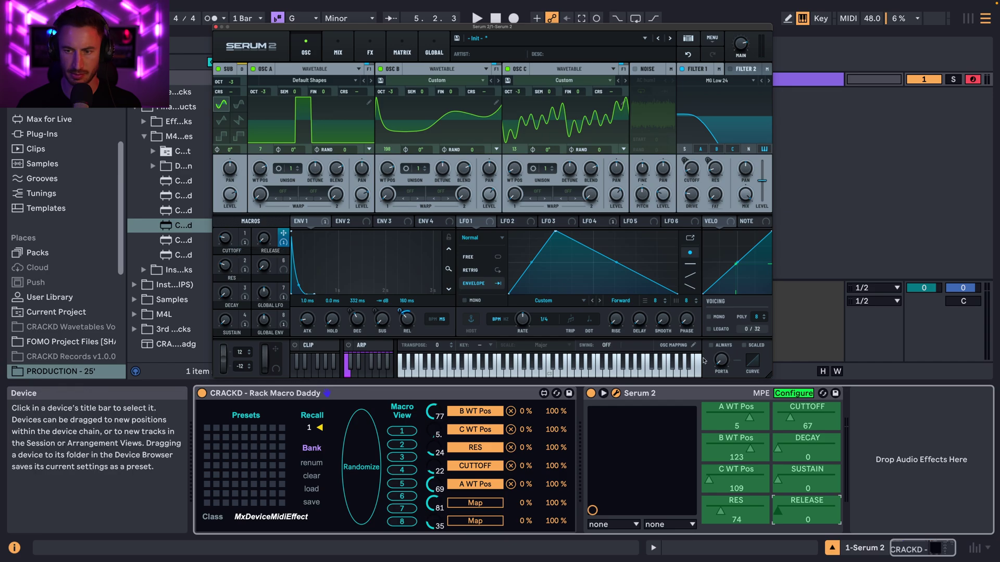
{"action": "left_click", "coordinate": [793, 394]}
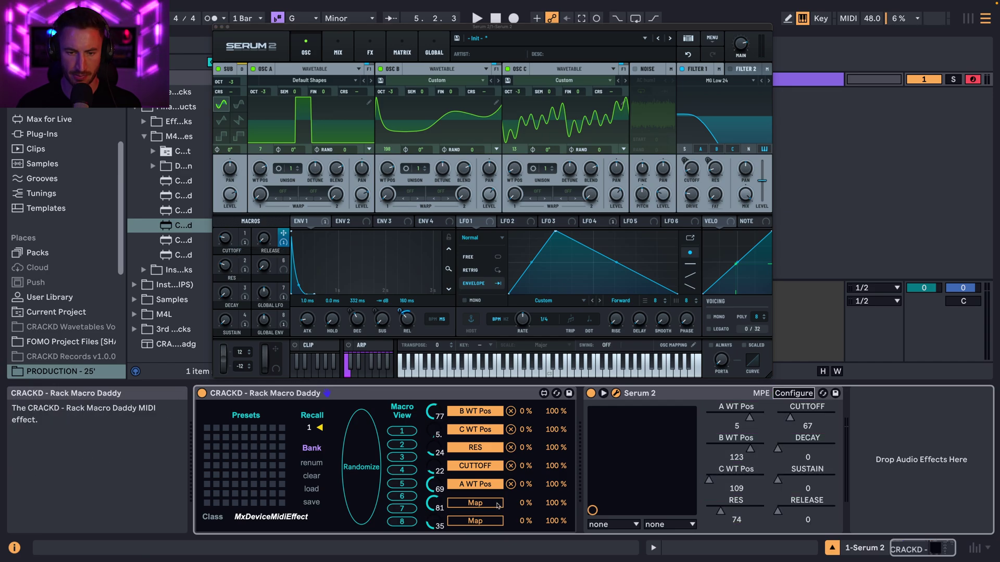
Step: Map DECAY, SUSTAIN and RELEASE to the next free Rack Macro Daddy slots and randomize the mapped parameters
{"action": "left_click", "coordinate": [402, 446]}
{"action": "left_click", "coordinate": [474, 503]}
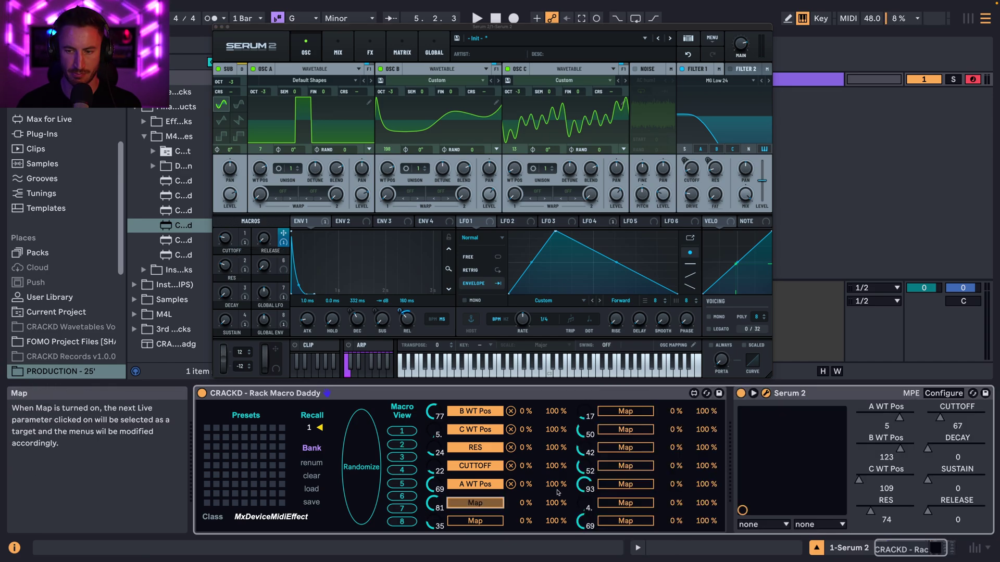
{"action": "scroll", "coordinate": [557, 492], "scroll_direction": "right", "scroll_amount": 3}
{"action": "left_click", "coordinate": [885, 446]}
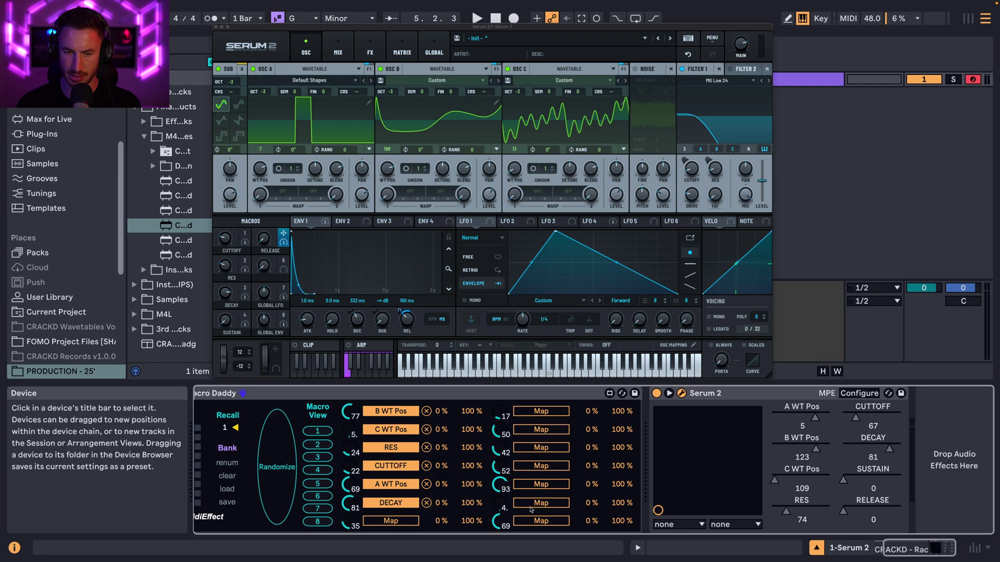
{"action": "left_click", "coordinate": [391, 521]}
{"action": "left_click", "coordinate": [832, 483]}
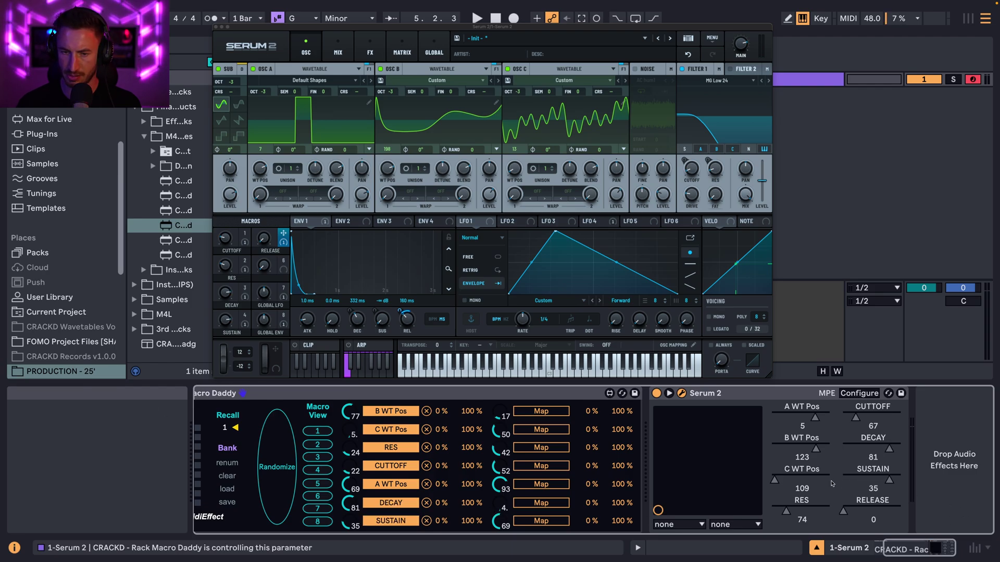
{"action": "left_click", "coordinate": [541, 411]}
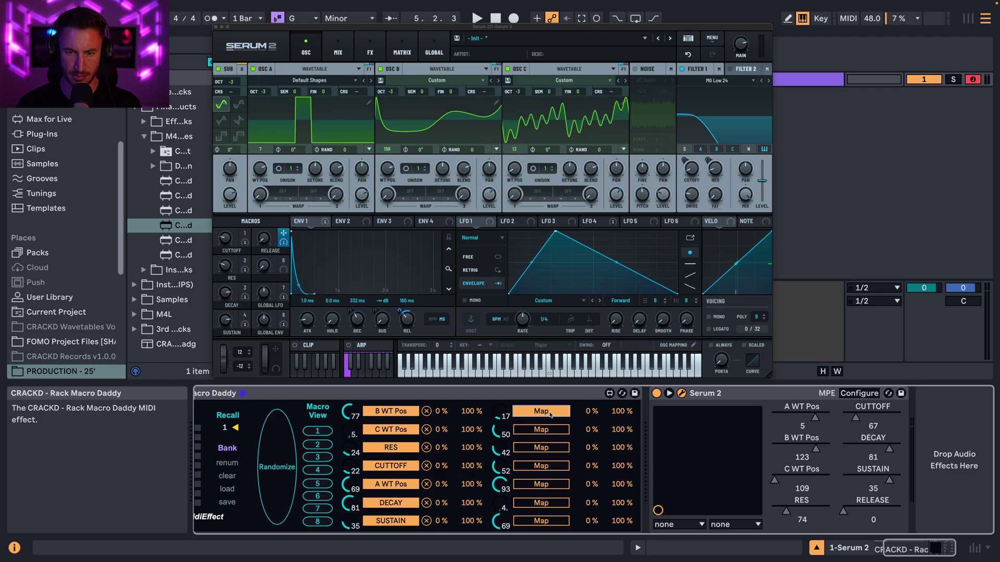
{"action": "left_click", "coordinate": [884, 511]}
{"action": "left_click", "coordinate": [308, 467]}
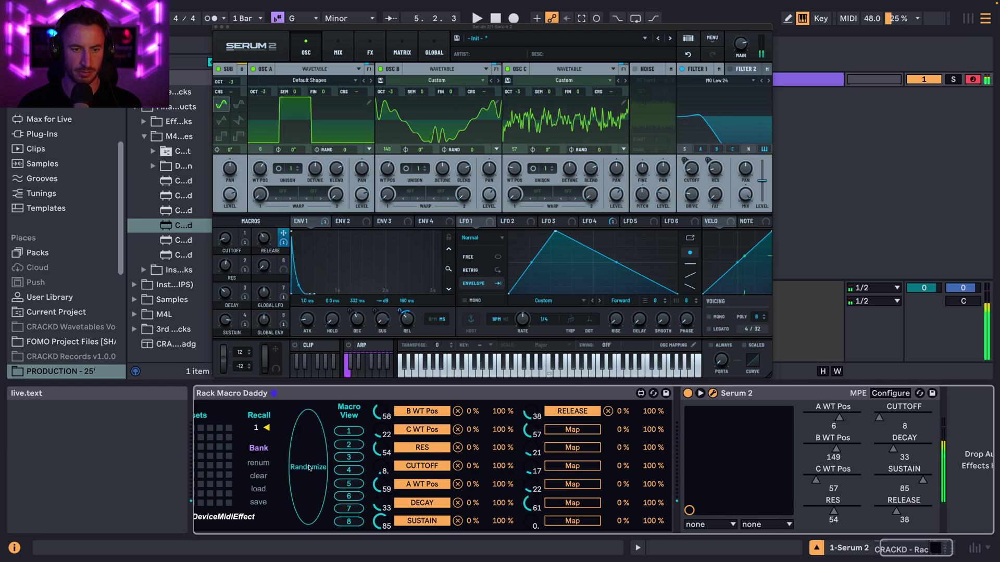
{"action": "left_click", "coordinate": [308, 467]}
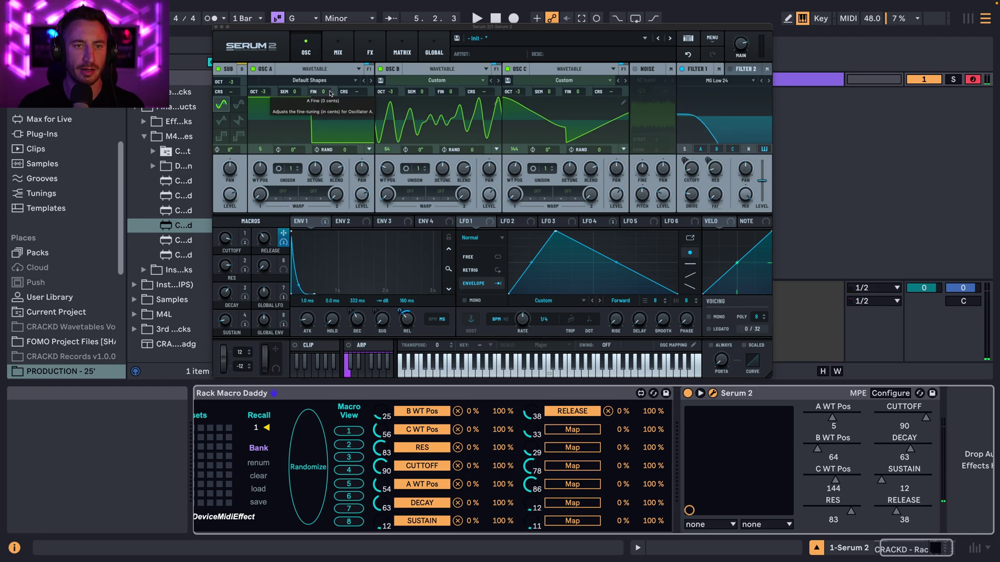
Step: Add the fine tuning of oscillators A, B and C to Serum 2's configured device parameters, setting C Fine to 10 cents
{"action": "left_click", "coordinate": [890, 393]}
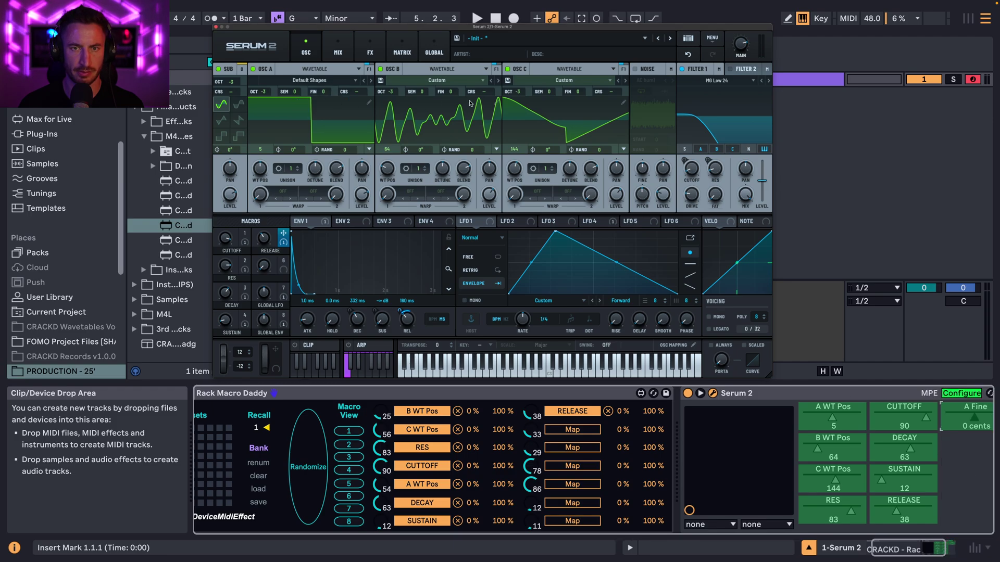
{"action": "left_click", "coordinate": [449, 93]}
{"action": "left_click_drag", "start_coordinate": [577, 91], "coordinate": [577, 86]}
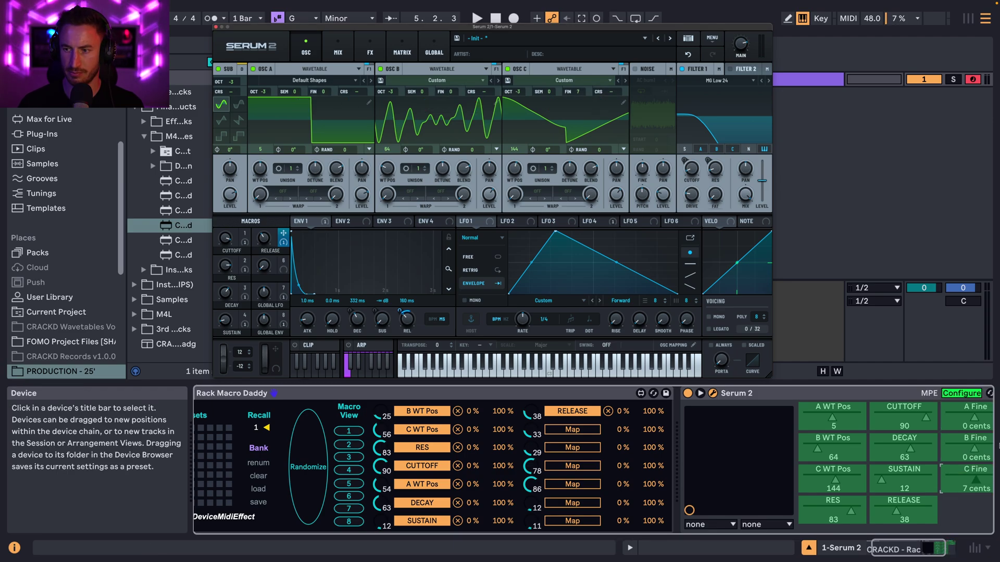
{"action": "left_click", "coordinate": [962, 394]}
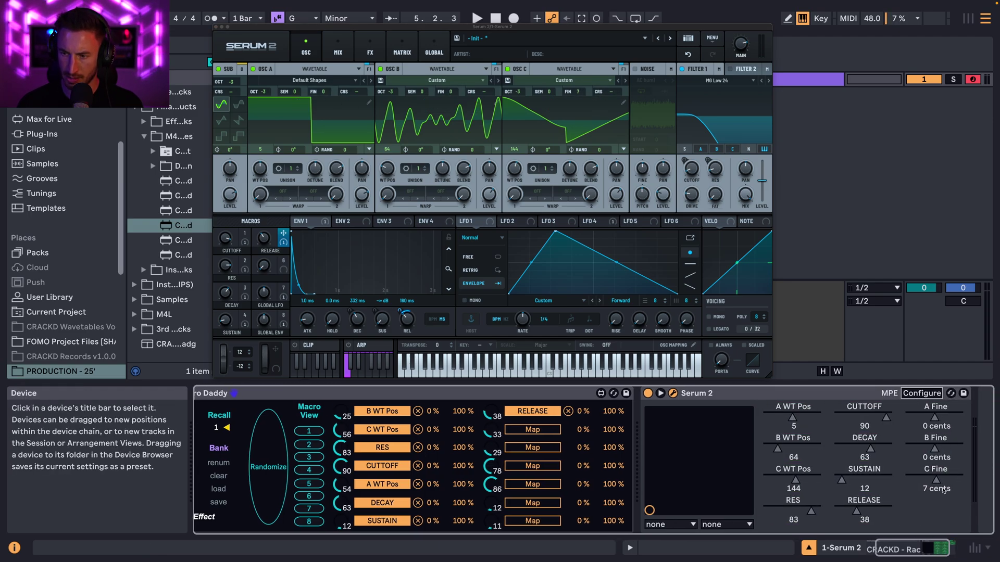
{"action": "left_click_drag", "start_coordinate": [936, 481], "coordinate": [935, 476]}
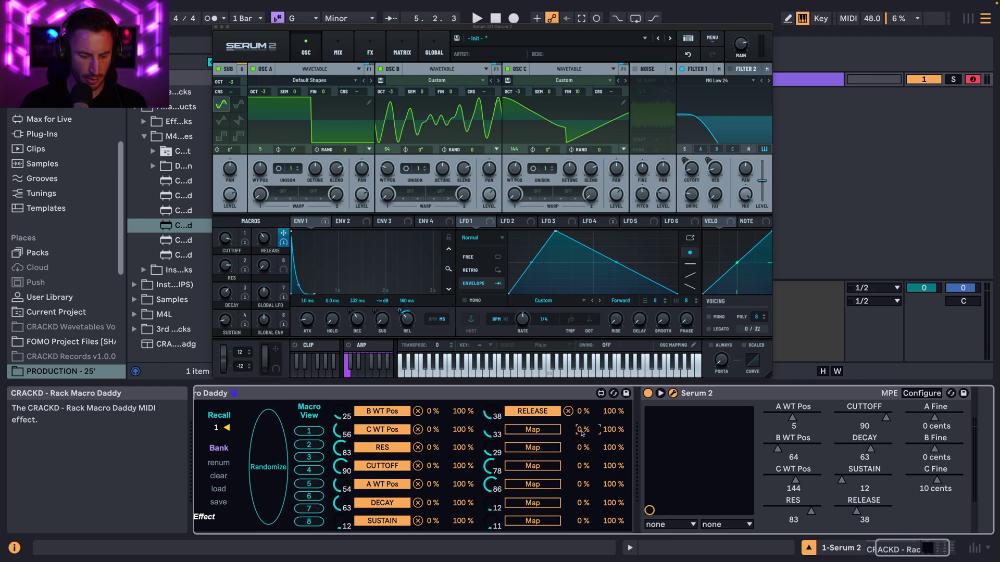
Step: Set the slot below RELEASE to a range of 50% to 55% and map it to A Fine
{"action": "type", "text": "50"}
{"action": "key", "text": "Return"}
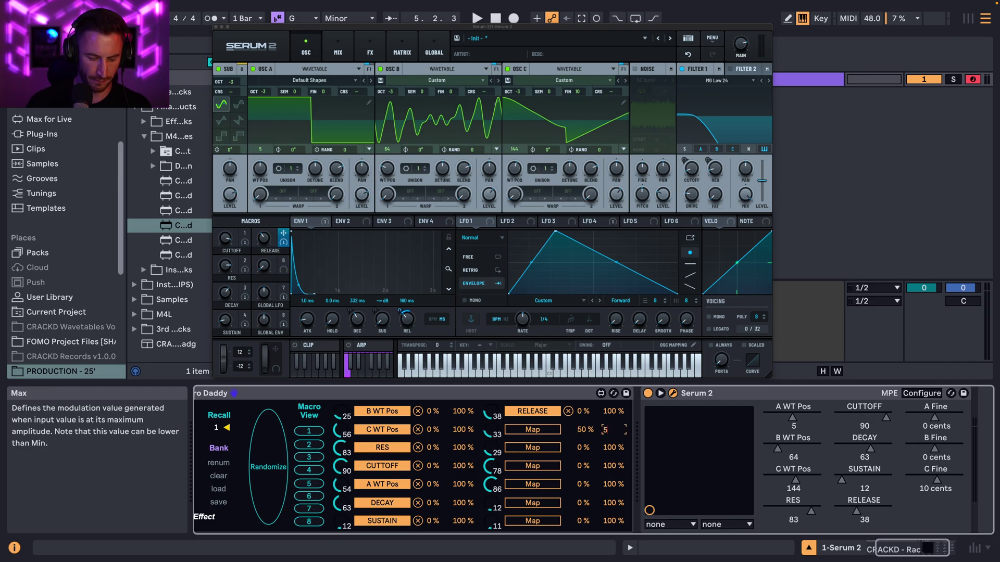
{"action": "left_click", "coordinate": [532, 430]}
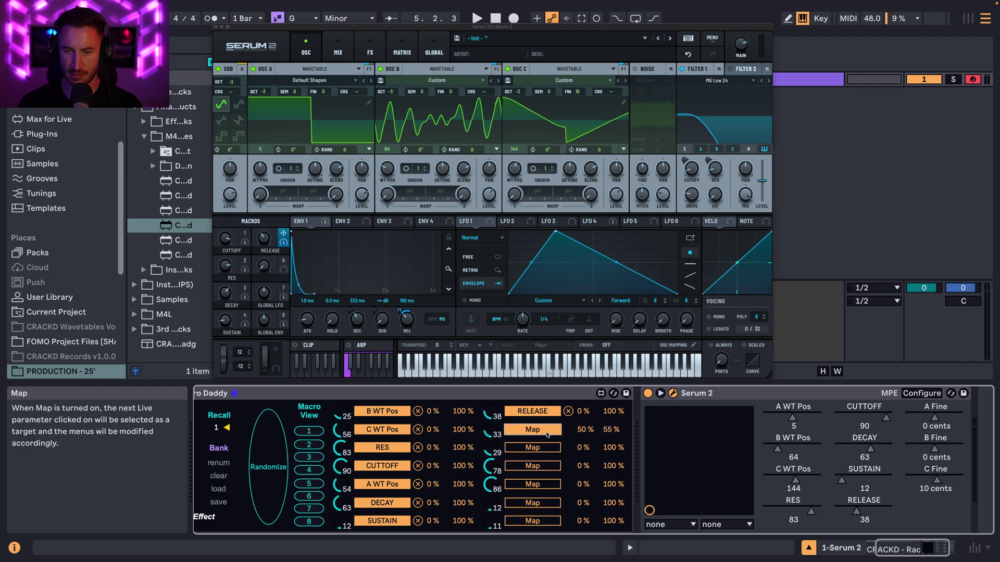
{"action": "left_click_drag", "start_coordinate": [935, 423], "coordinate": [937, 420]}
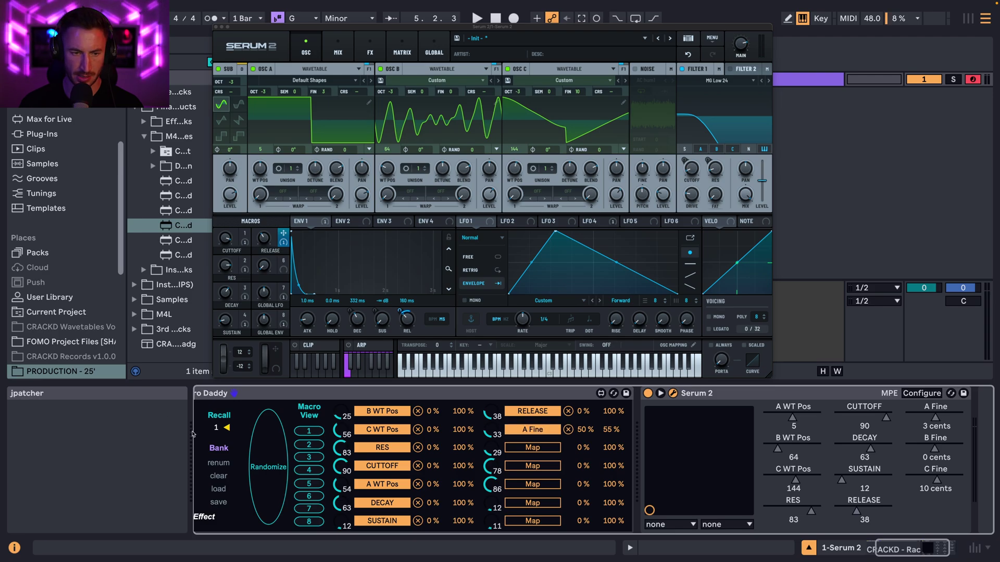
Step: Randomize the mapped parameters several times to test A Fine's limited range
{"action": "left_click", "coordinate": [263, 464]}
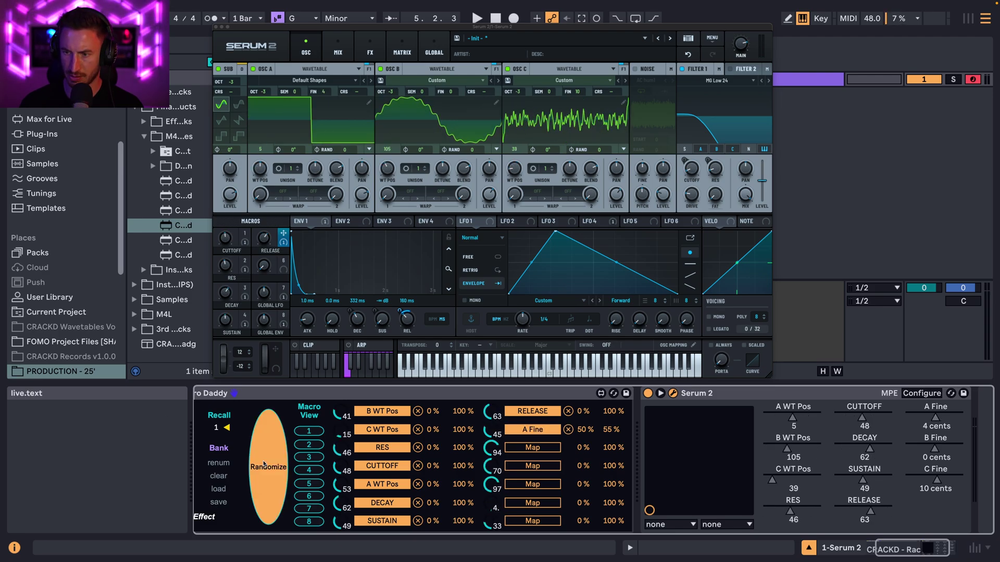
{"action": "left_click", "coordinate": [263, 463]}
{"action": "left_click", "coordinate": [263, 464]}
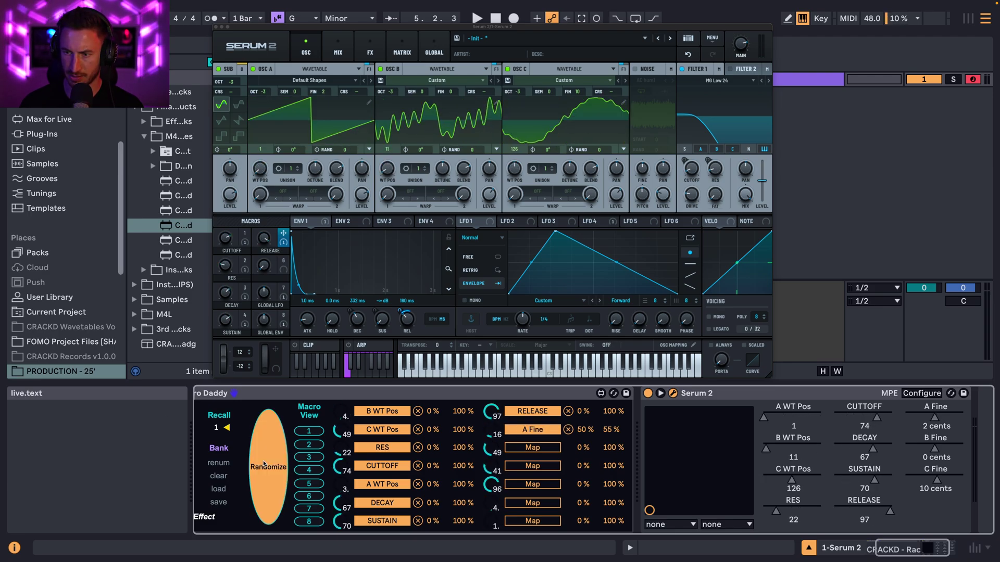
{"action": "left_click", "coordinate": [263, 464]}
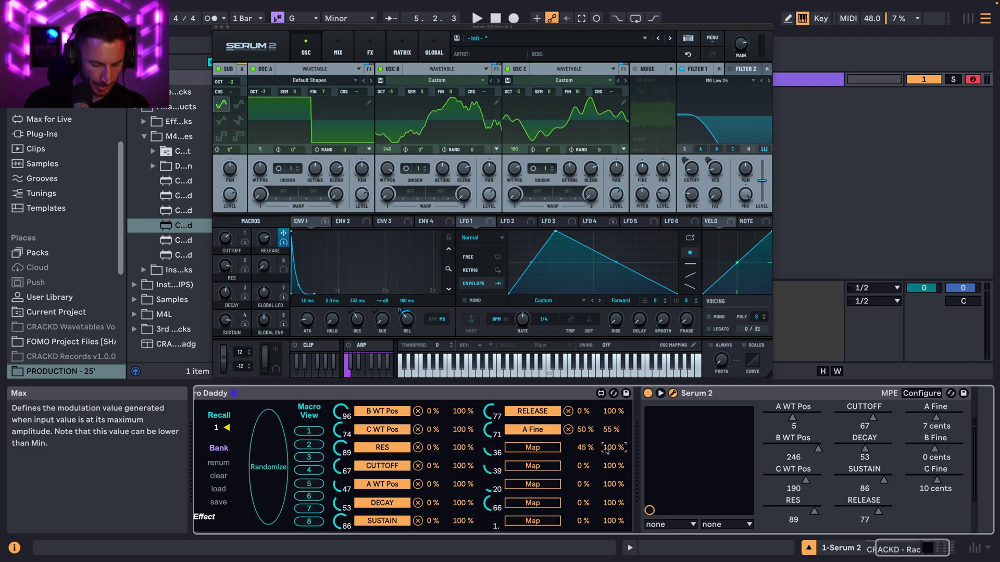
Step: Map B Fine with a range of 45% to 55% and C Fine with a range of 47% to 53%
{"action": "left_click", "coordinate": [529, 449]}
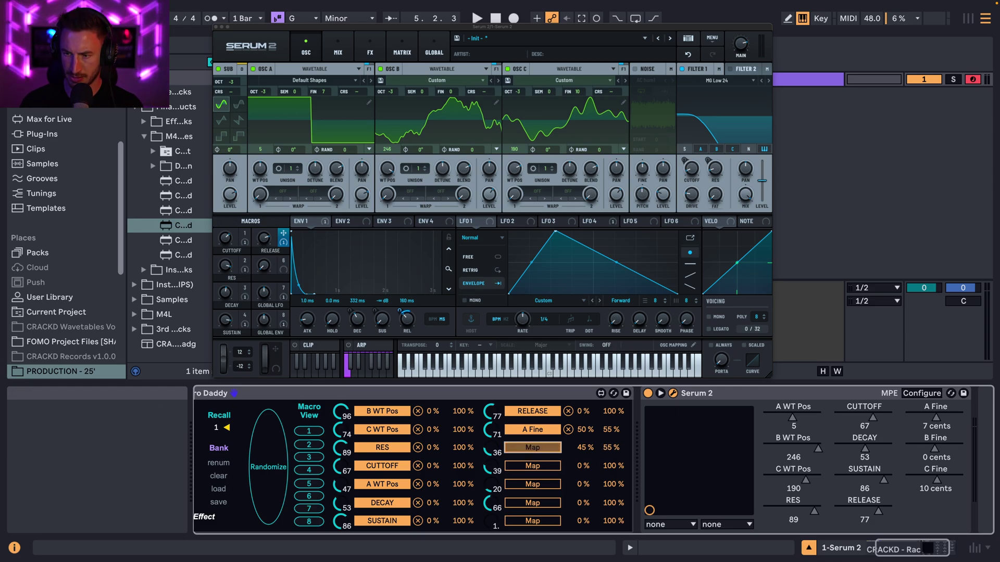
{"action": "left_click", "coordinate": [934, 446]}
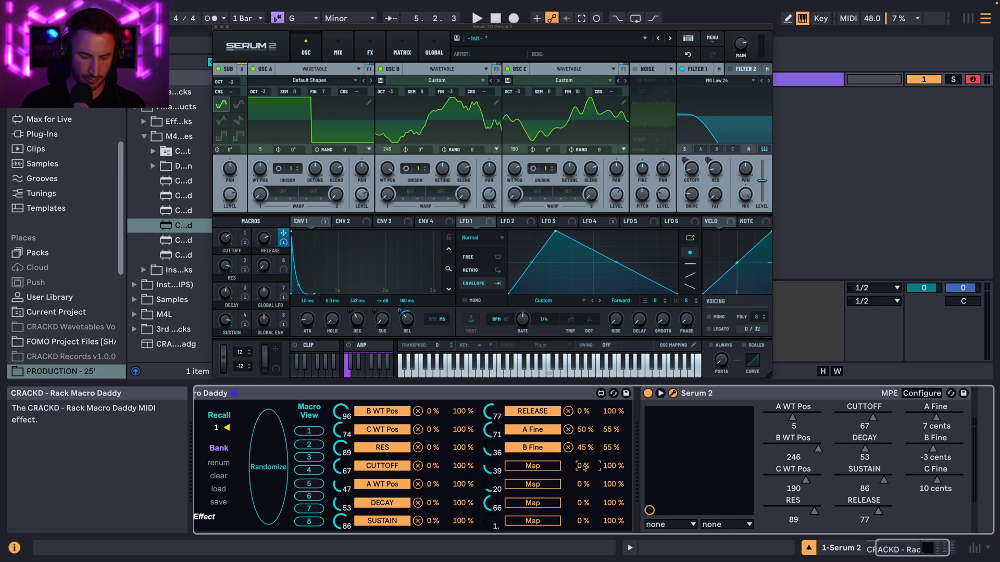
{"action": "type", "text": "47"}
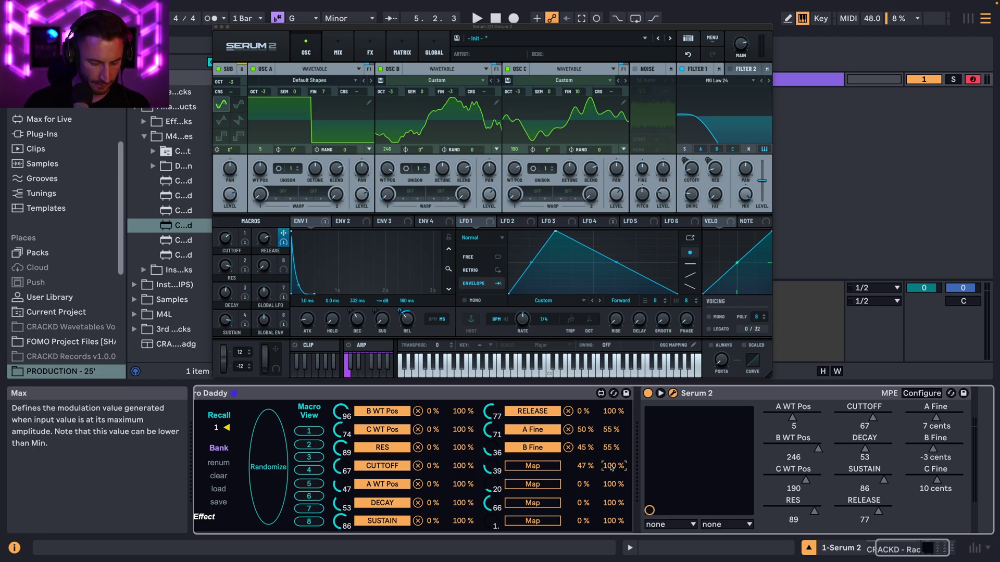
{"action": "left_click", "coordinate": [532, 466]}
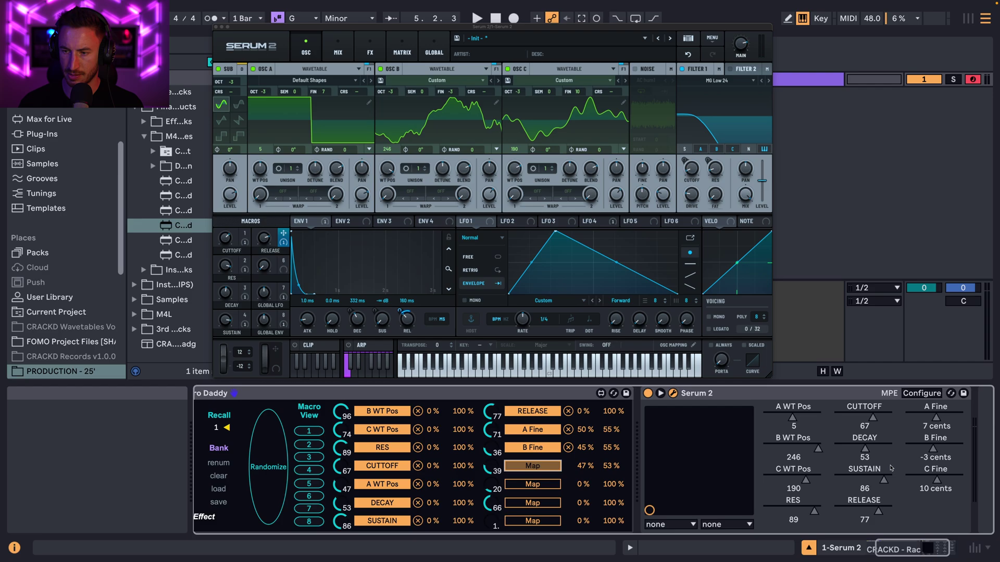
{"action": "left_click", "coordinate": [934, 476]}
Step: Randomize the patch three times to try it with all three oscillators' fine tuning included
{"action": "left_click", "coordinate": [272, 461]}
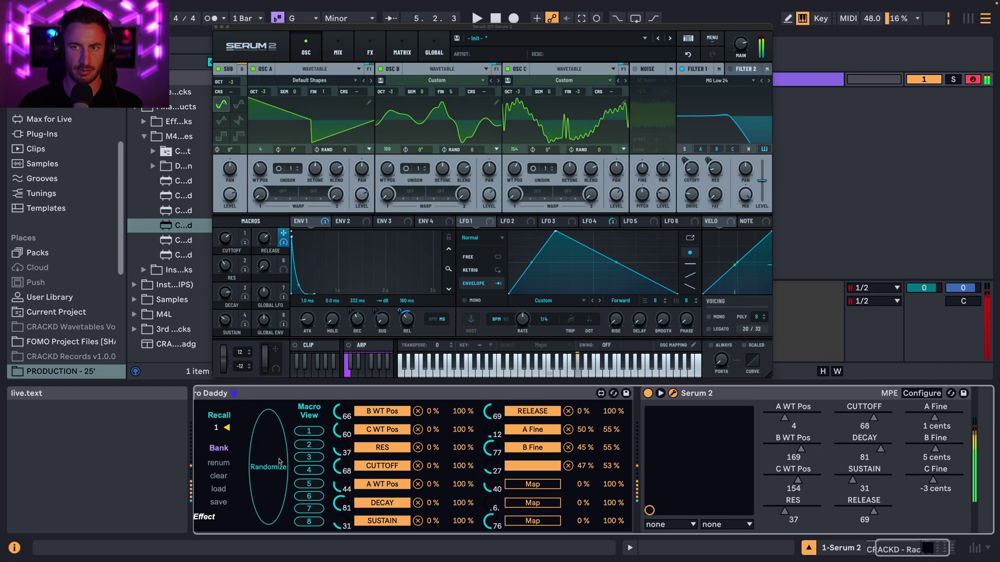
{"action": "left_click", "coordinate": [278, 461]}
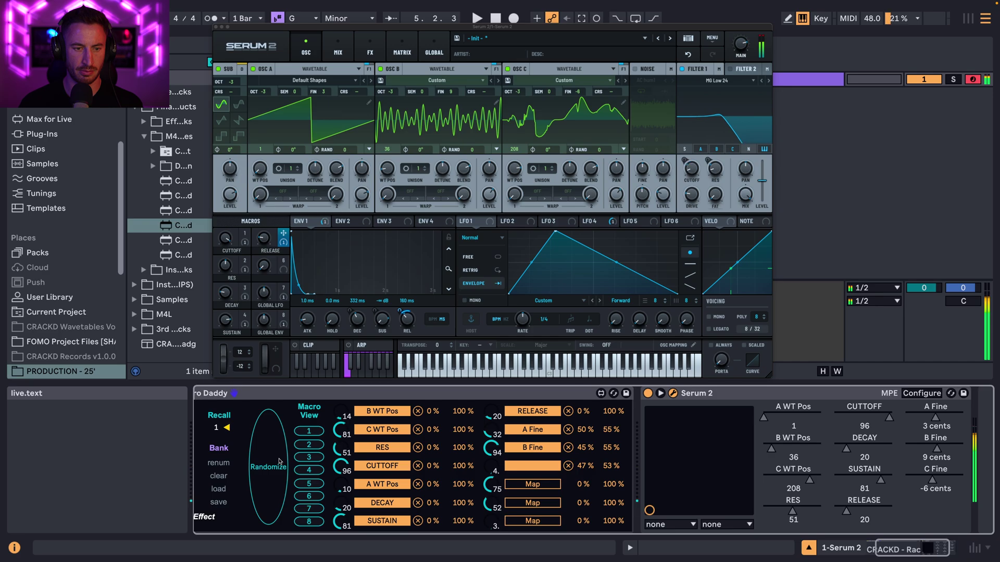
{"action": "left_click", "coordinate": [279, 461]}
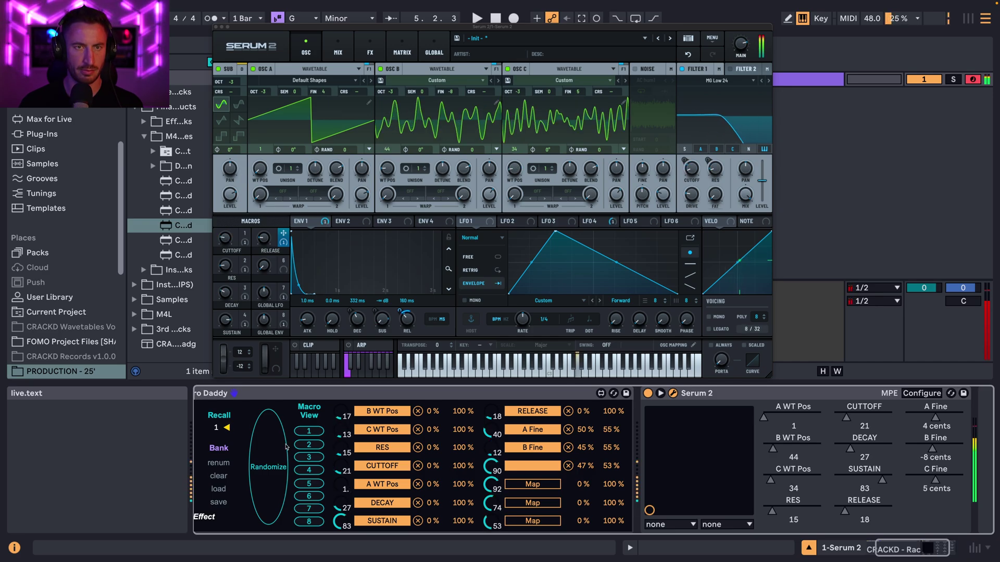
Step: Review Serum 2's effects chain from the compressor to the chorus and return to the oscillators
{"action": "left_click", "coordinate": [369, 50]}
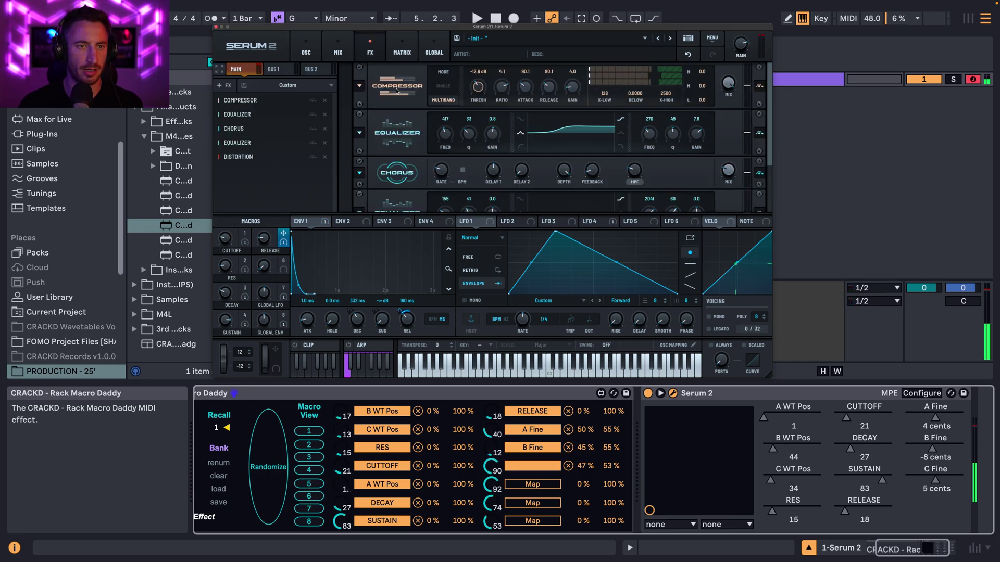
{"action": "left_click_drag", "start_coordinate": [401, 85], "coordinate": [398, 177]}
{"action": "left_click", "coordinate": [306, 52]}
Step: Set oscillator A's first warp mode to PWM and its second warp mode to Asym +
{"action": "left_click", "coordinate": [283, 191]}
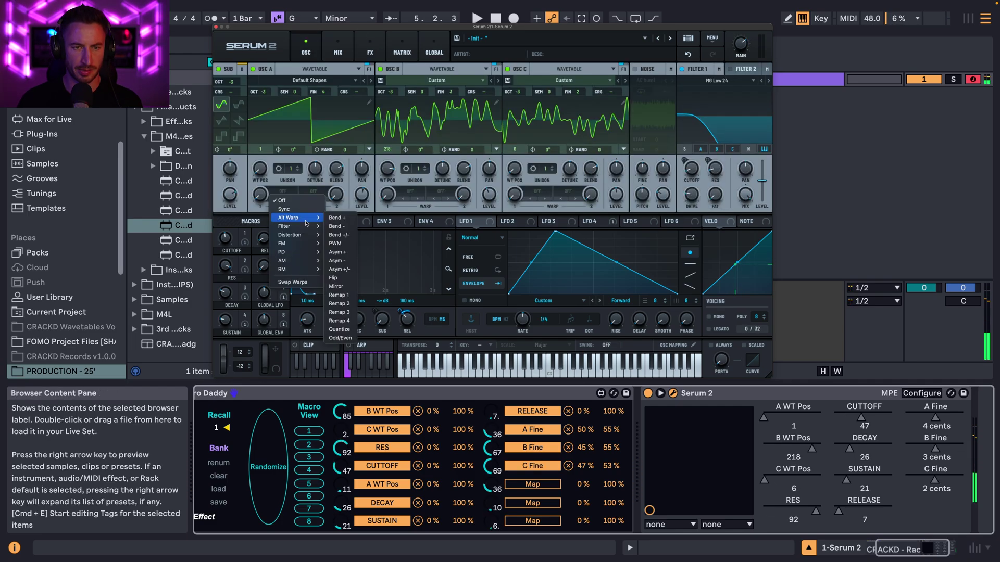
{"action": "mouse_move", "coordinate": [302, 221]}
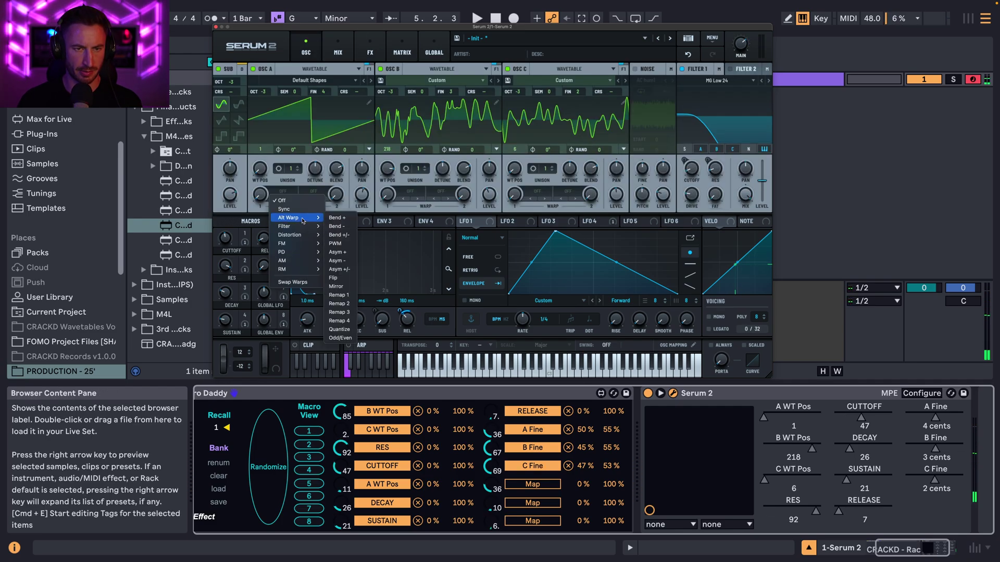
{"action": "left_click", "coordinate": [348, 244]}
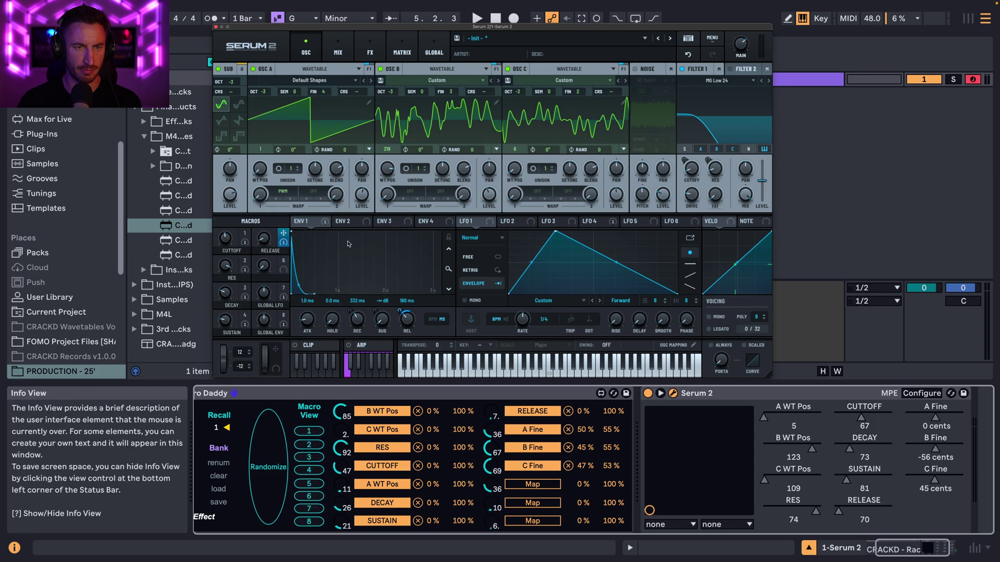
{"action": "mouse_move", "coordinate": [261, 197]}
{"action": "left_mouse_down"}
{"action": "mouse_move", "coordinate": [261, 147]}
{"action": "mouse_move", "coordinate": [261, 200]}
{"action": "left_mouse_up"}
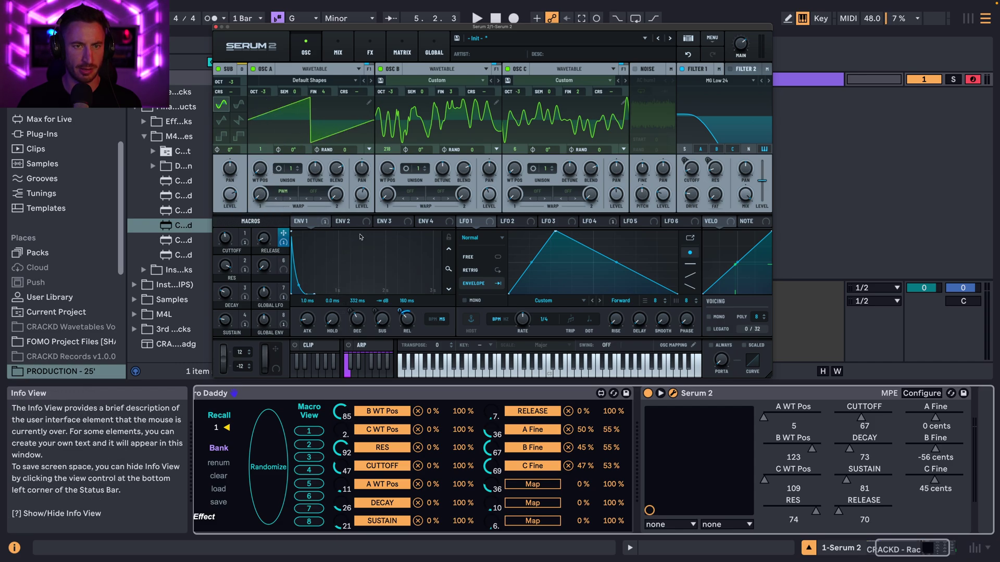
{"action": "left_click", "coordinate": [307, 194]}
{"action": "mouse_move", "coordinate": [333, 218]}
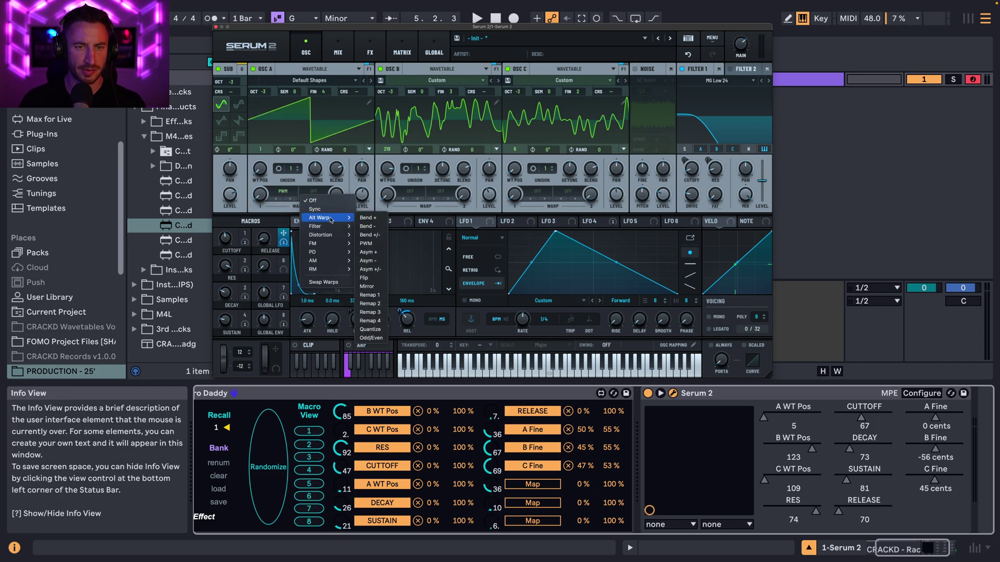
{"action": "left_click", "coordinate": [367, 252]}
Step: Set oscillator B's first warp mode to Bend +/- and leave its second warp off
{"action": "left_click", "coordinate": [419, 193]}
{"action": "mouse_move", "coordinate": [432, 218]}
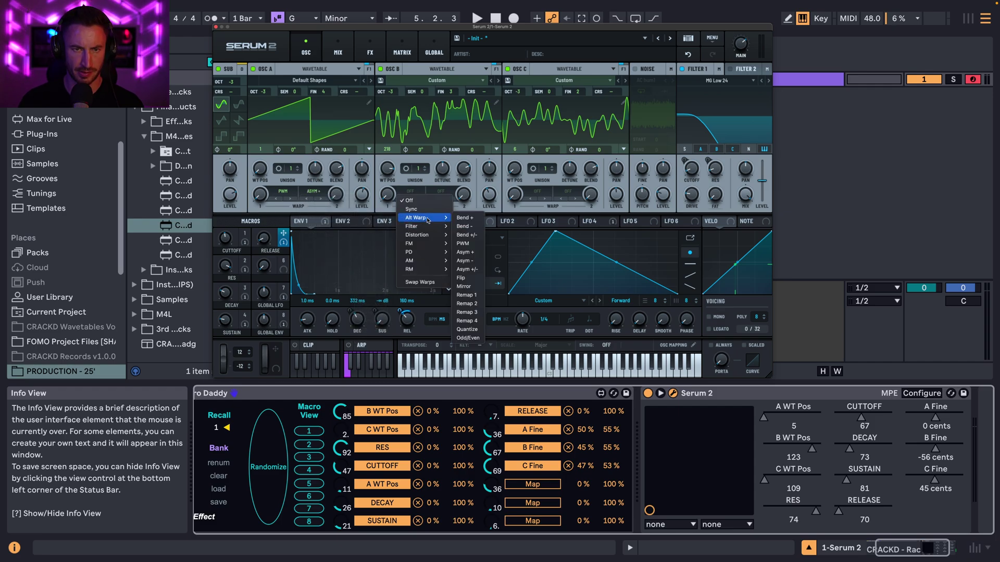
{"action": "left_click", "coordinate": [480, 237]}
{"action": "left_click", "coordinate": [440, 191]}
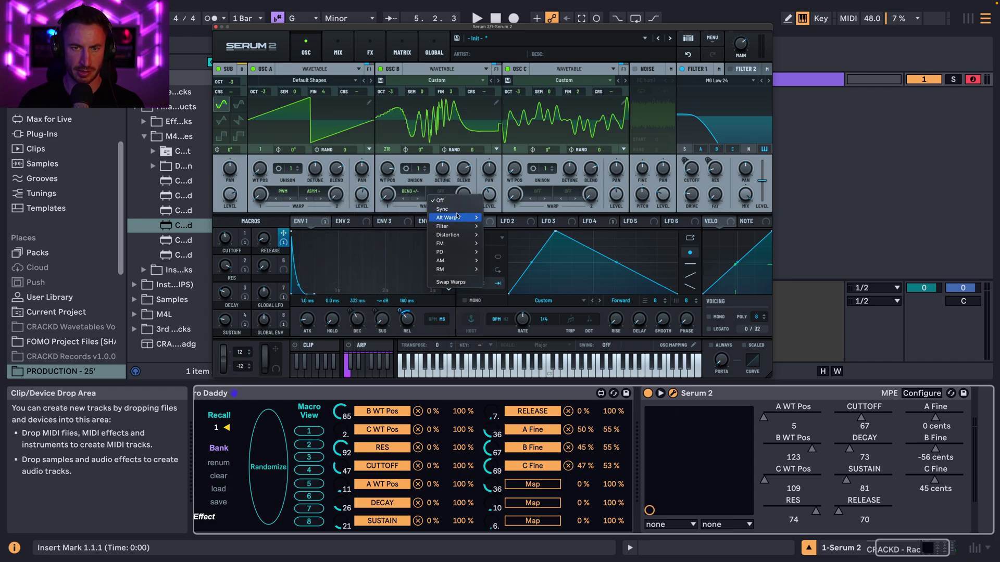
{"action": "mouse_move", "coordinate": [452, 217]}
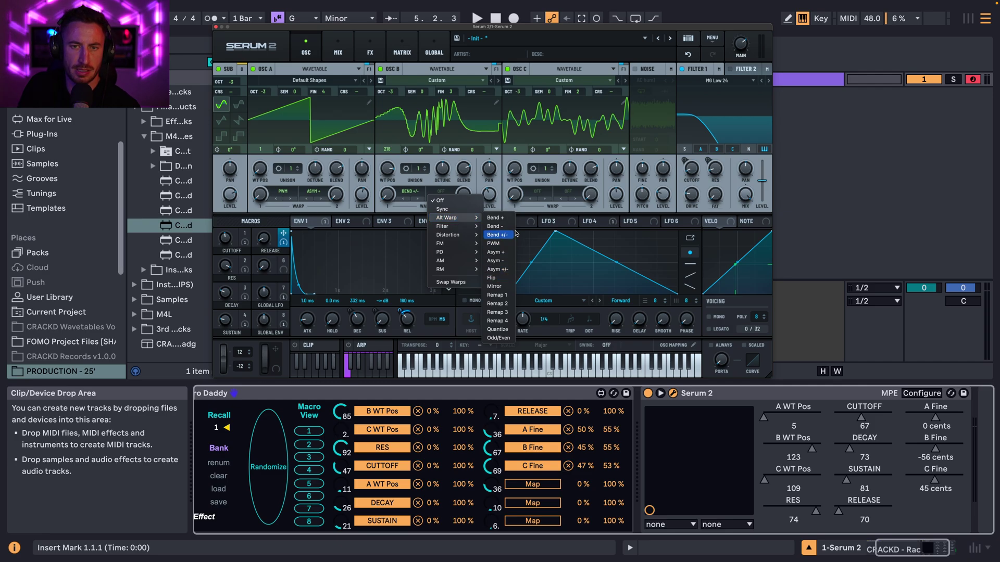
{"action": "left_click", "coordinate": [527, 203]}
Step: Set oscillator C's first warp mode to Bend -
{"action": "left_click", "coordinate": [538, 191]}
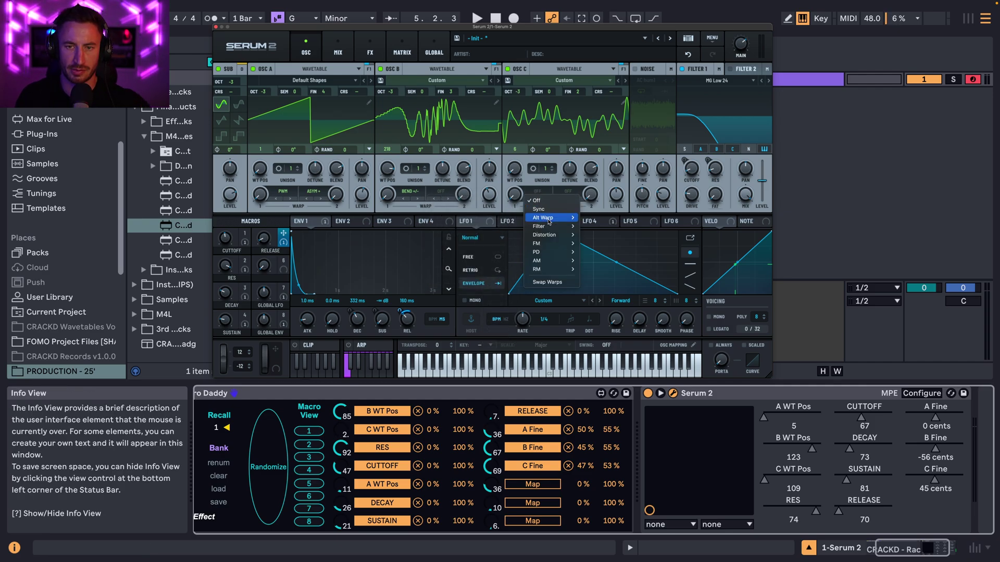
{"action": "mouse_move", "coordinate": [551, 219]}
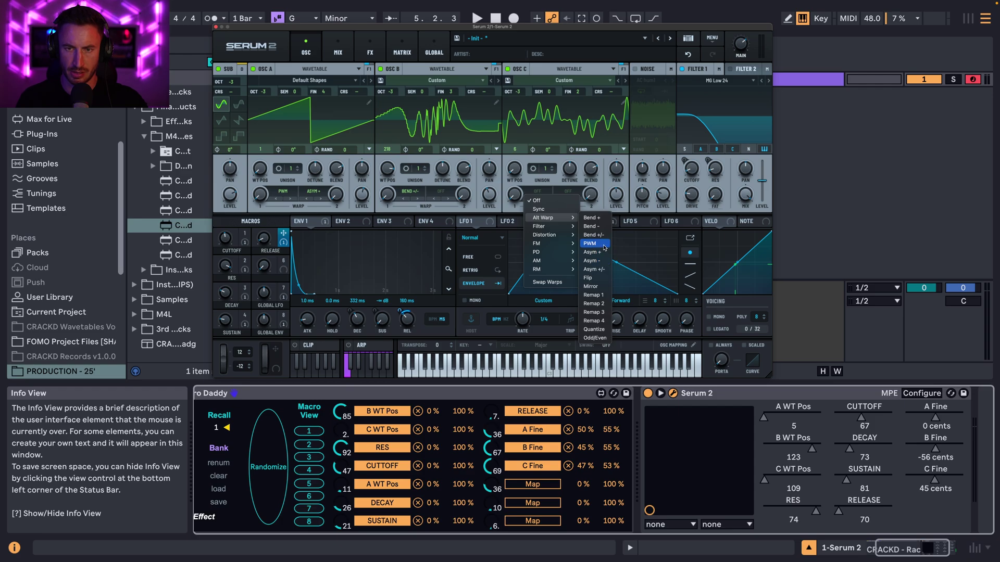
{"action": "left_click", "coordinate": [595, 227]}
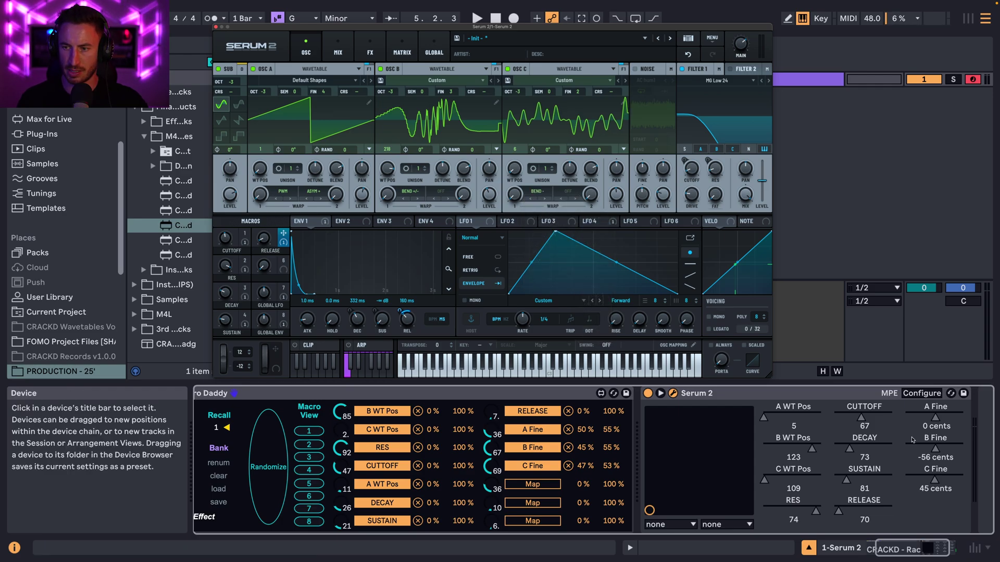
Step: Expose the warp amounts of oscillators A, B and C, including A Warp 2, as configurable parameters of the Serum 2 device
{"action": "left_click", "coordinate": [921, 393]}
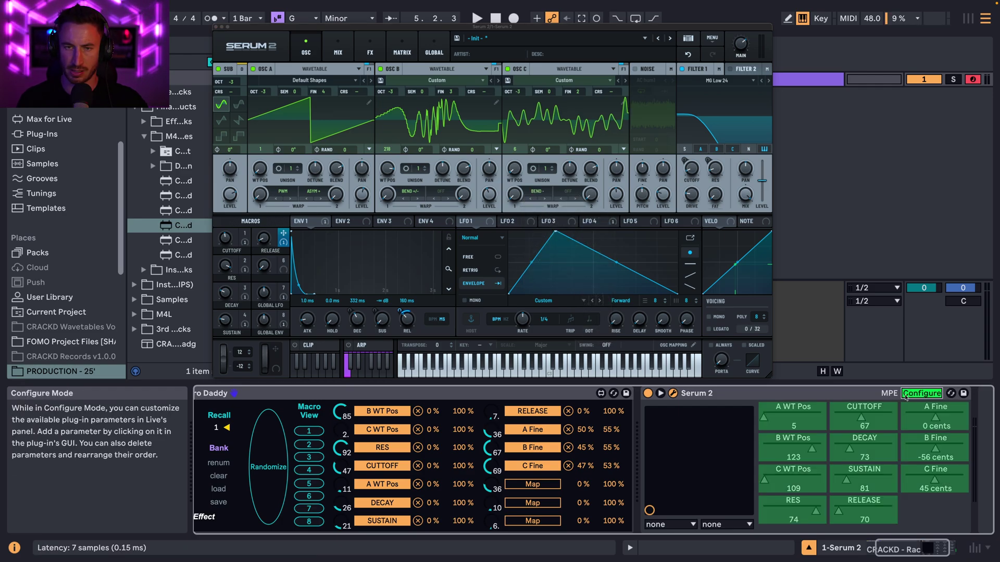
{"action": "left_click", "coordinate": [258, 194]}
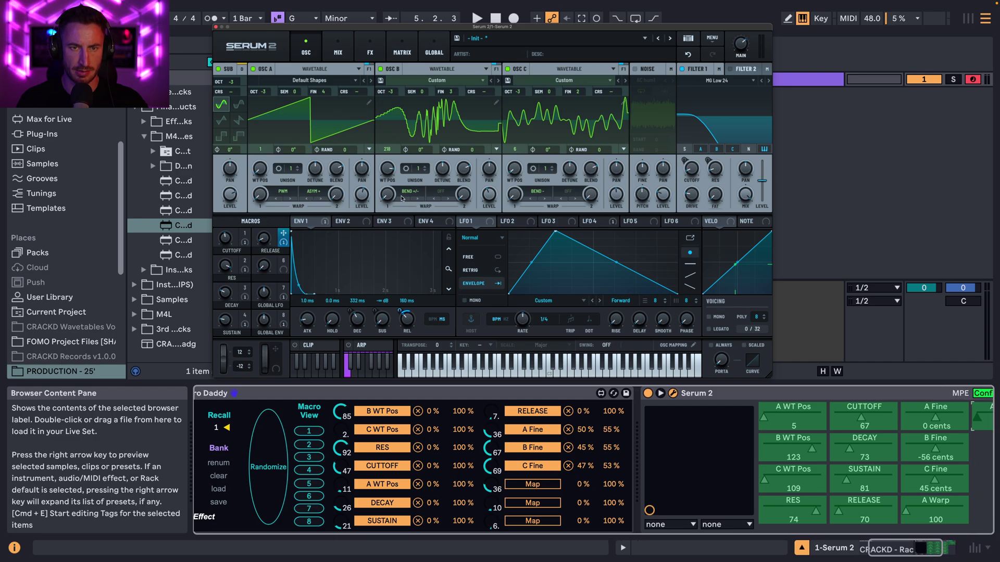
{"action": "left_click", "coordinate": [517, 198]}
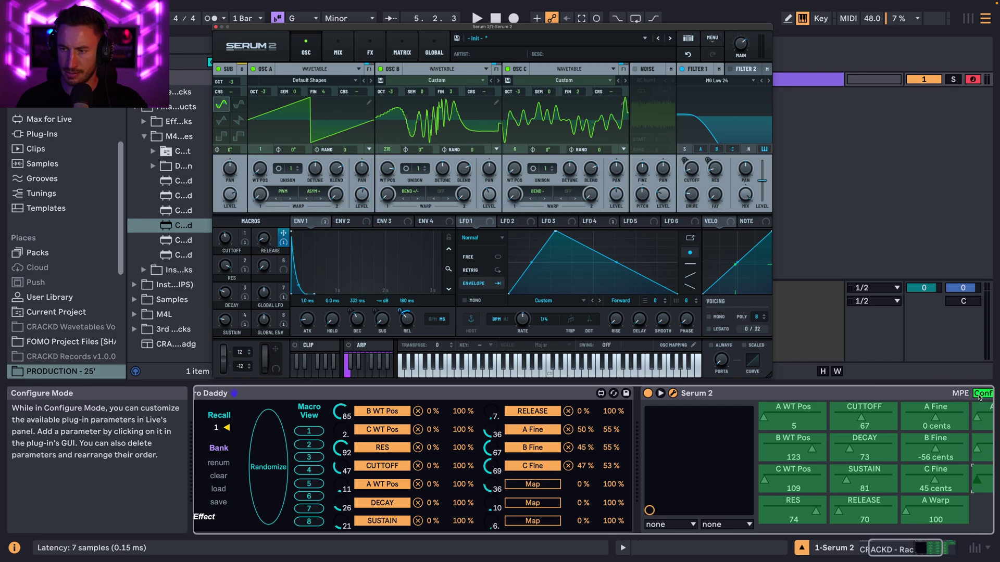
Step: Map A Warp, A Warp 2, B Warp and C Warp to the next four free Rack Macro Daddy slots
{"action": "left_click", "coordinate": [484, 488]}
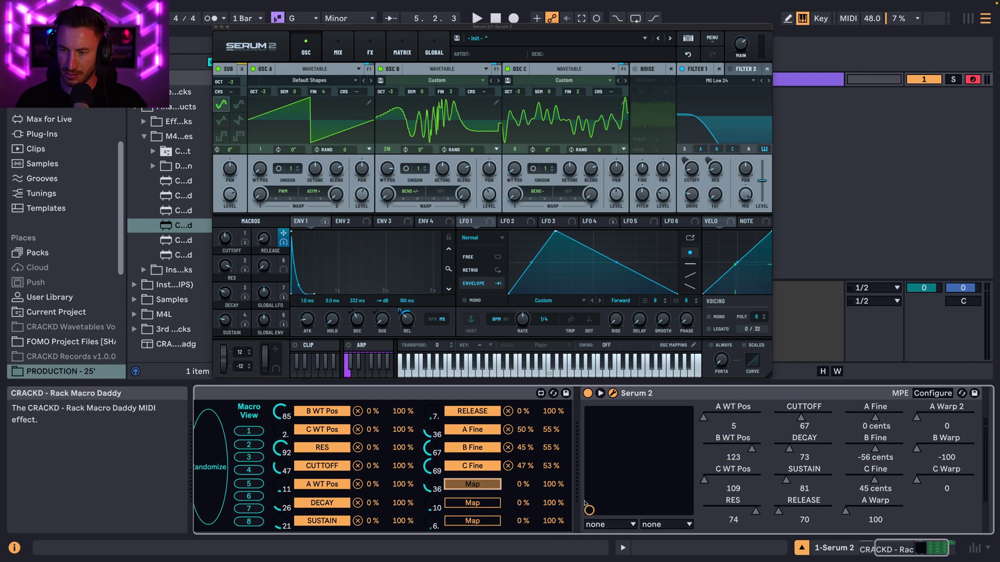
{"action": "left_click_drag", "start_coordinate": [879, 517], "coordinate": [879, 527]}
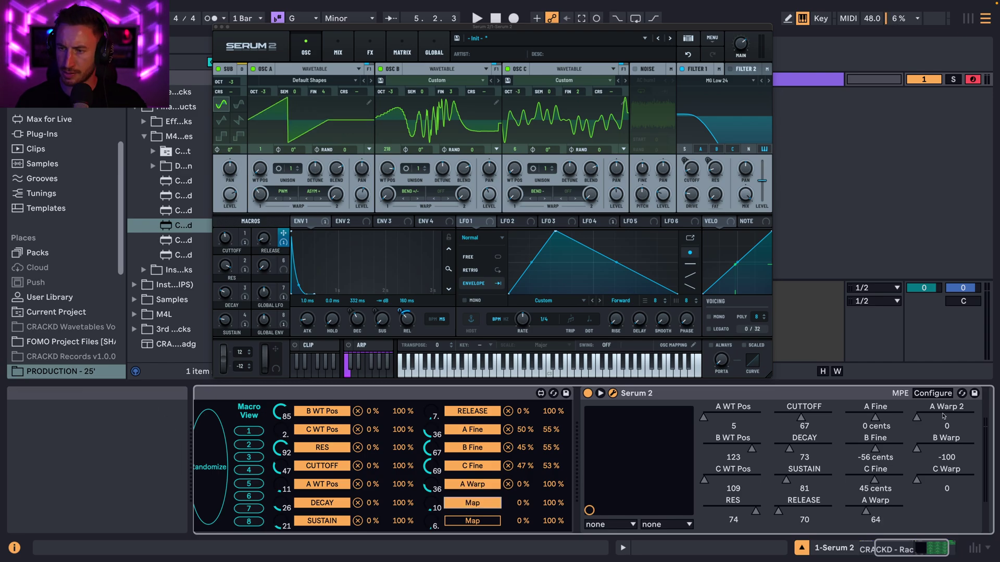
{"action": "left_click_drag", "start_coordinate": [931, 419], "coordinate": [931, 430]}
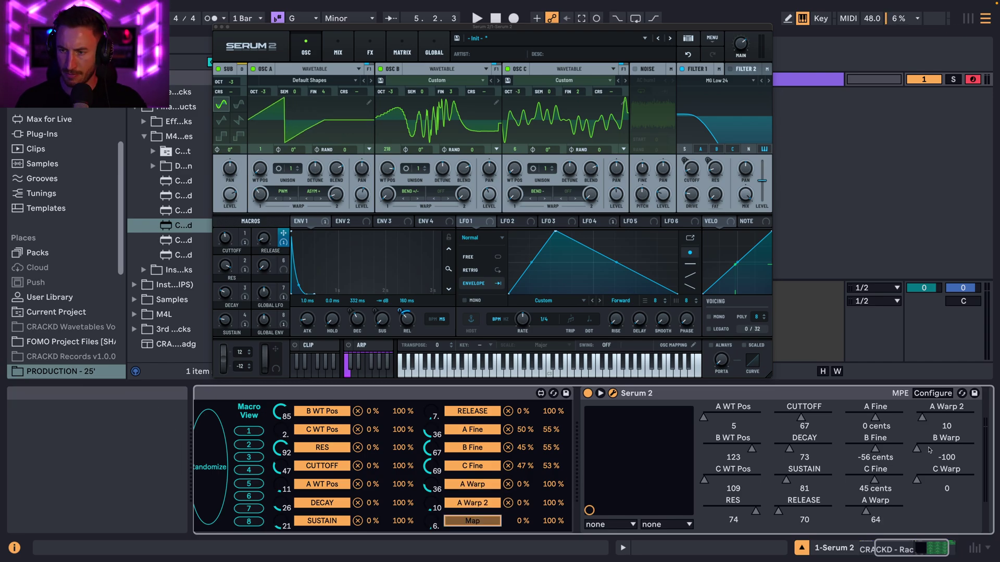
{"action": "left_click", "coordinate": [252, 474]}
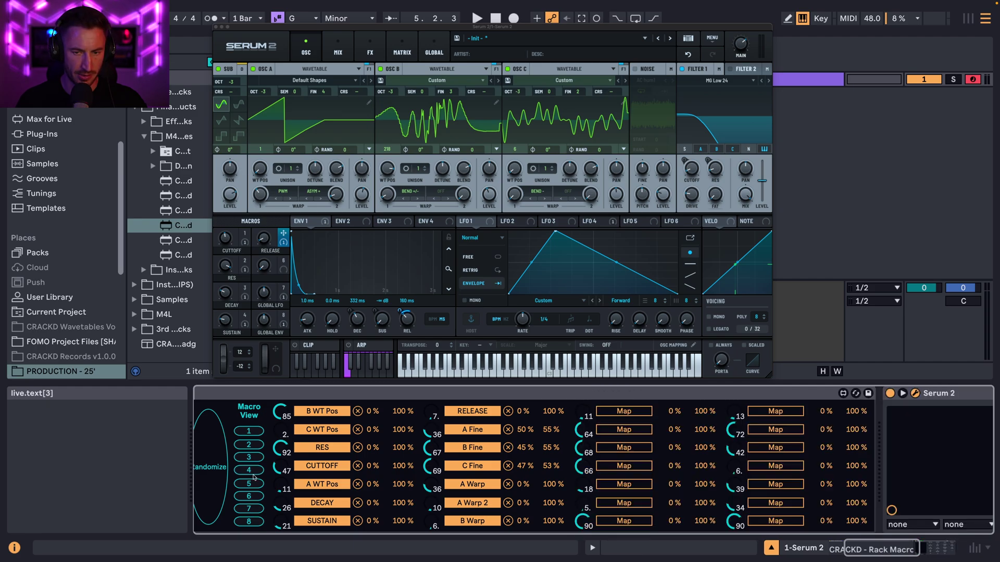
{"action": "scroll", "coordinate": [497, 428], "scroll_direction": "right", "scroll_amount": 3}
{"action": "left_click", "coordinate": [497, 415]}
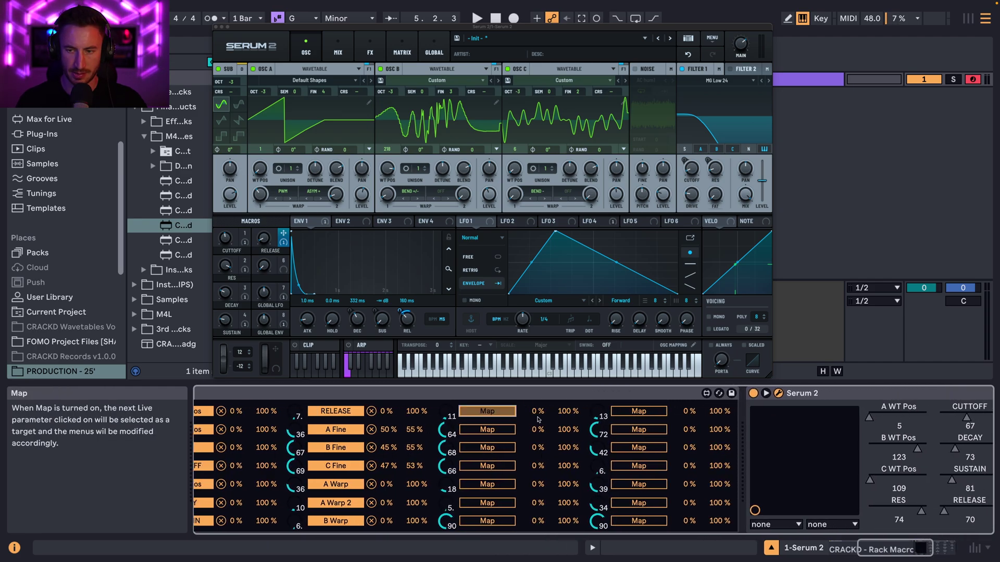
{"action": "scroll", "coordinate": [537, 419], "scroll_direction": "right", "scroll_amount": 3}
{"action": "left_click_drag", "start_coordinate": [879, 475], "coordinate": [878, 463]}
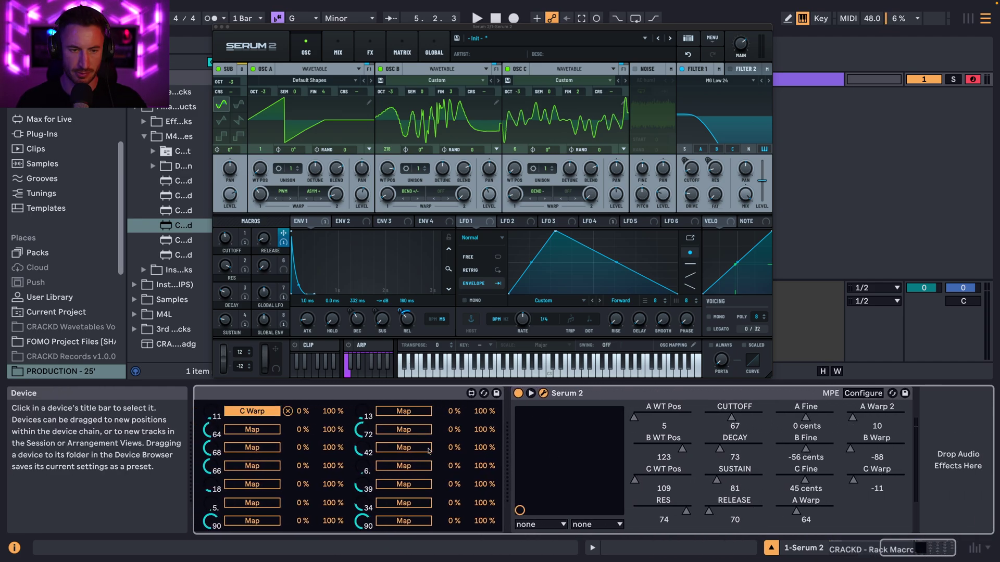
Step: Randomize the mapped parameters several times to audition bass variations that include the warps
{"action": "scroll", "coordinate": [427, 450], "scroll_direction": "left", "scroll_amount": 15}
{"action": "left_click", "coordinate": [360, 459]}
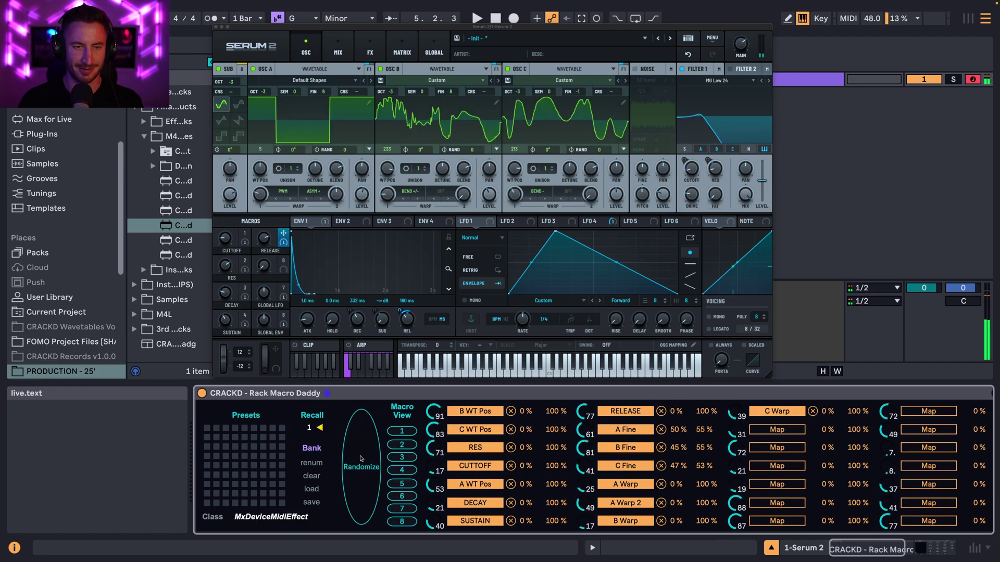
{"action": "left_click", "coordinate": [361, 458]}
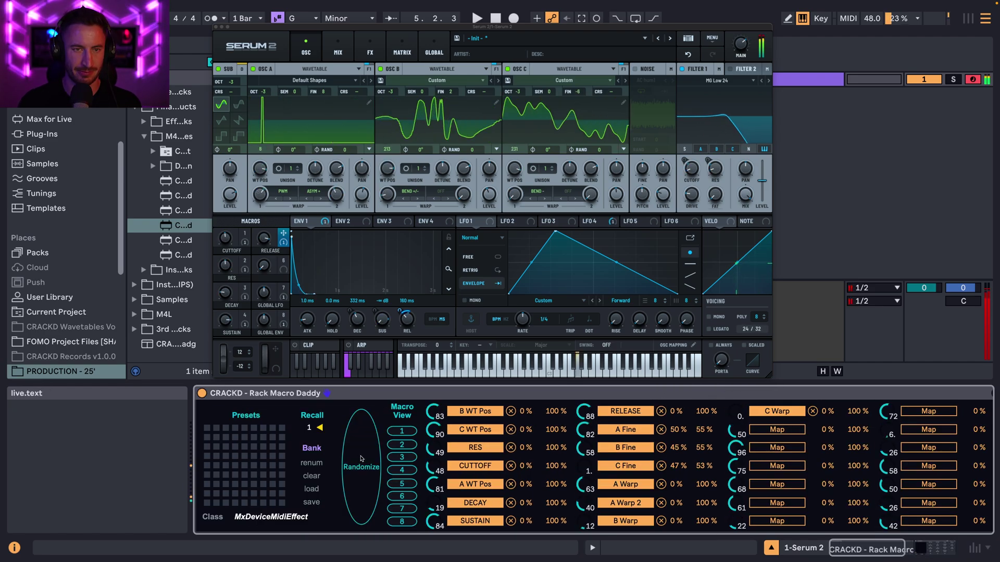
{"action": "left_click", "coordinate": [360, 458]}
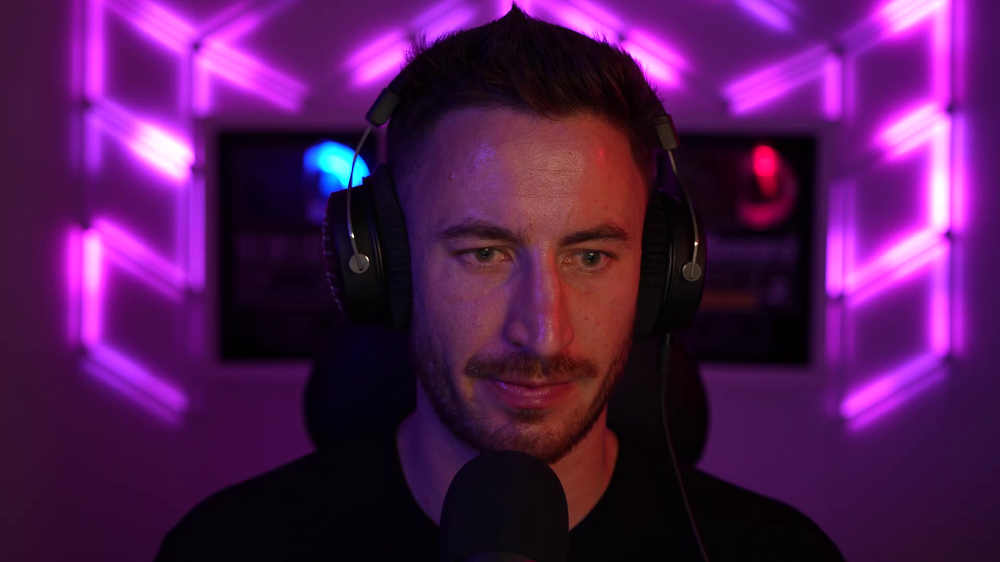
{"action": "left_click", "coordinate": [361, 459]}
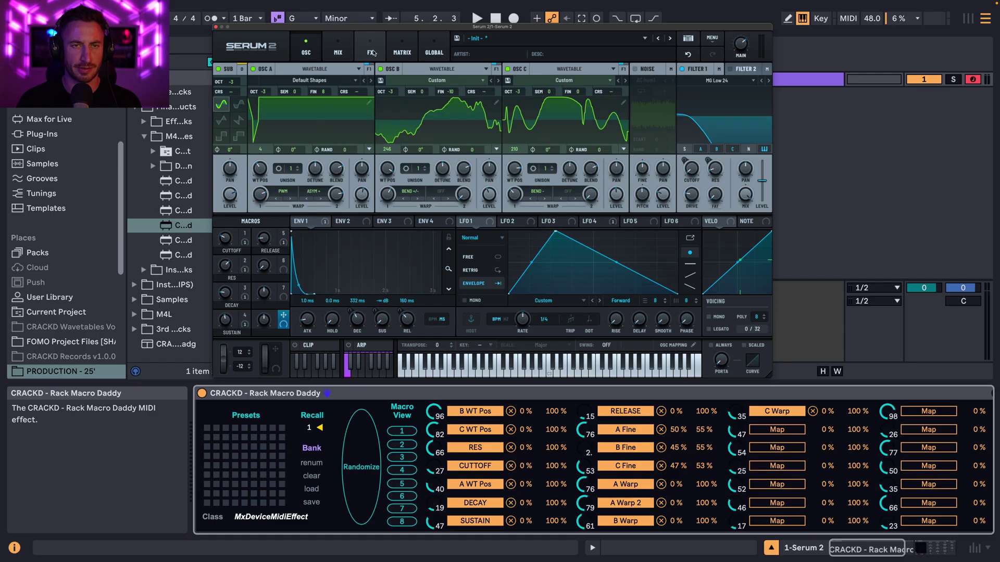
Step: Add an Equalizer to Serum 2's main effects chain and move it to the start, before the first compressor
{"action": "left_click", "coordinate": [370, 52]}
{"action": "right_click", "coordinate": [274, 186]}
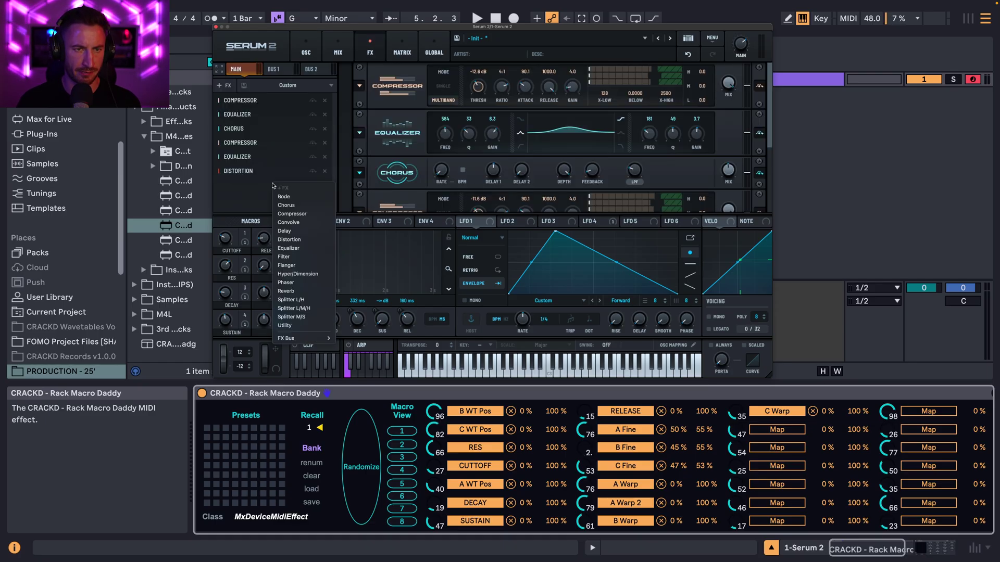
{"action": "left_click", "coordinate": [288, 247]}
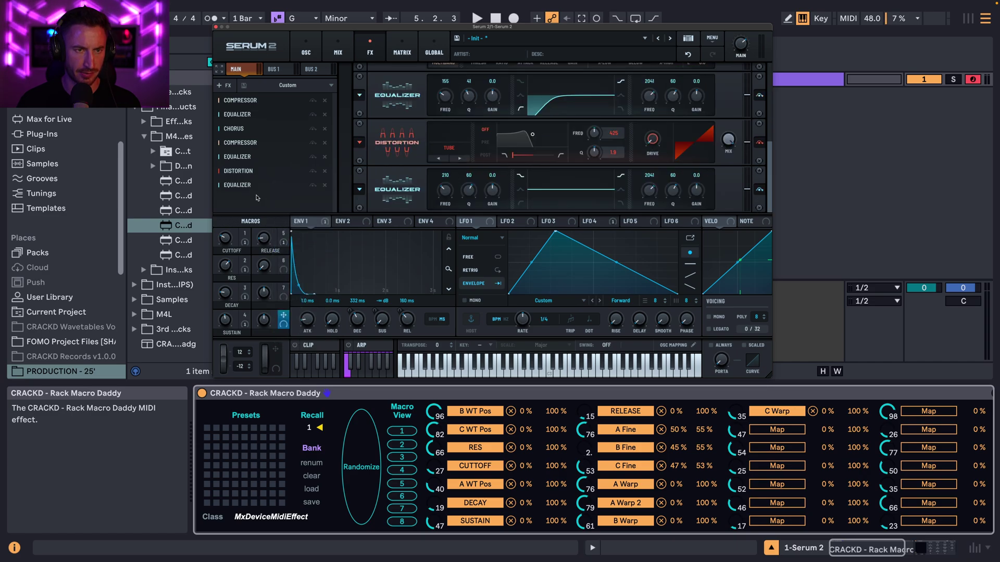
{"action": "left_click_drag", "start_coordinate": [261, 185], "coordinate": [269, 101]}
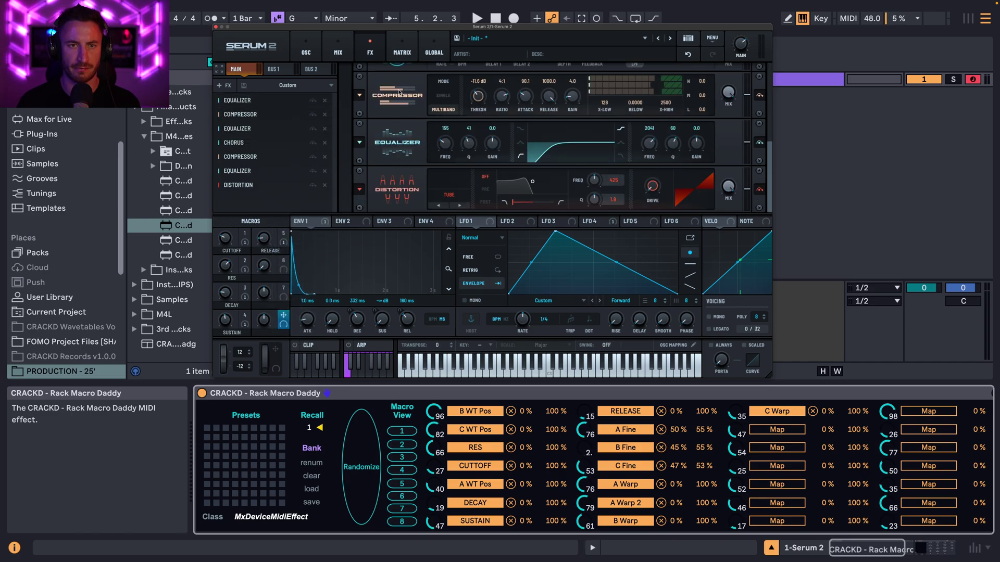
Step: Make the first equalizer's low band a peak at 163 Hz with 8.5 gain, and assign macro 6 to its frequency at 40%
{"action": "scroll", "coordinate": [401, 104], "scroll_direction": "up", "scroll_amount": 5}
{"action": "left_click_drag", "start_coordinate": [492, 90], "coordinate": [493, 77]}
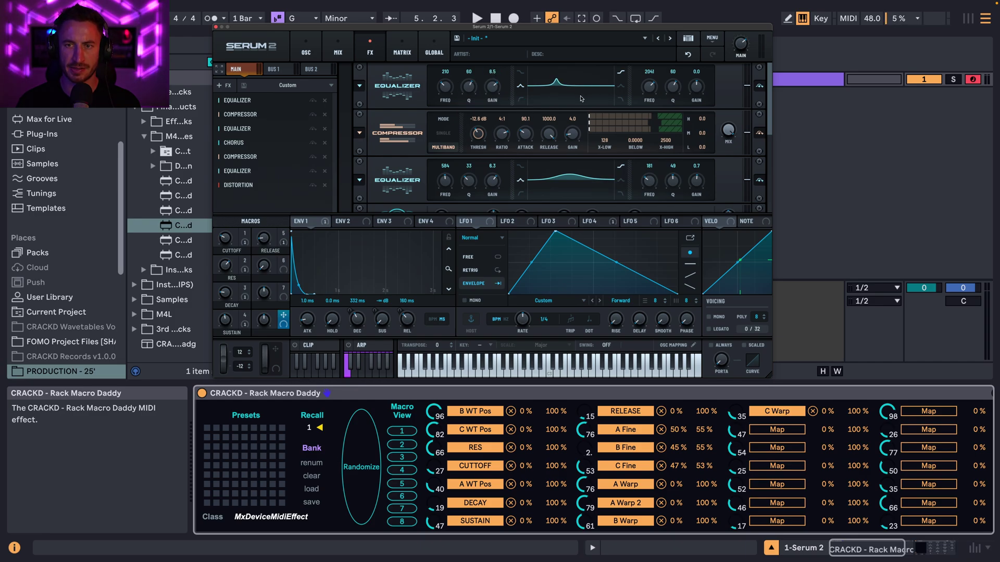
{"action": "left_click_drag", "start_coordinate": [445, 86], "coordinate": [445, 96]}
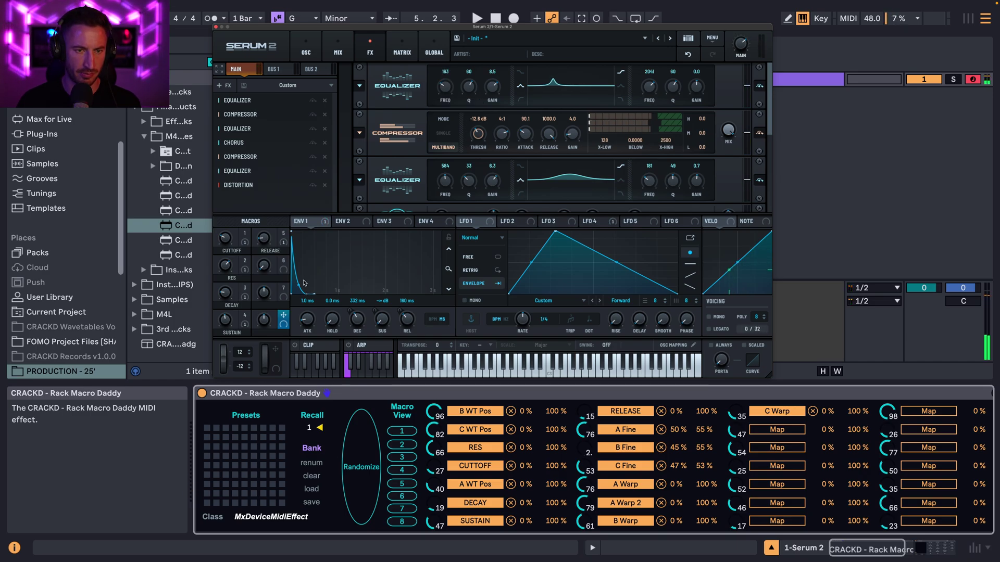
{"action": "left_click_drag", "start_coordinate": [283, 270], "coordinate": [440, 94]}
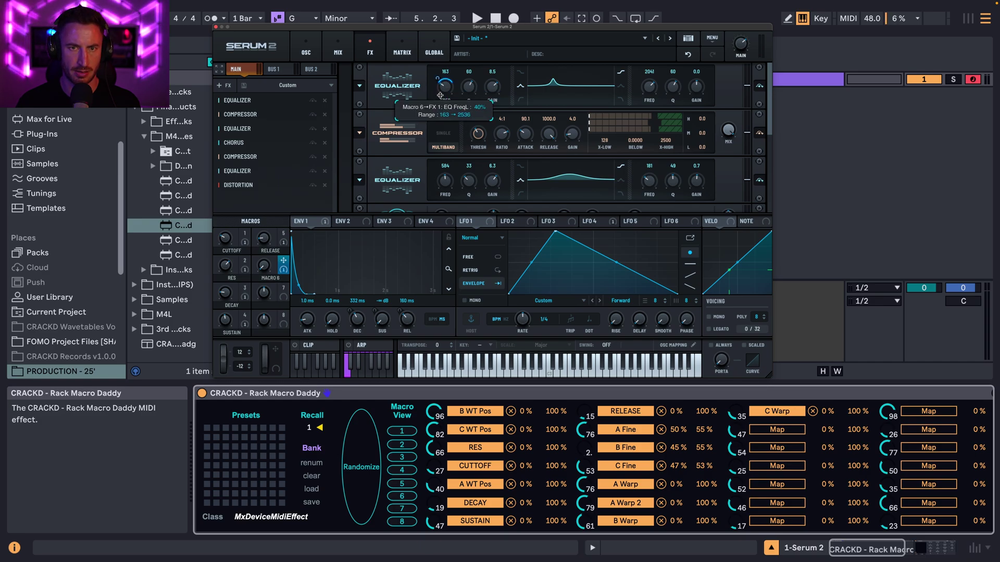
{"action": "left_click_drag", "start_coordinate": [264, 265], "coordinate": [302, 207]}
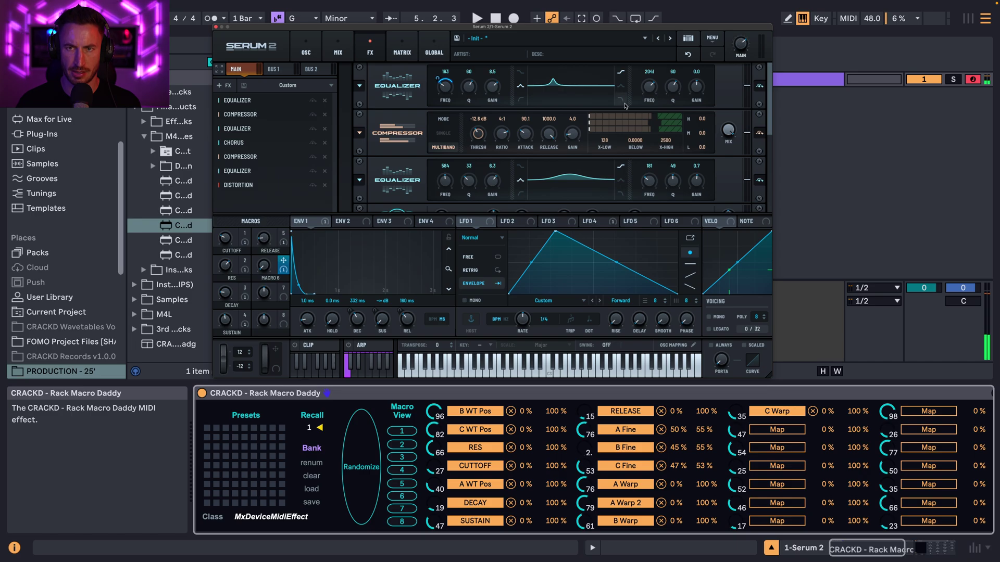
Step: Make the first equalizer's high band a peak at 1850 Hz, Q 43, gain 8.0, and assign macro 7 to its frequency at -30%
{"action": "left_click_drag", "start_coordinate": [696, 93], "coordinate": [656, 93]}
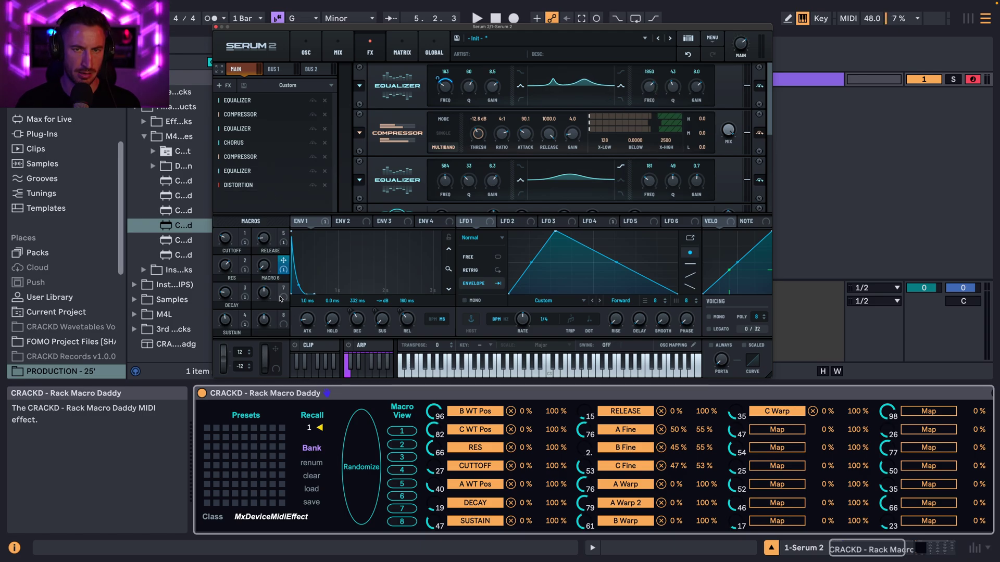
{"action": "left_click_drag", "start_coordinate": [283, 288], "coordinate": [638, 104]}
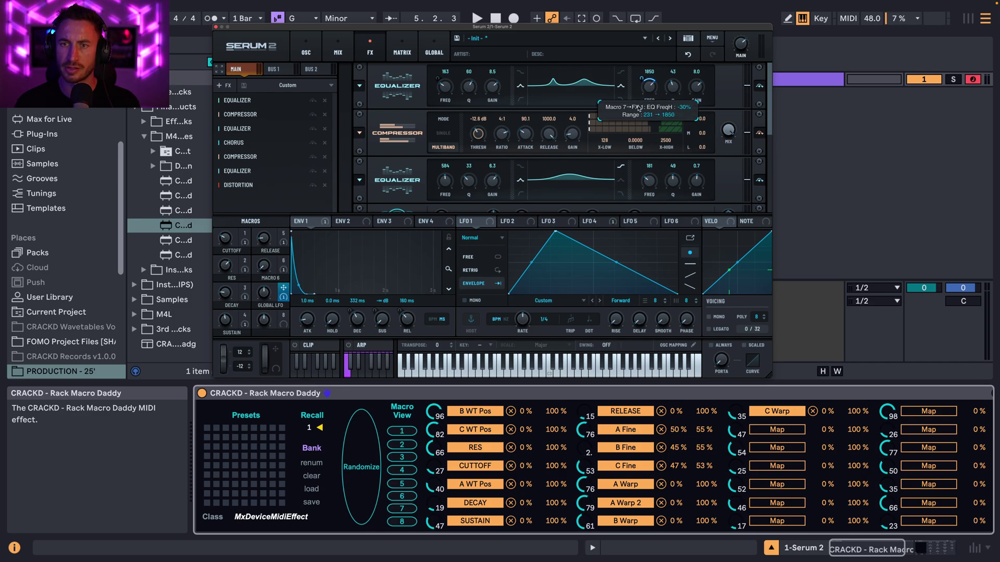
Step: Rename macro 6 as PEAK 1 and macro 7 as PEAK 2
{"action": "double_click", "coordinate": [276, 279]}
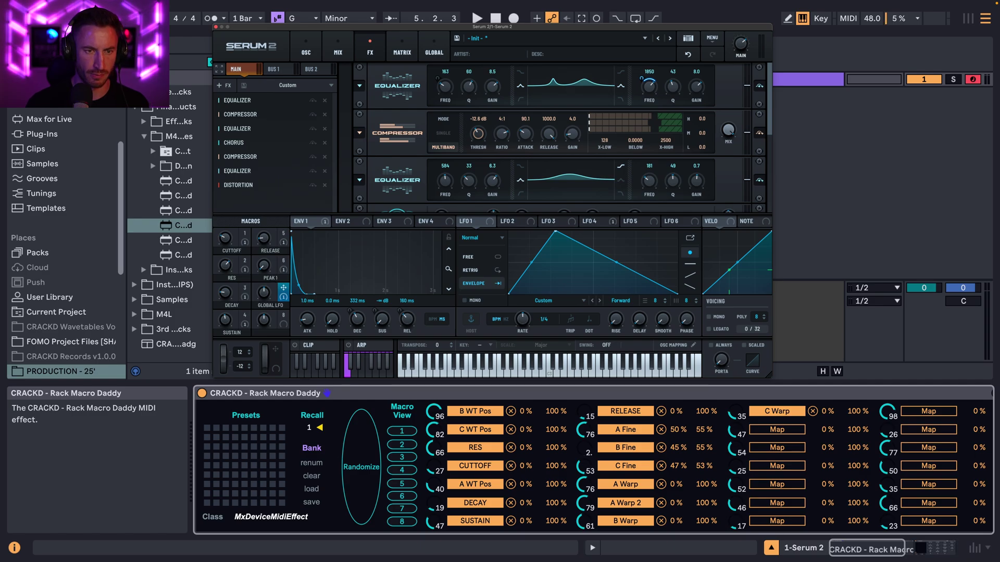
{"action": "double_click", "coordinate": [275, 305]}
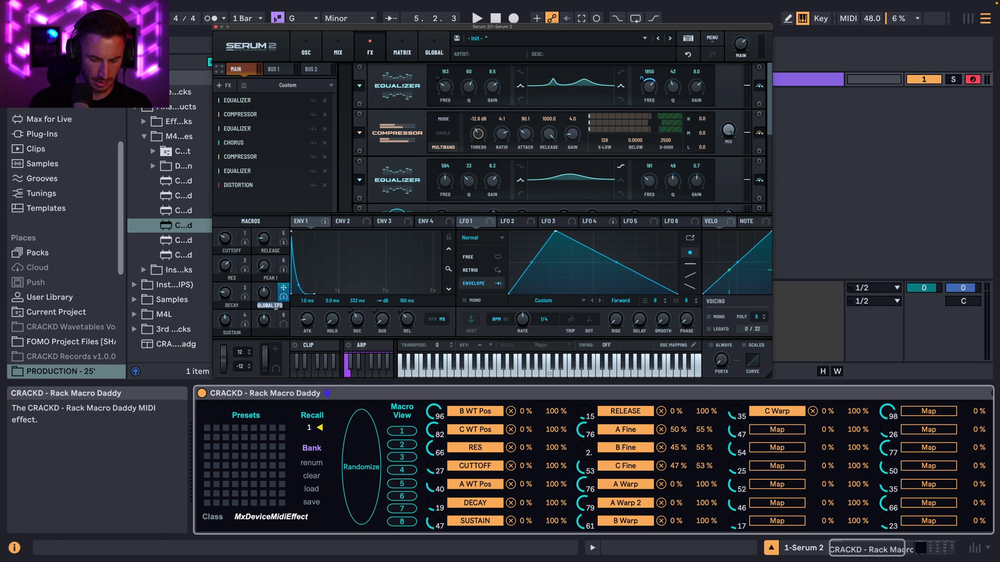
{"action": "type", "text": "PEAK 2"}
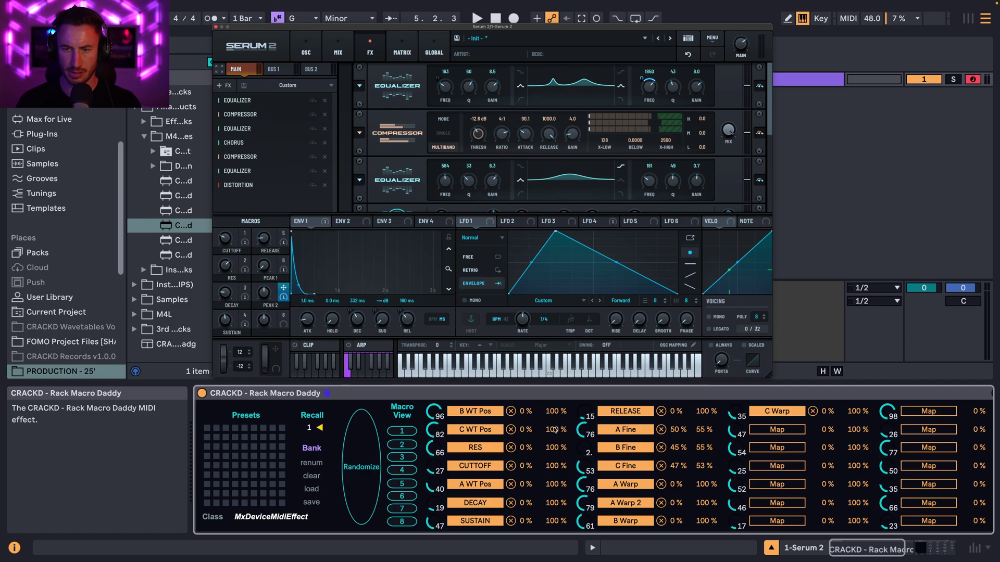
Step: Expose the PEAK 1 and PEAK 2 macros in the Serum 2 device and map them to the Macro Daddy slots after C Warp
{"action": "scroll", "coordinate": [555, 430], "scroll_direction": "right", "scroll_amount": 15}
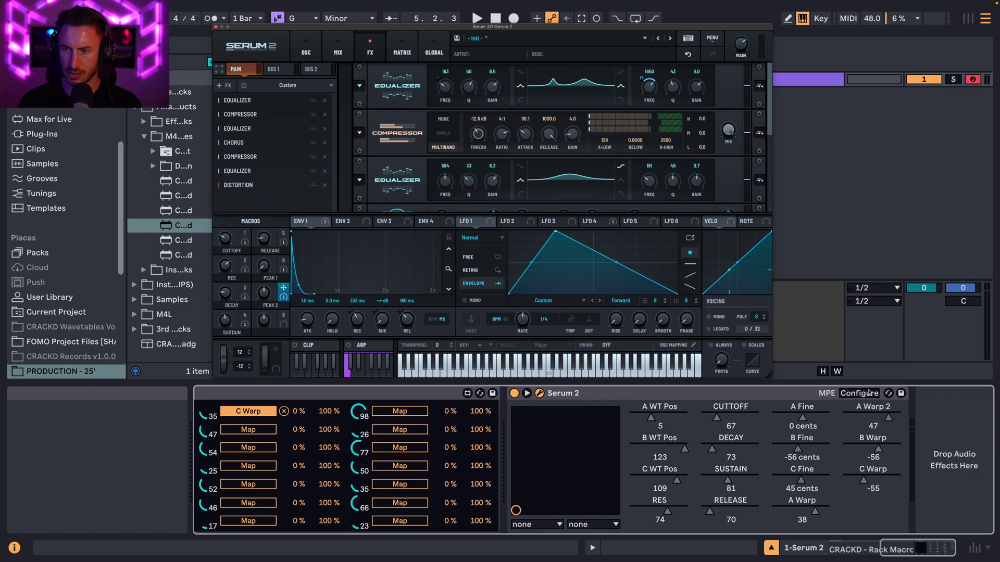
{"action": "left_click", "coordinate": [868, 393]}
{"action": "left_click", "coordinate": [267, 268]}
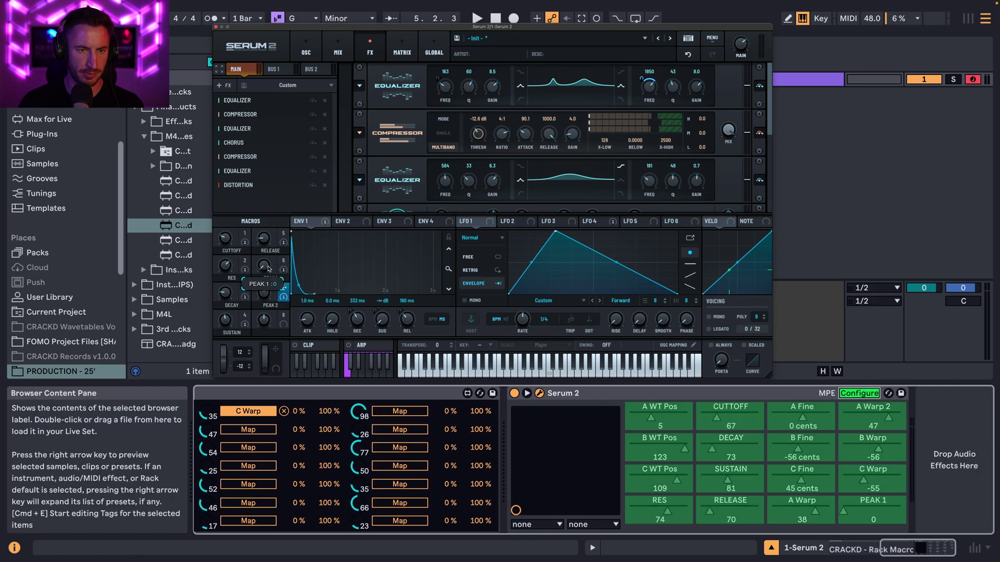
{"action": "left_click", "coordinate": [264, 294]}
{"action": "left_click", "coordinate": [930, 393]}
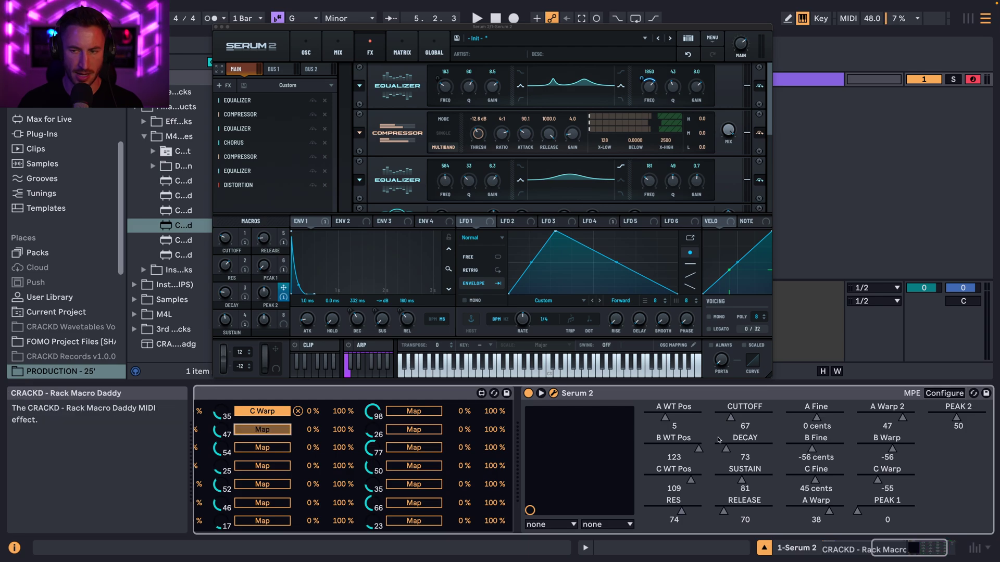
{"action": "left_click", "coordinate": [816, 514]}
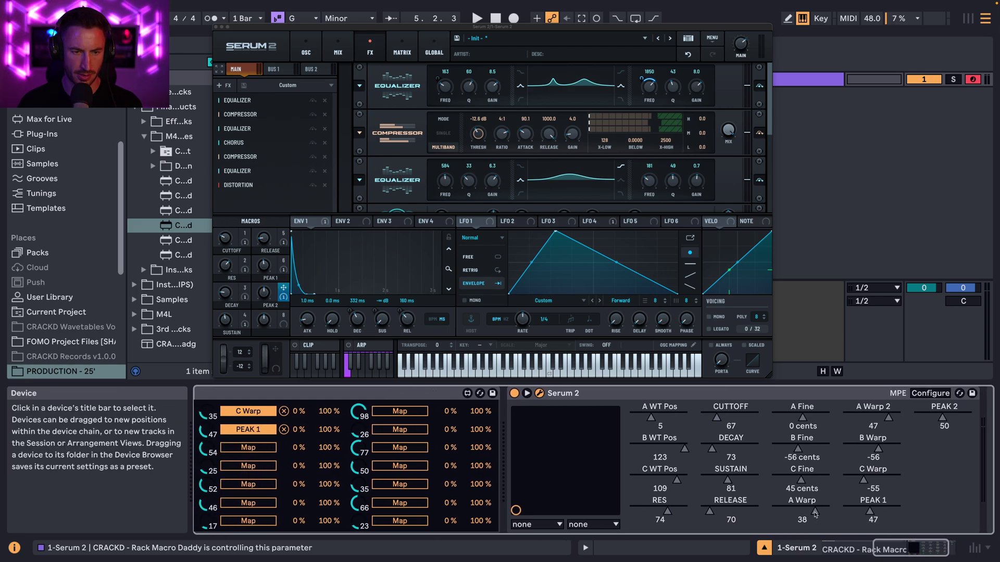
{"action": "left_click", "coordinate": [970, 418]}
Step: Randomize all mapped parameters repeatedly to audition the patch with the moving equalizer peaks
{"action": "left_click", "coordinate": [363, 448]}
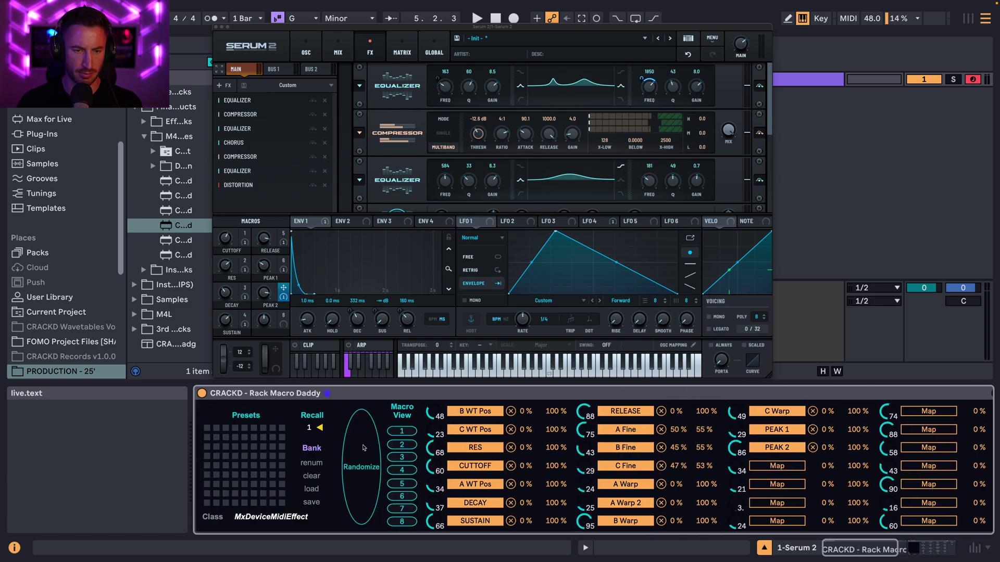
{"action": "left_click", "coordinate": [363, 448]}
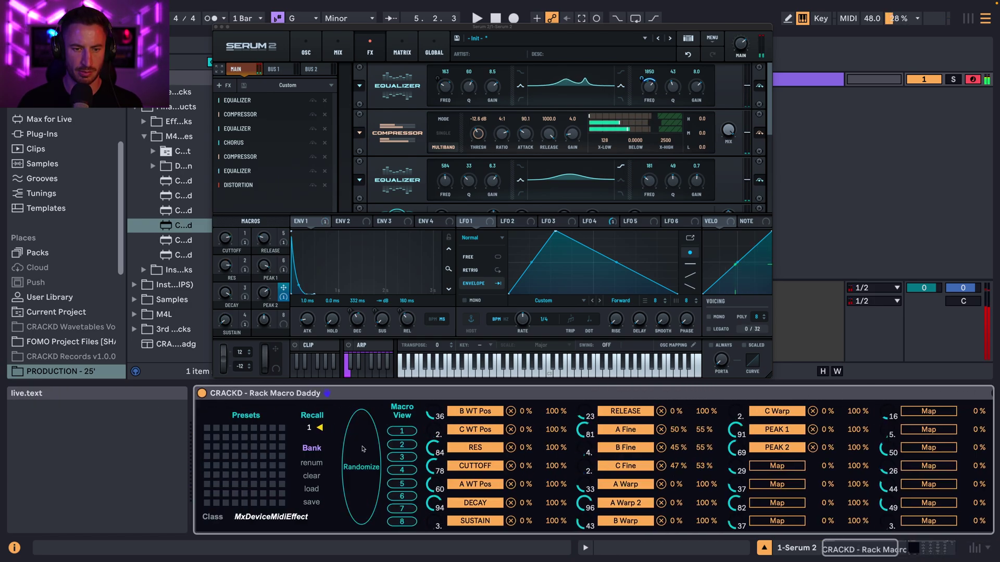
{"action": "left_click", "coordinate": [363, 449]}
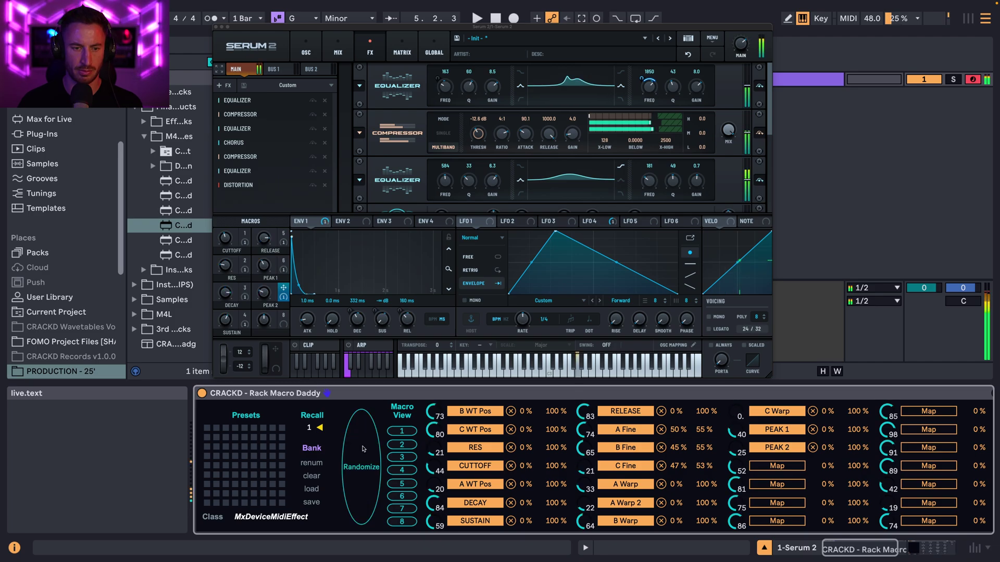
{"action": "left_click", "coordinate": [363, 449]}
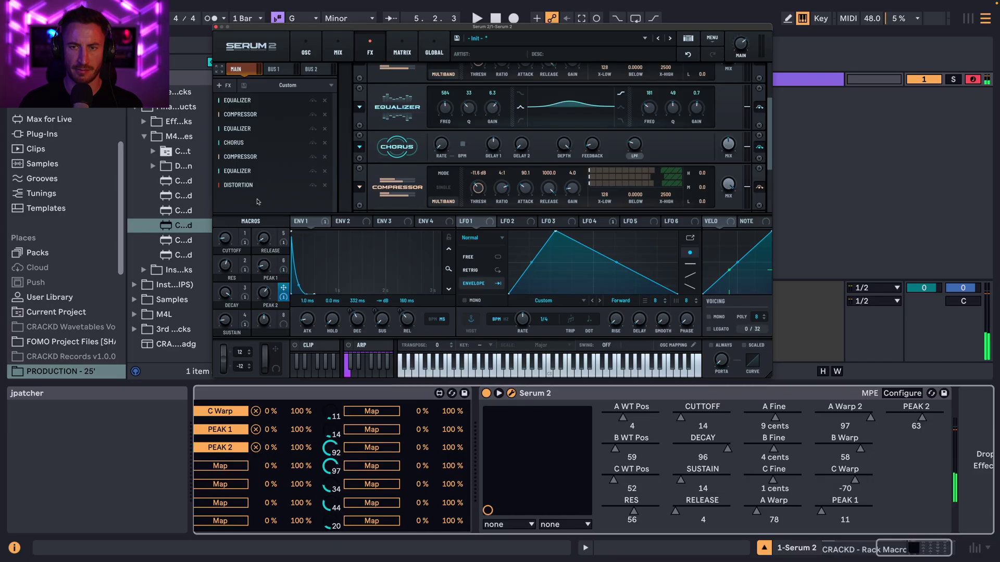
Step: Add a distortion effect, place it directly after the first compressor in the chain, and set its type to Sin Fold
{"action": "left_click", "coordinate": [257, 201]}
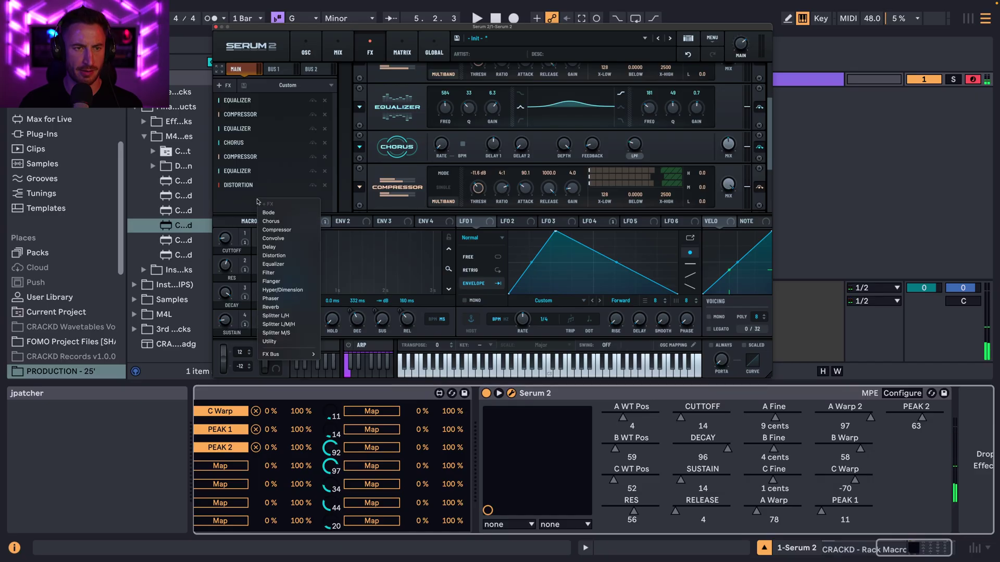
{"action": "left_click", "coordinate": [274, 255]}
{"action": "left_click_drag", "start_coordinate": [261, 202], "coordinate": [255, 127]}
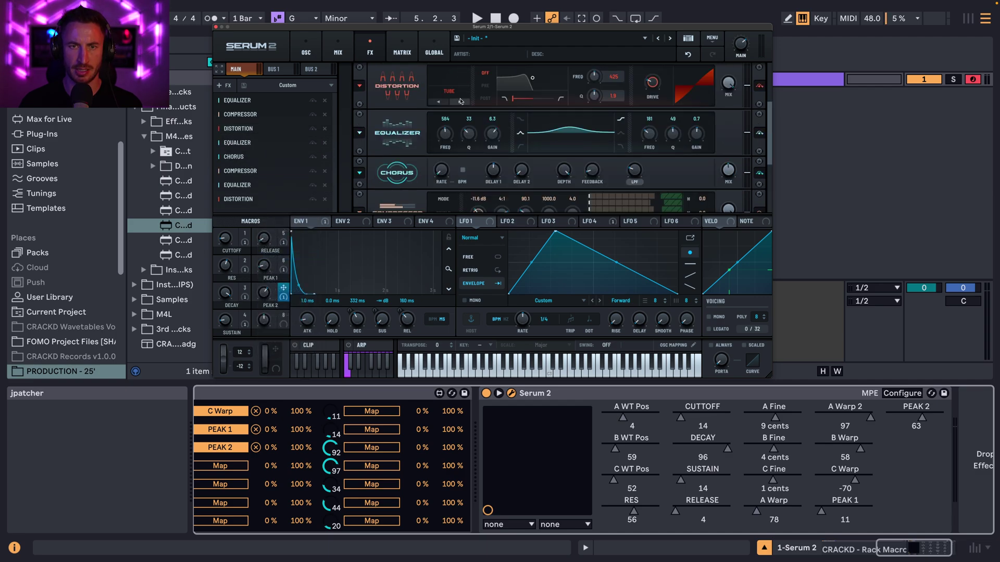
{"action": "left_click", "coordinate": [456, 92]}
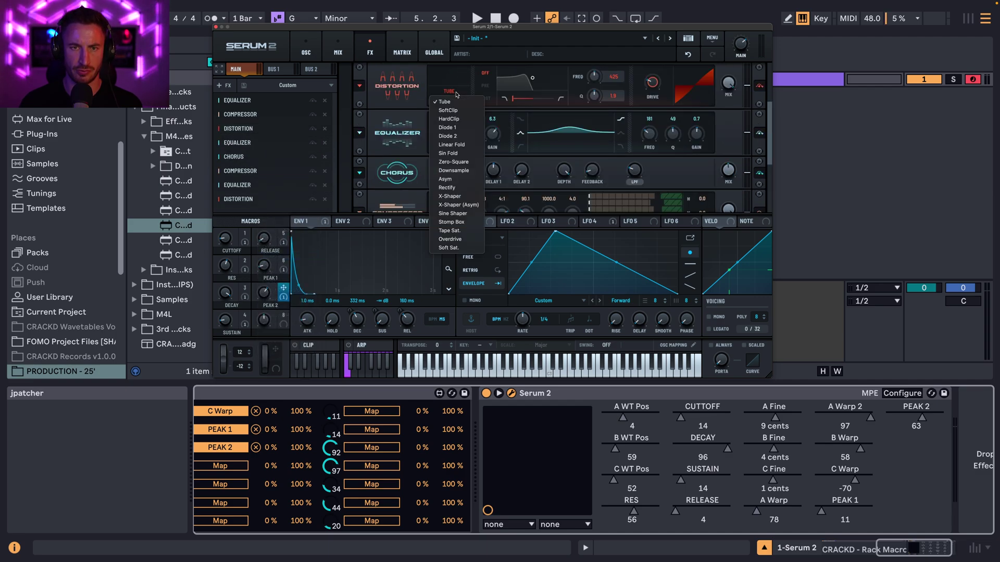
{"action": "left_click", "coordinate": [463, 152]}
Step: Set the new distortion's mix to about 49% and its band-pass filter to Post at 233 Hz
{"action": "left_click_drag", "start_coordinate": [648, 91], "coordinate": [653, 94]}
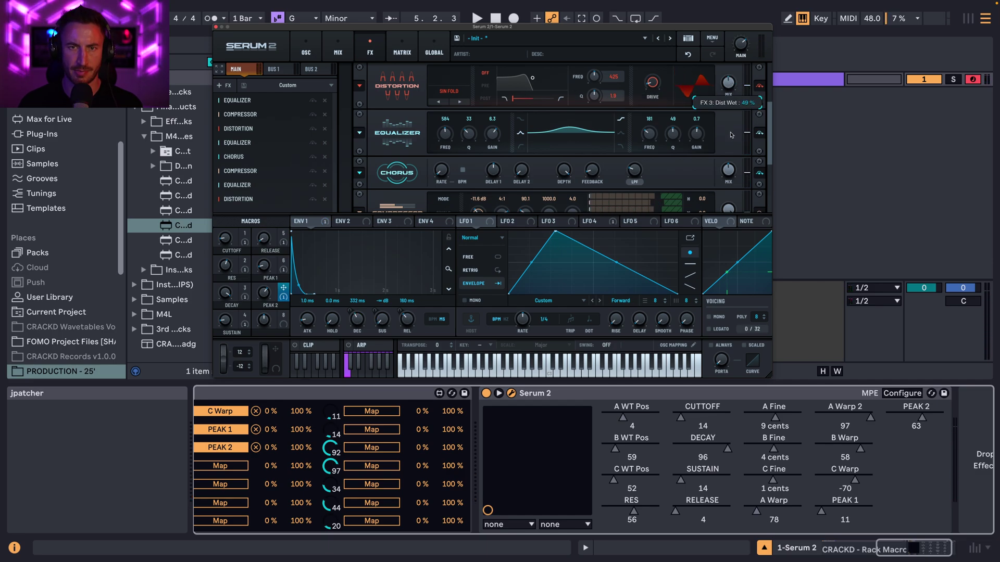
{"action": "left_click_drag", "start_coordinate": [519, 103], "coordinate": [587, 87]}
{"action": "left_click", "coordinate": [483, 98]}
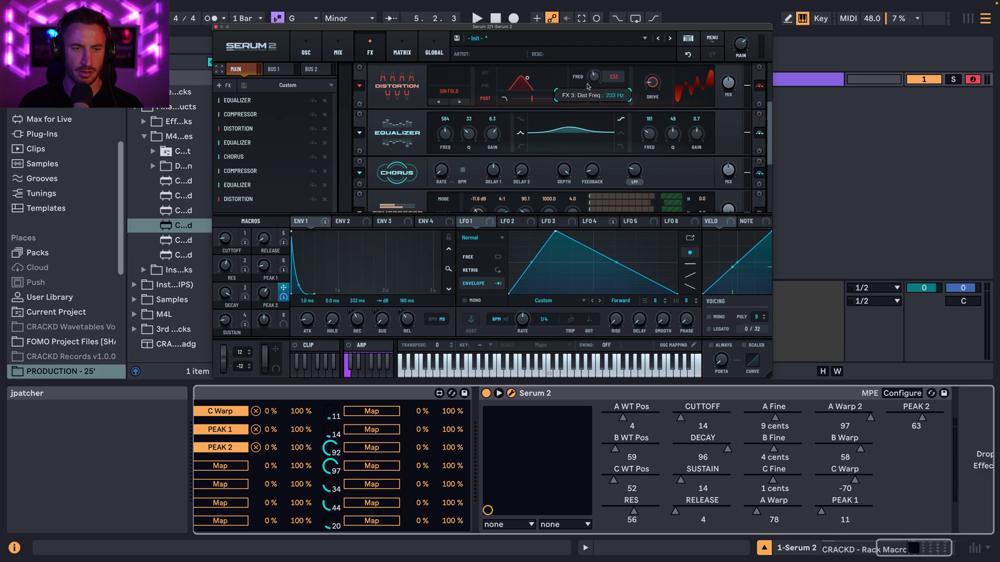
Step: Assign macro 8 to the distortion's filter frequency and rename the macro DISTORTION FREQ
{"action": "left_click_drag", "start_coordinate": [283, 316], "coordinate": [586, 77]}
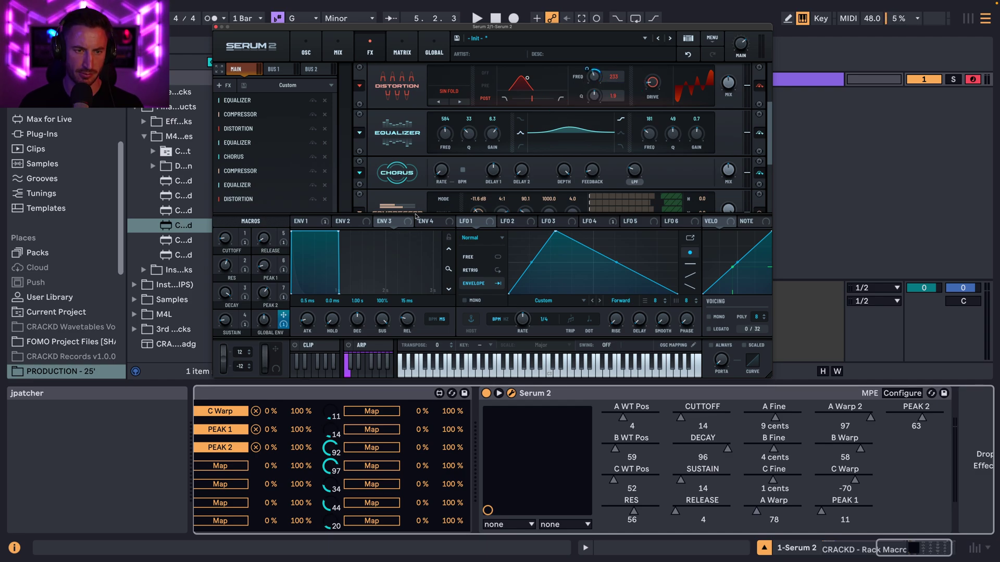
{"action": "double_click", "coordinate": [279, 333]}
{"action": "type", "text": "DIS"}
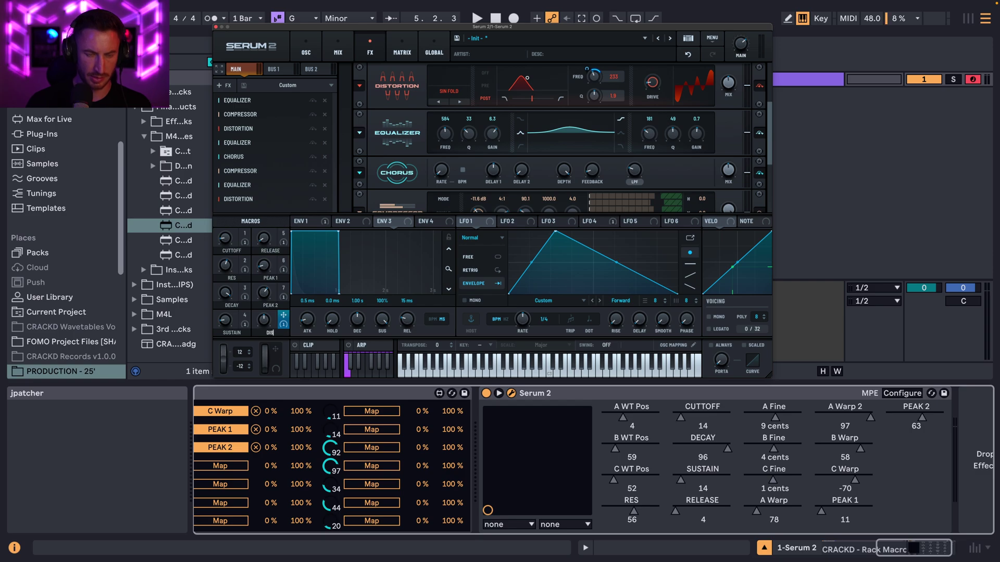
{"action": "type", "text": "TORTION F"}
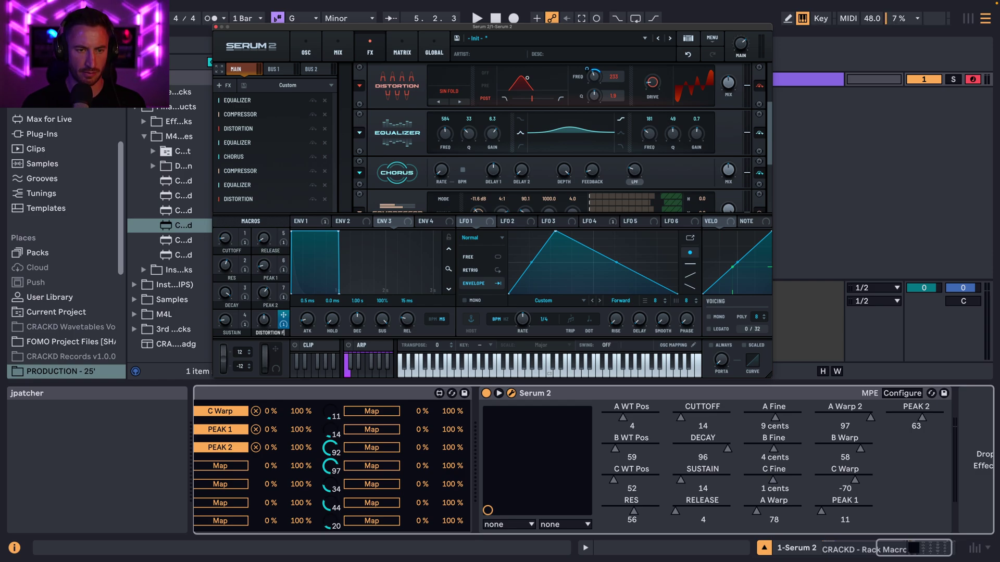
{"action": "type", "text": "REQ"}
{"action": "key", "text": "Return"}
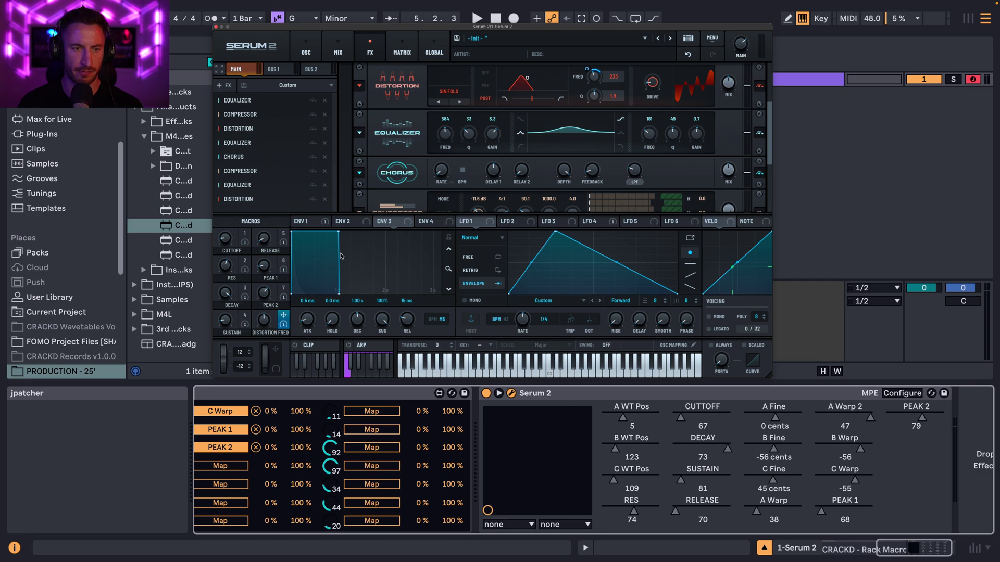
{"action": "scroll", "coordinate": [684, 172], "scroll_direction": "down", "scroll_amount": 1}
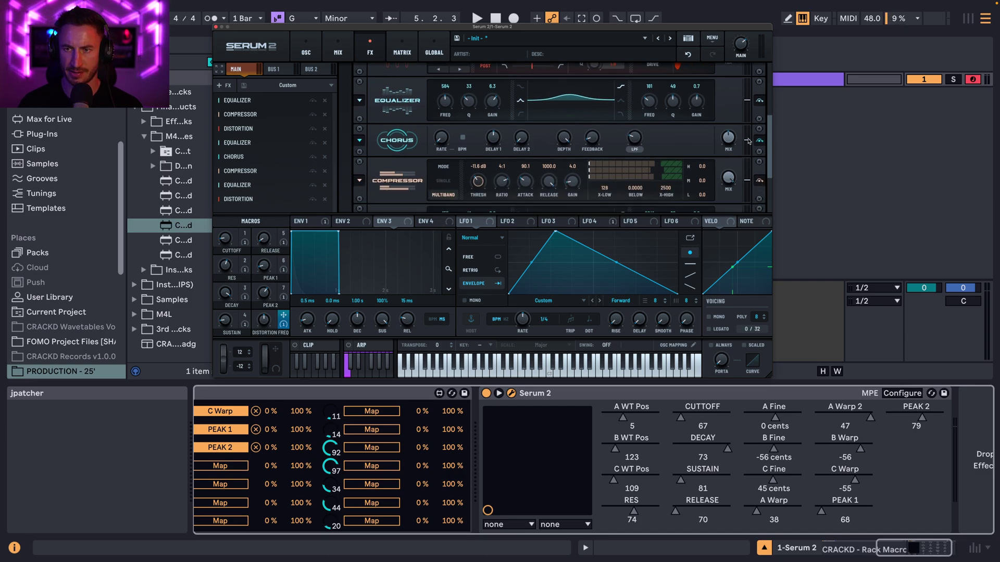
{"action": "left_click", "coordinate": [902, 394]}
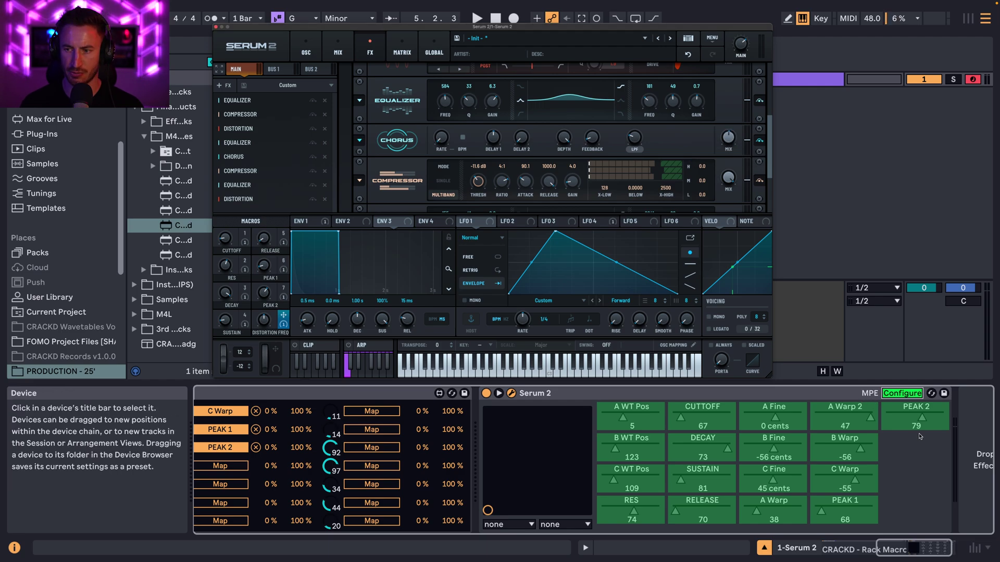
{"action": "left_click", "coordinate": [901, 393]}
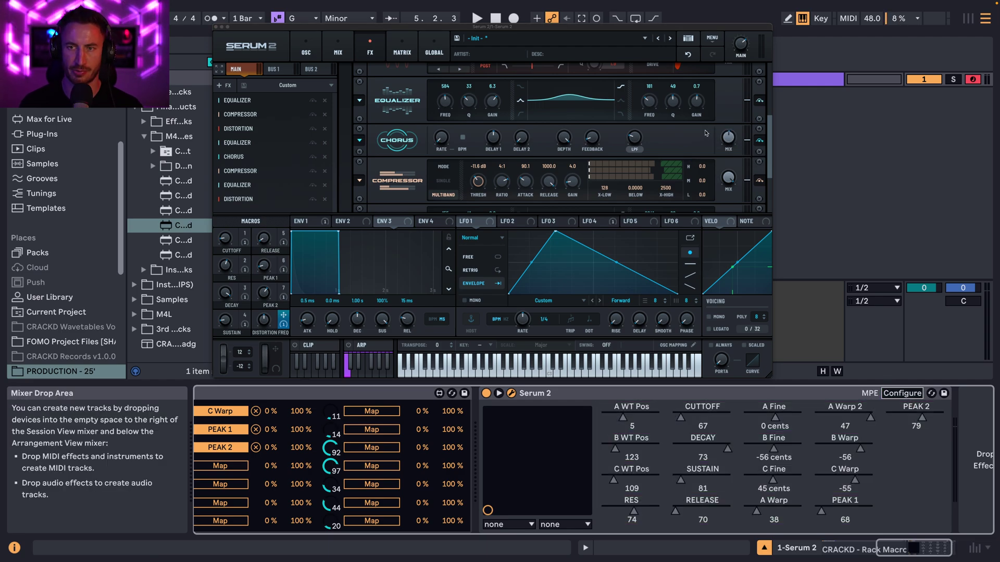
{"action": "scroll", "coordinate": [705, 133], "scroll_direction": "up", "scroll_amount": 2}
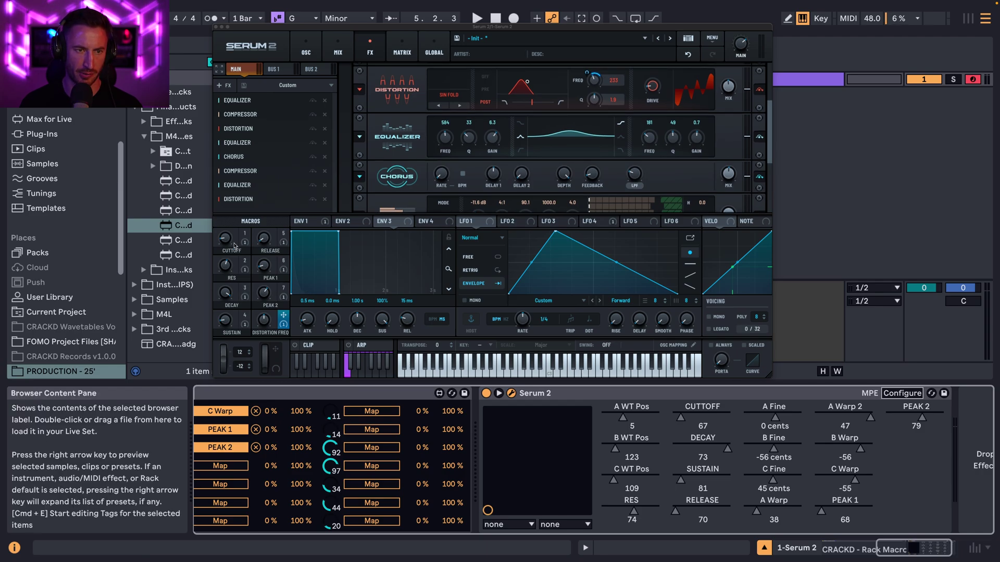
{"action": "left_click", "coordinate": [306, 49]}
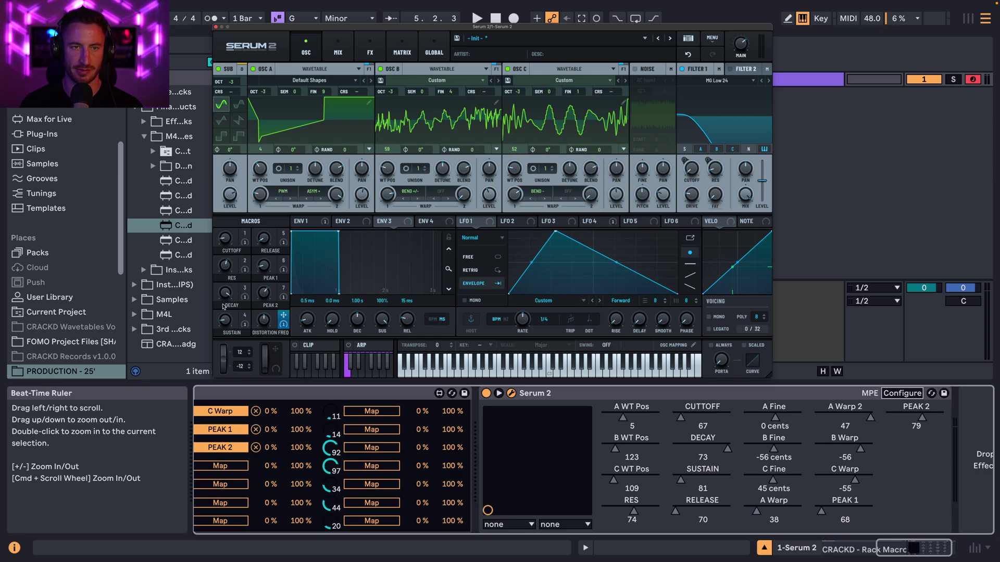
{"action": "left_click", "coordinate": [370, 49]}
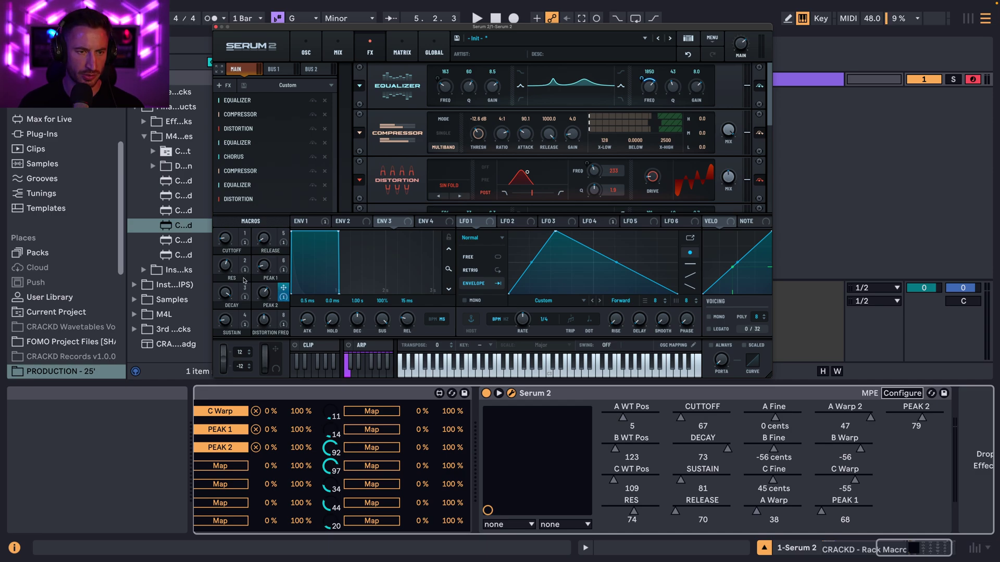
Step: Assign the RES macro to the distortion's drive at 15%, lower the base drive, and assign the SUSTAIN macro to the distortion's filter Q
{"action": "left_click_drag", "start_coordinate": [245, 263], "coordinate": [646, 158]}
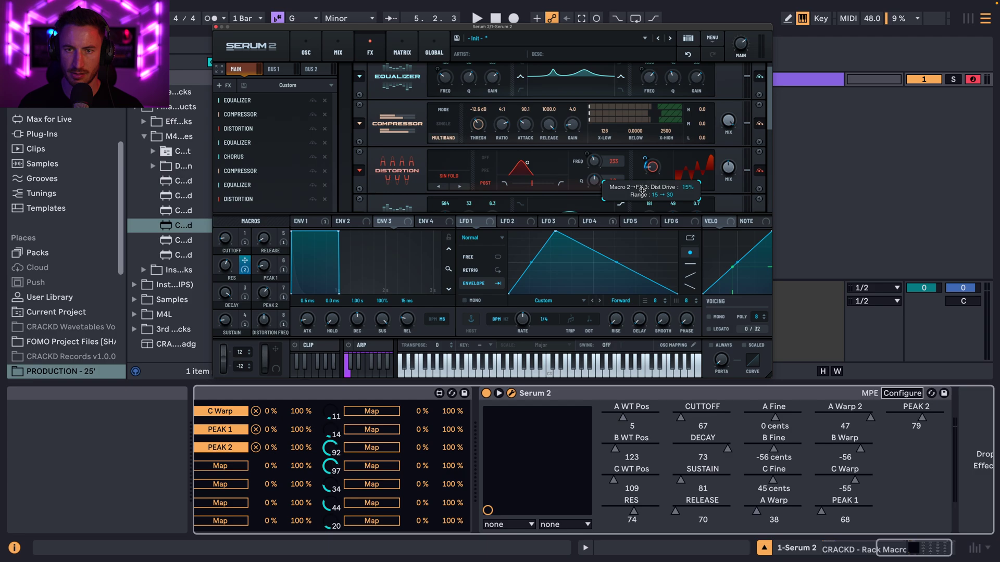
{"action": "left_click_drag", "start_coordinate": [654, 164], "coordinate": [654, 174]}
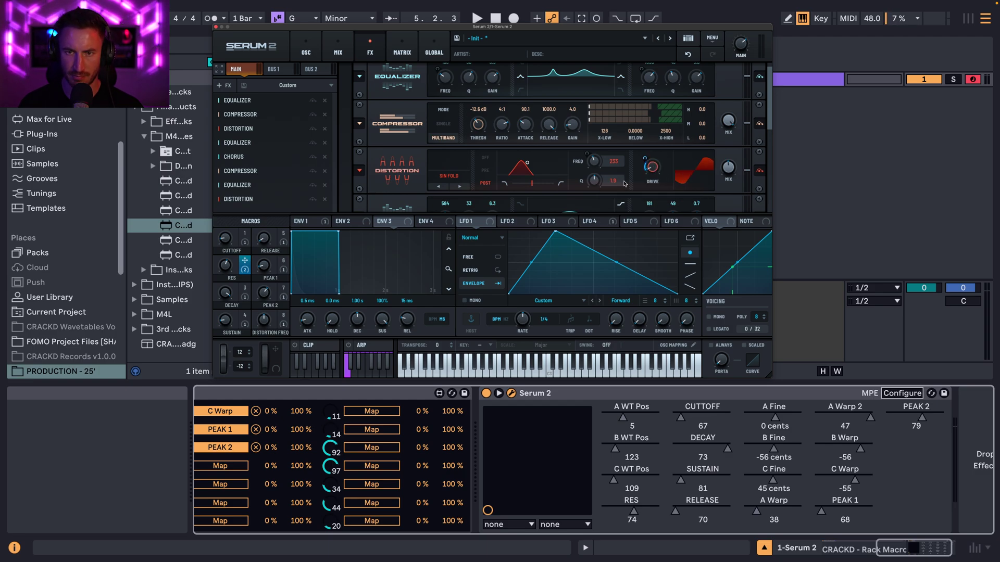
{"action": "left_click_drag", "start_coordinate": [245, 316], "coordinate": [594, 180]}
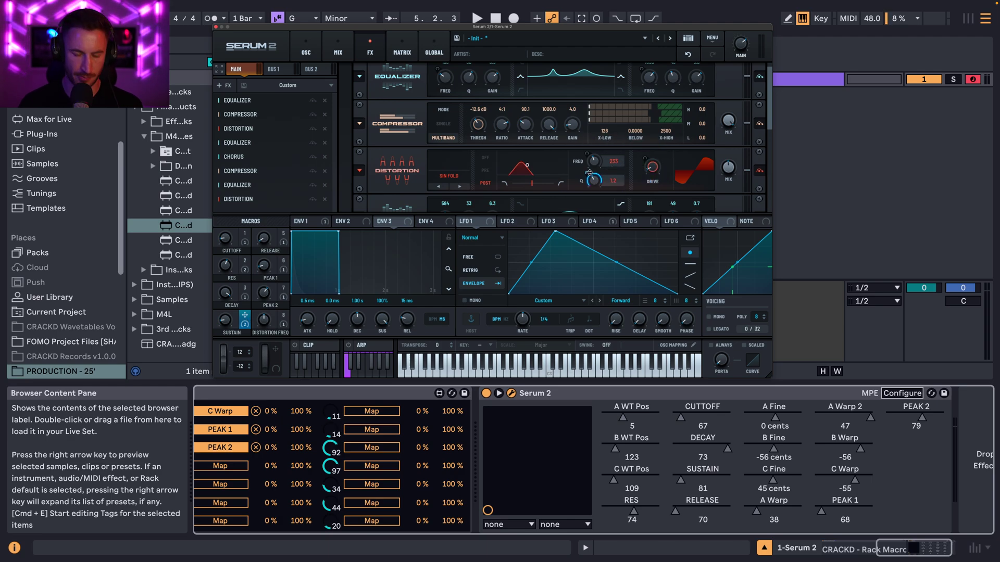
{"action": "mouse_move", "coordinate": [585, 181]}
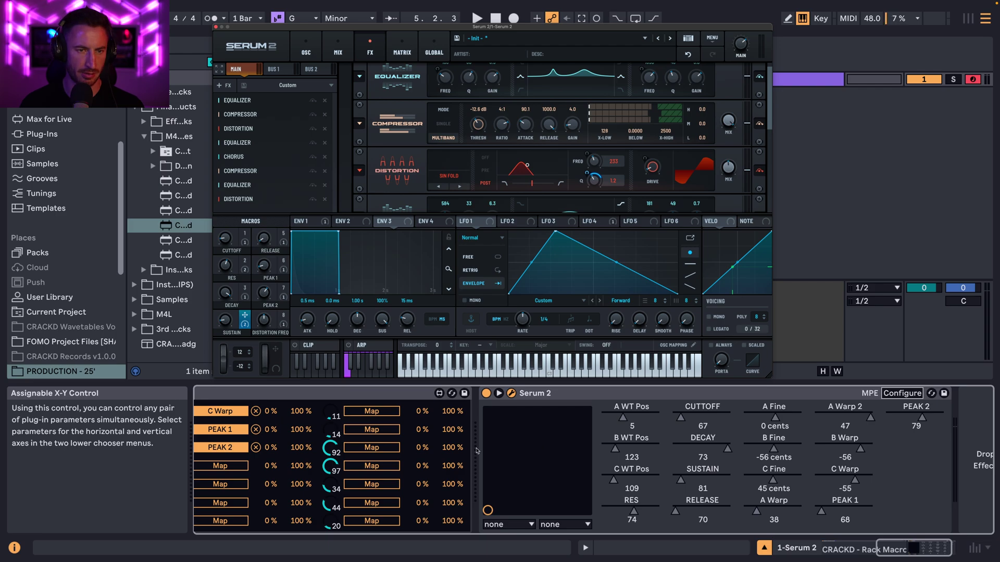
Step: Expose the DISTORTION FREQ macro in the Serum 2 device and map it to the Macro Daddy slot after PEAK 2
{"action": "left_click", "coordinate": [902, 393]}
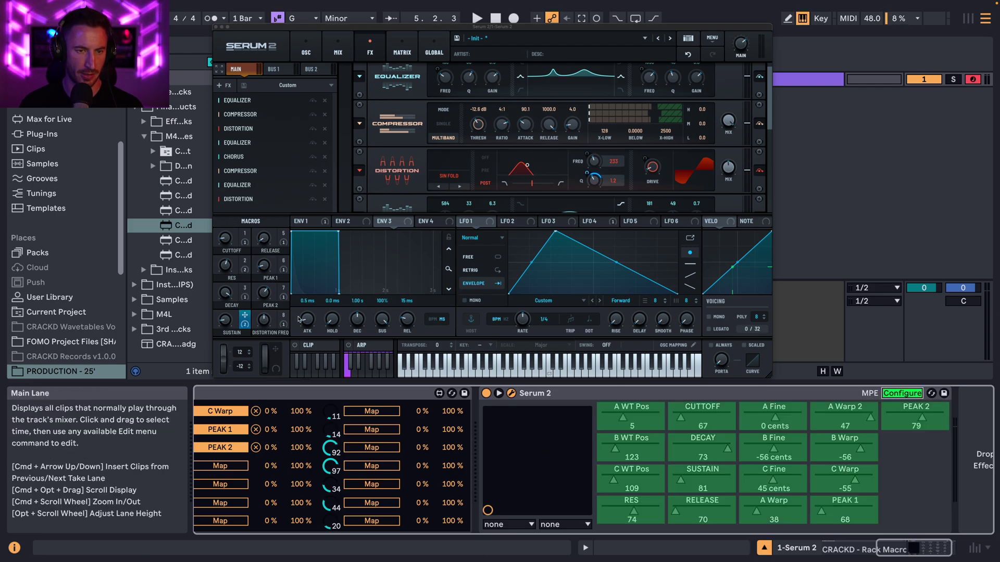
{"action": "left_click", "coordinate": [264, 320]}
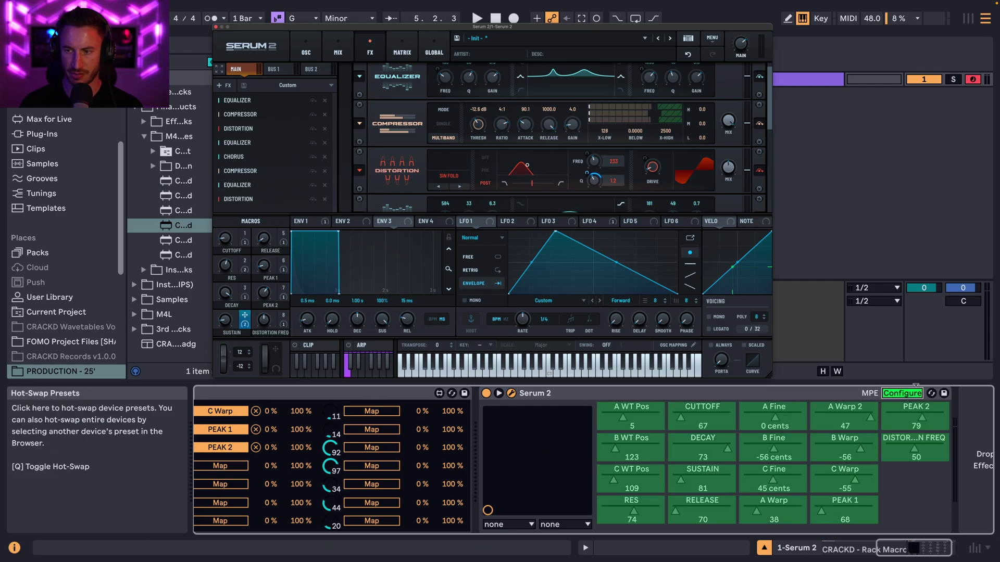
{"action": "left_click", "coordinate": [902, 393]}
{"action": "scroll", "coordinate": [648, 422], "scroll_direction": "left", "scroll_amount": 5}
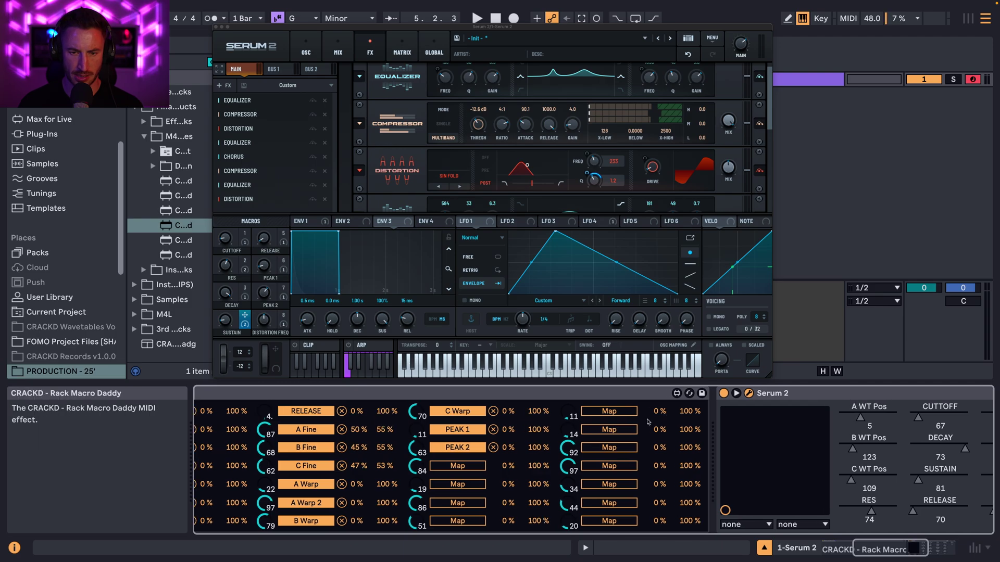
{"action": "scroll", "coordinate": [455, 474], "scroll_direction": "right", "scroll_amount": 5}
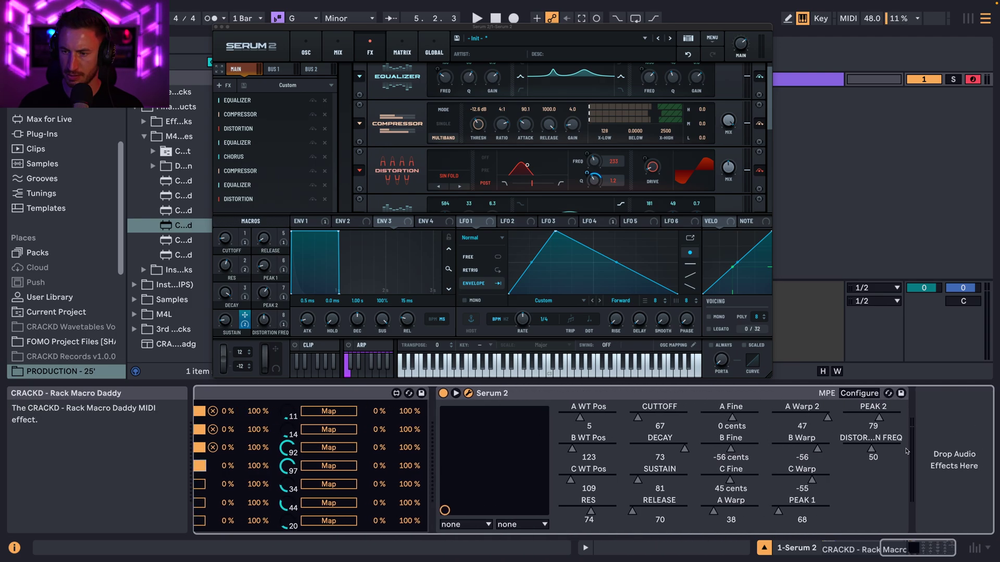
{"action": "scroll", "coordinate": [850, 446], "scroll_direction": "left", "scroll_amount": 8}
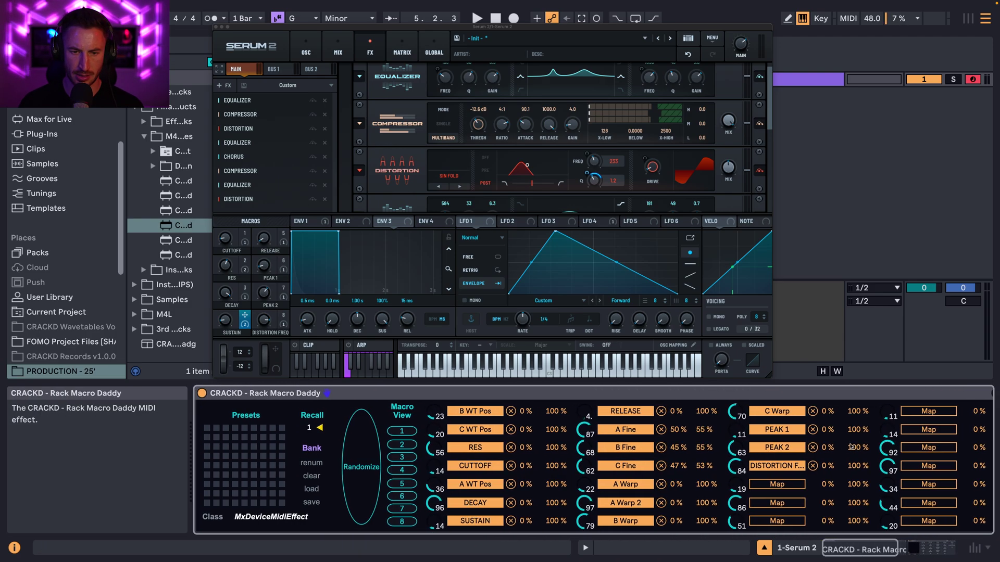
Step: Collapse the Macro Daddy to its first macro column and group it with Serum 2 in an Instrument Rack
{"action": "left_click", "coordinate": [403, 431]}
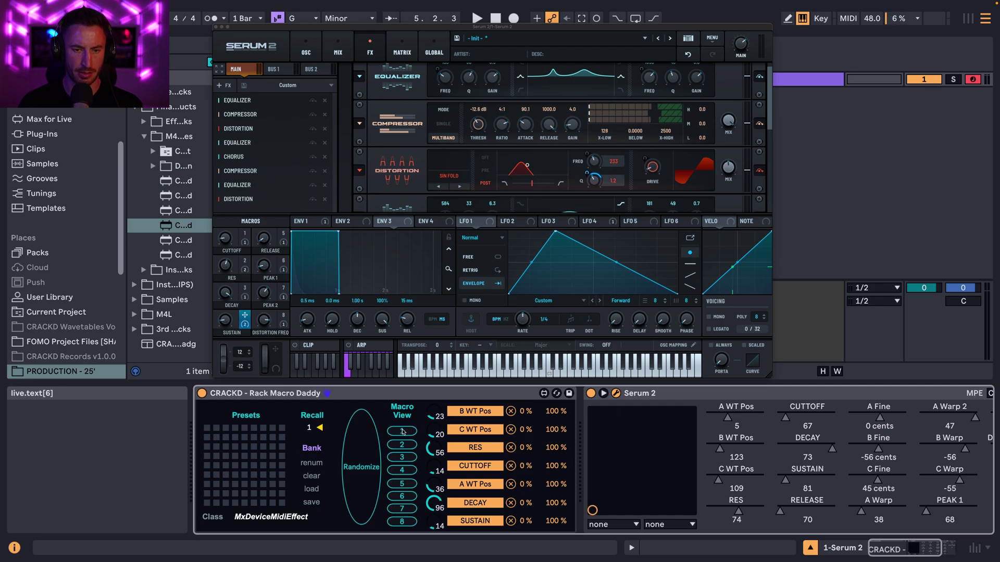
{"action": "left_click", "coordinate": [361, 454]}
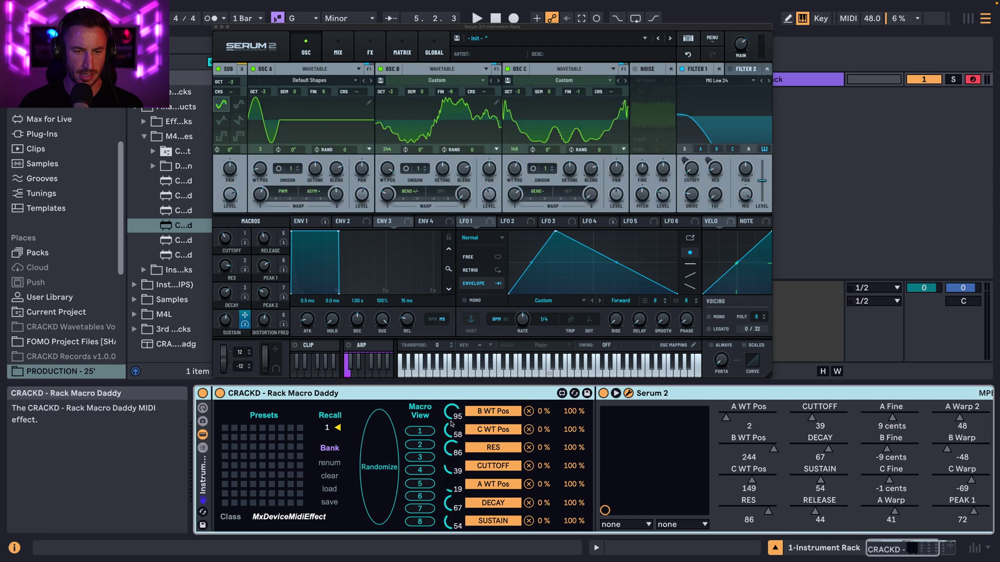
Step: Randomize the mapped parameters repeatedly and store the chosen variations in the Macro Daddy's first seven preset slots
{"action": "left_click", "coordinate": [387, 443]}
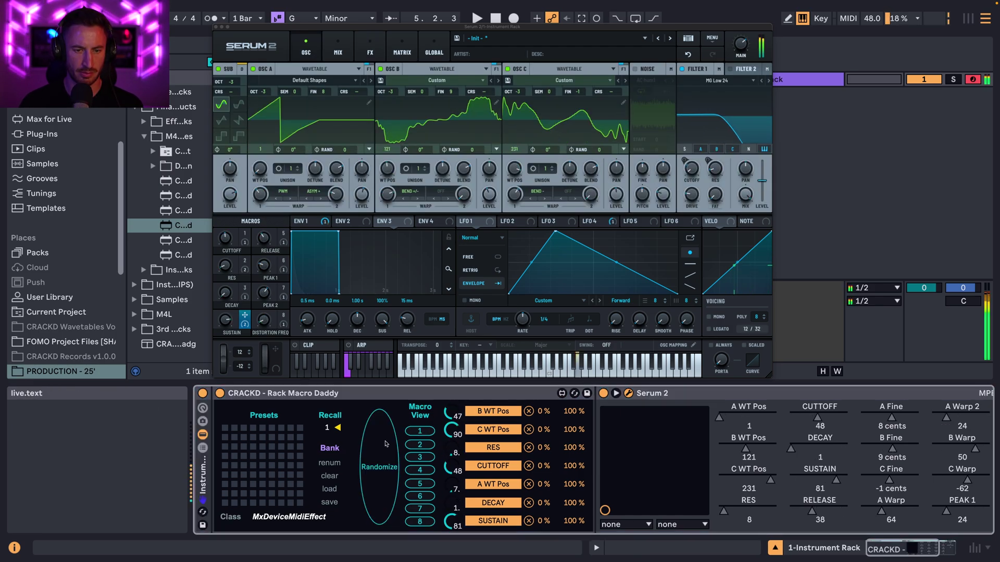
{"action": "left_click", "coordinate": [226, 428], "text": "shift"}
{"action": "left_click", "coordinate": [386, 443]}
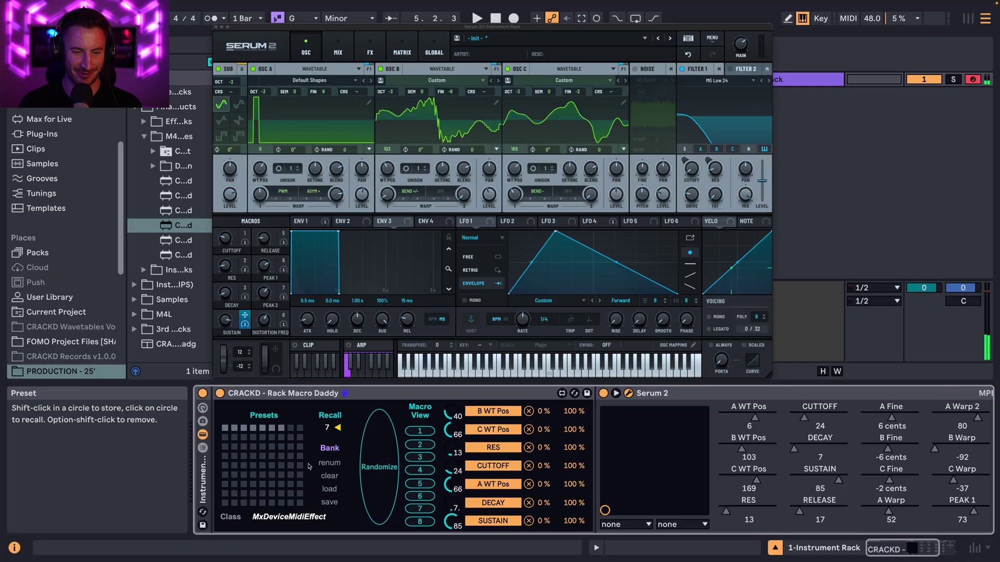
{"action": "left_click", "coordinate": [379, 448]}
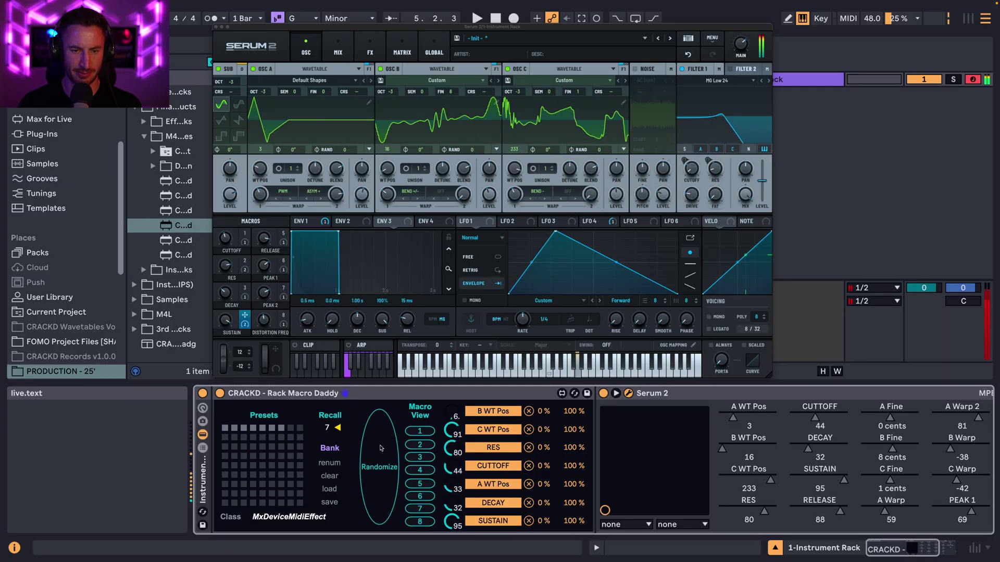